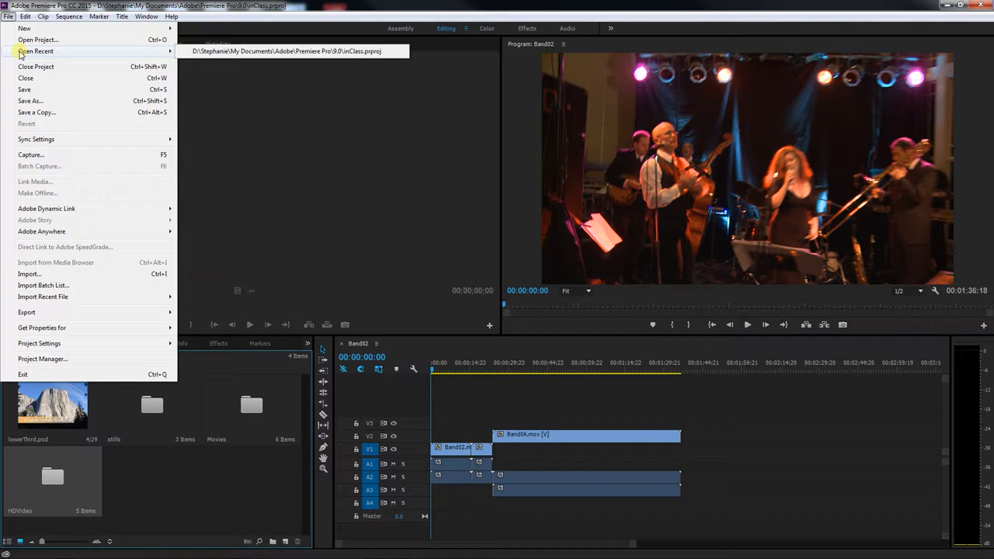
{"action": "mouse_move", "coordinate": [36, 32]}
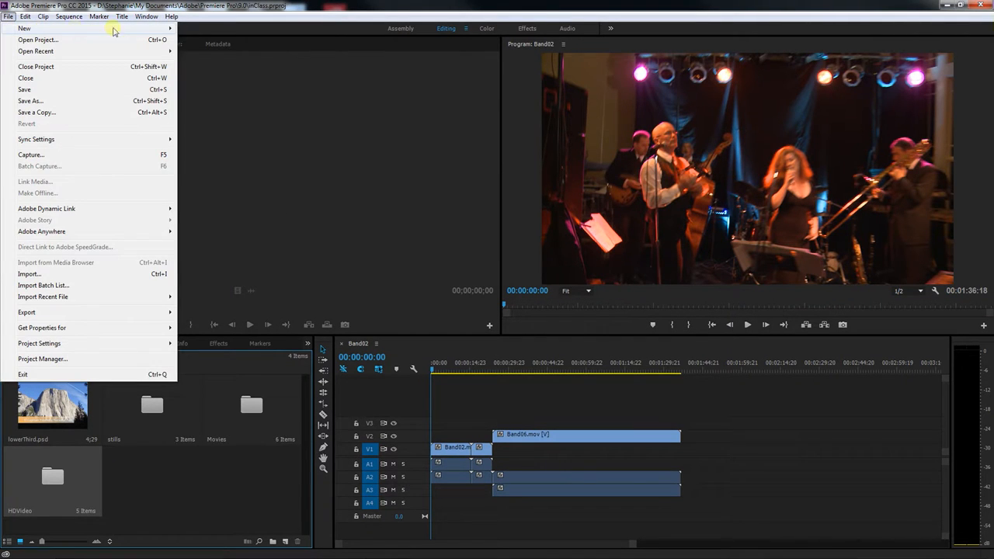
{"action": "mouse_move", "coordinate": [114, 30]}
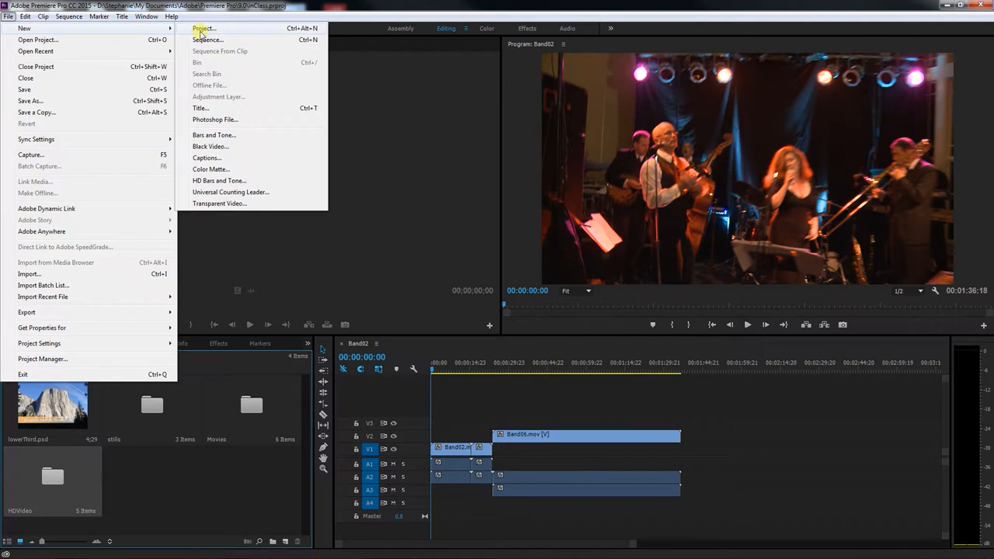
{"action": "left_click", "coordinate": [404, 222]}
Step: Look through the contents of the premiereAssets folder inside the 101 folder
{"action": "key", "text": "ctrl+i"}
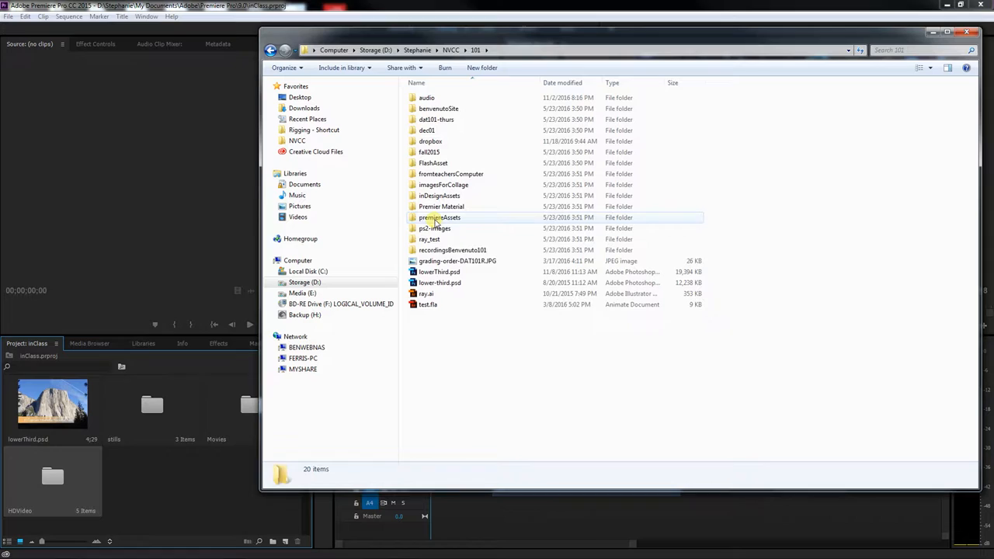
{"action": "double_click", "coordinate": [435, 218]}
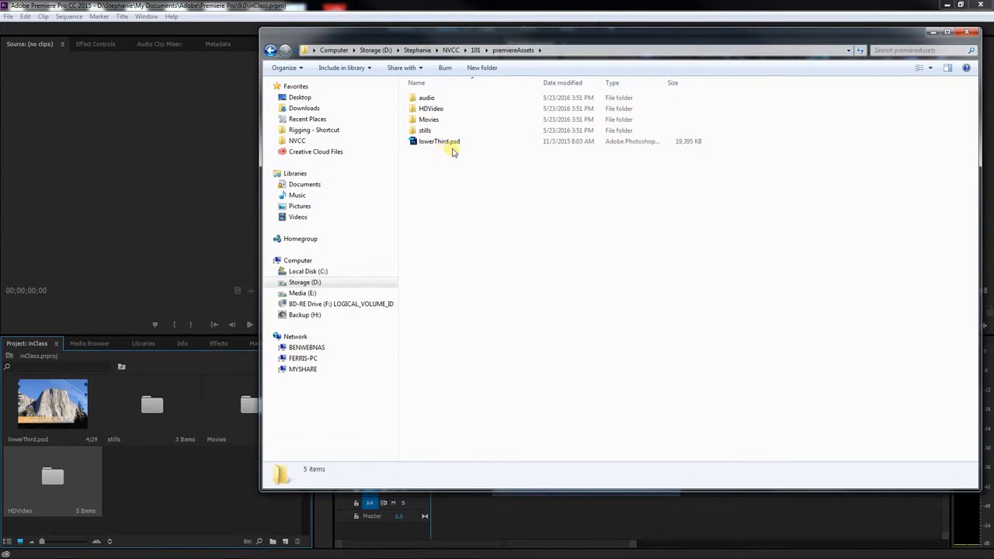
{"action": "left_click", "coordinate": [155, 127]}
Step: Save the project under the name inClass.prproj in the NVCC\101\premiereAssets folder on the D: drive
{"action": "left_click", "coordinate": [7, 17]}
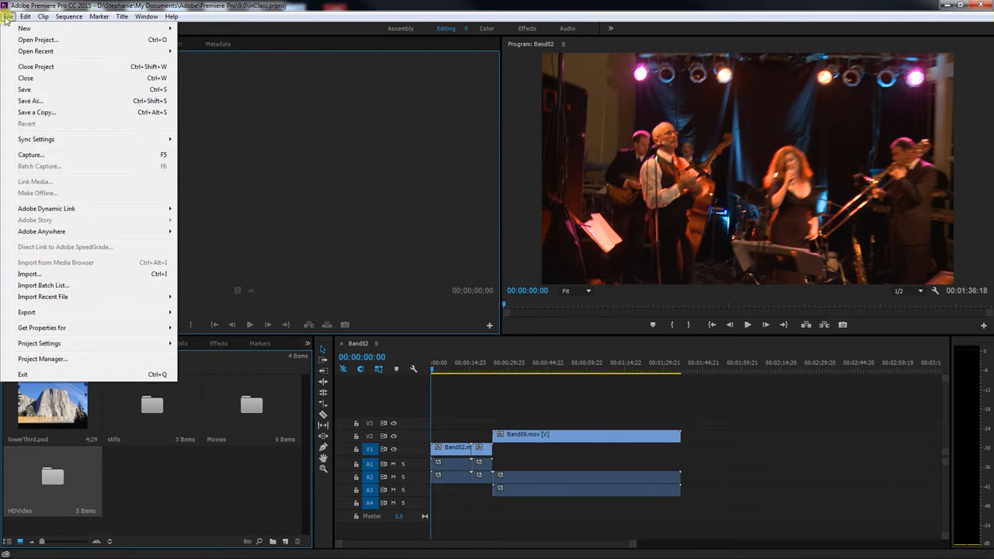
{"action": "left_click", "coordinate": [33, 101]}
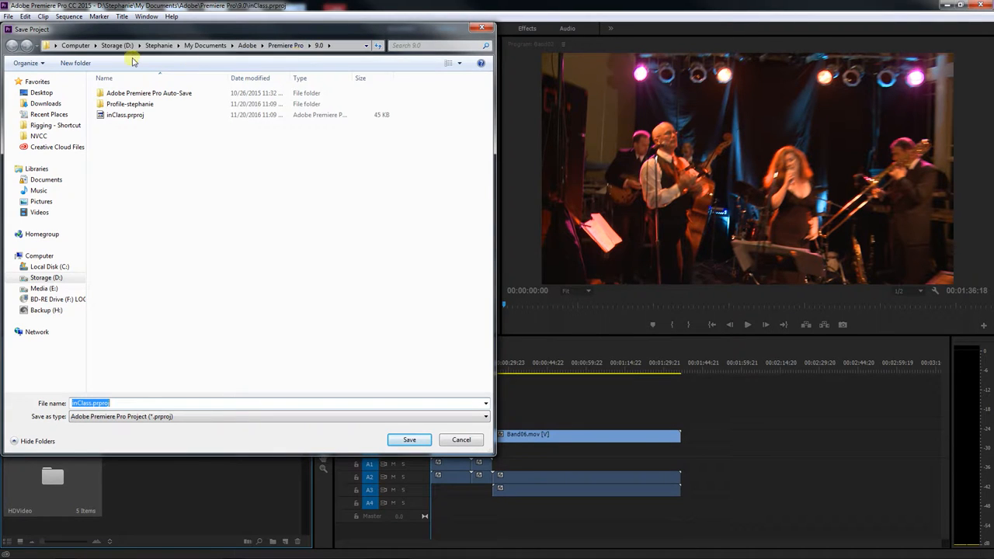
{"action": "left_click", "coordinate": [59, 278]}
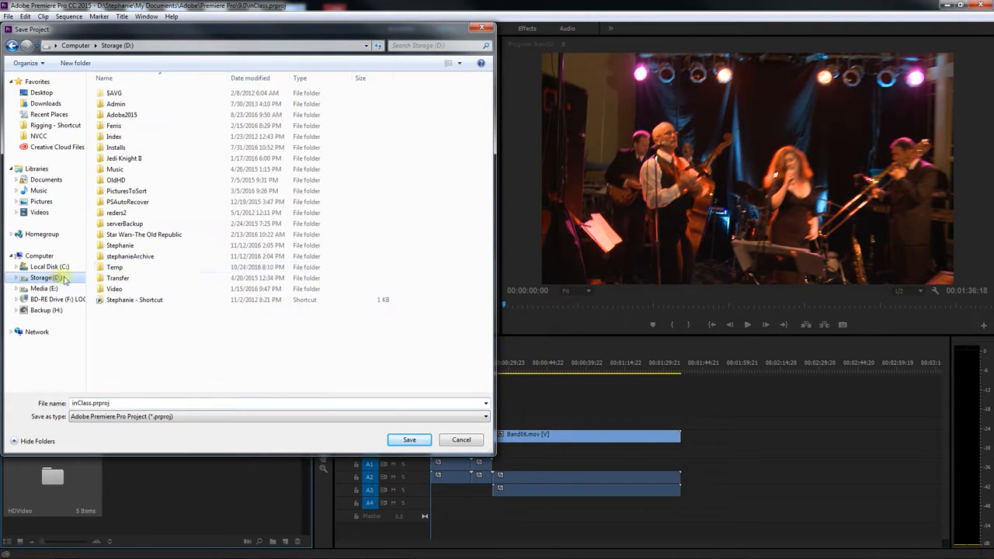
{"action": "double_click", "coordinate": [129, 246]}
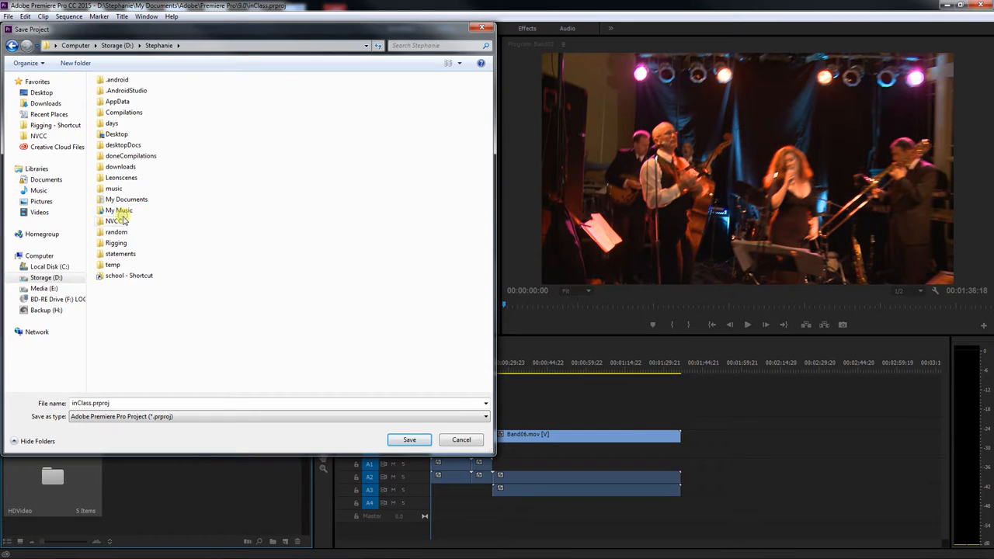
{"action": "double_click", "coordinate": [118, 220]}
{"action": "double_click", "coordinate": [171, 100]}
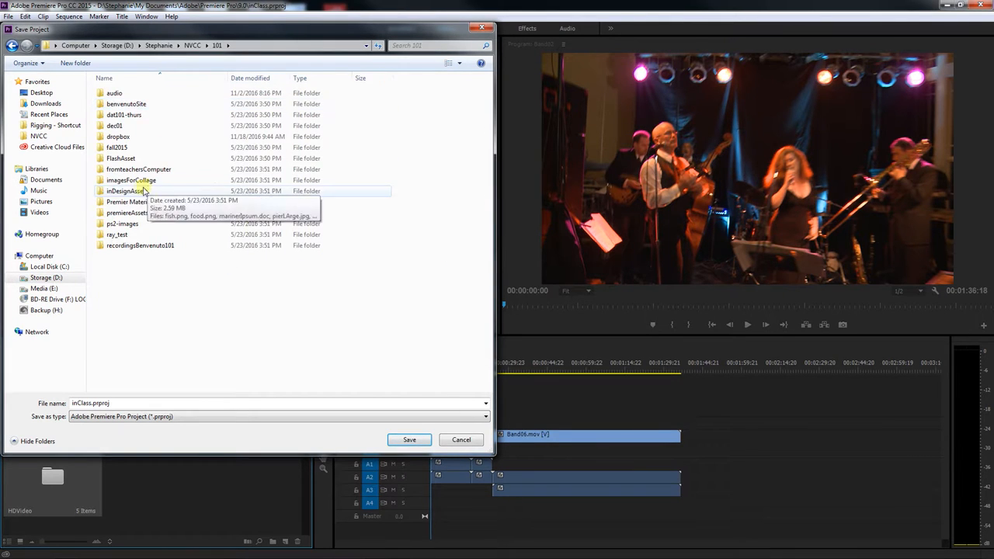
{"action": "double_click", "coordinate": [137, 213]}
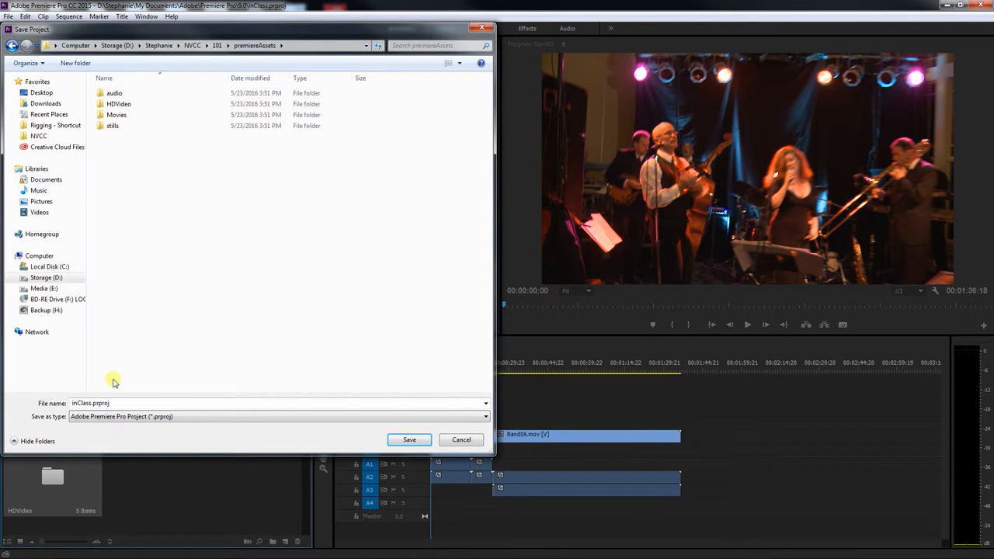
{"action": "left_click", "coordinate": [409, 440]}
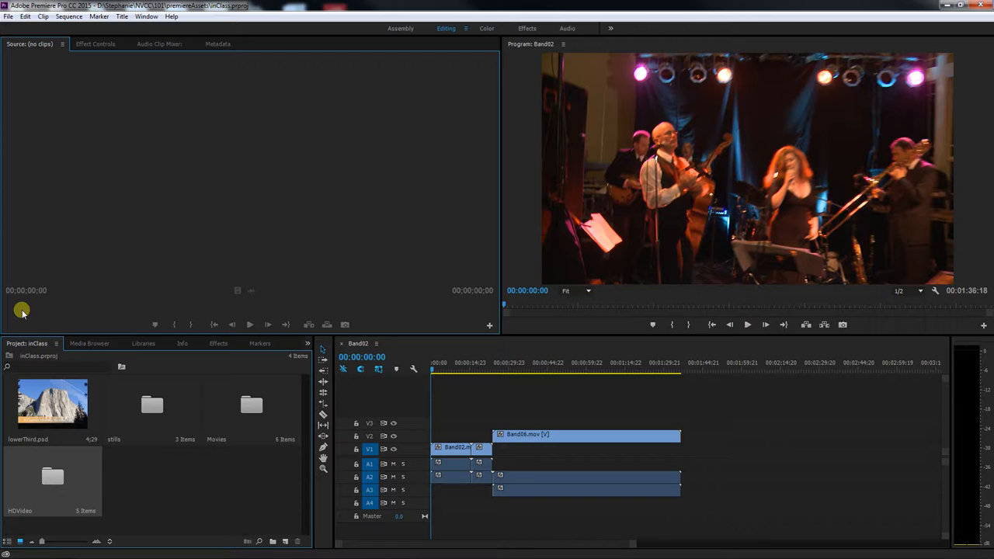
Step: Make the timeline area taller and add waltz.mov from the Movies bin to track V1, starting where Band06.mov ends
{"action": "left_click_drag", "start_coordinate": [525, 337], "coordinate": [512, 307]}
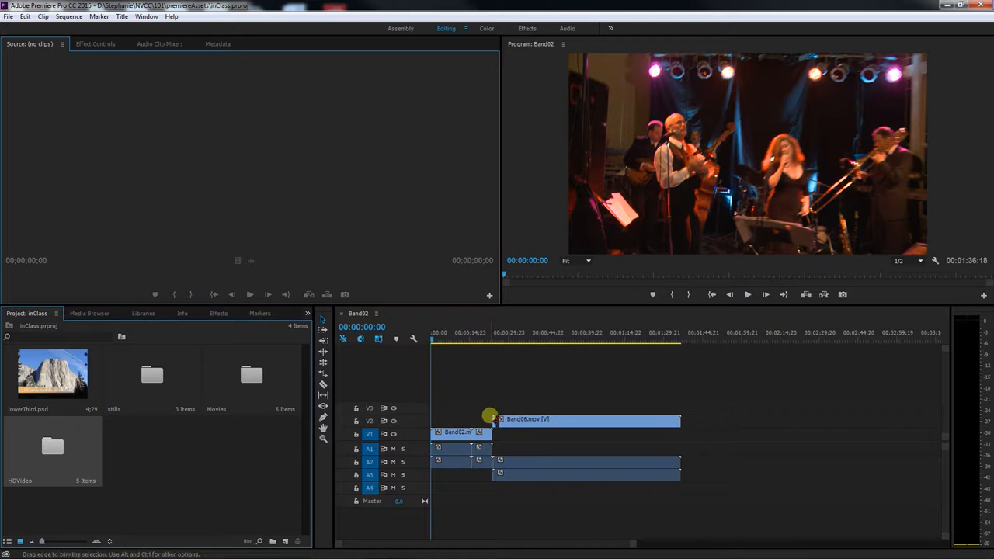
{"action": "left_click", "coordinate": [254, 384]}
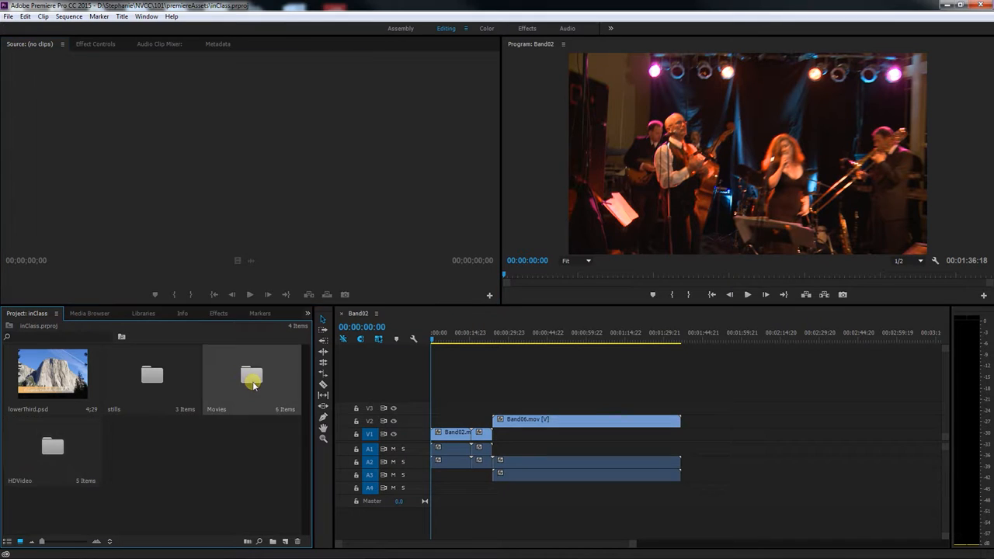
{"action": "double_click", "coordinate": [254, 384]}
{"action": "left_click_drag", "start_coordinate": [214, 210], "coordinate": [688, 438]}
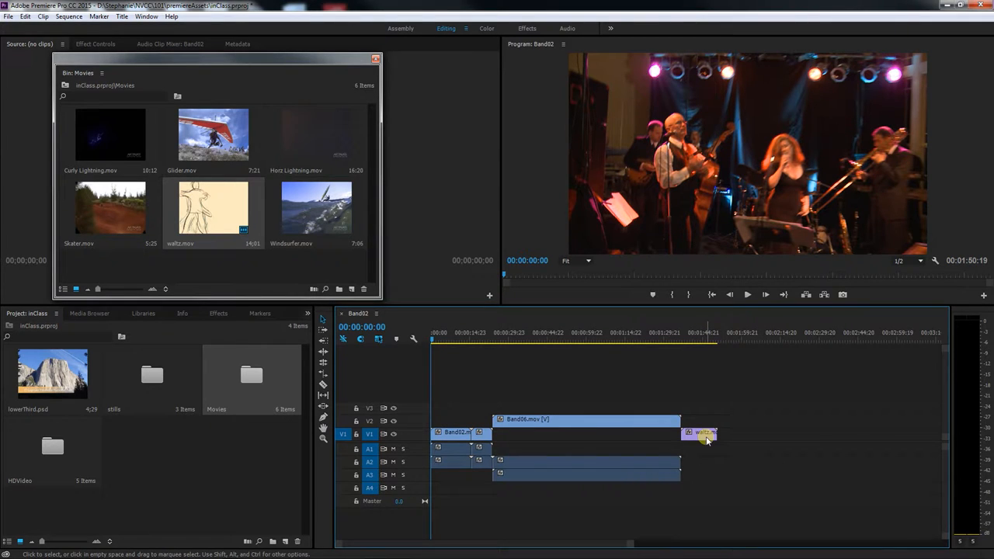
{"action": "left_click", "coordinate": [375, 59]}
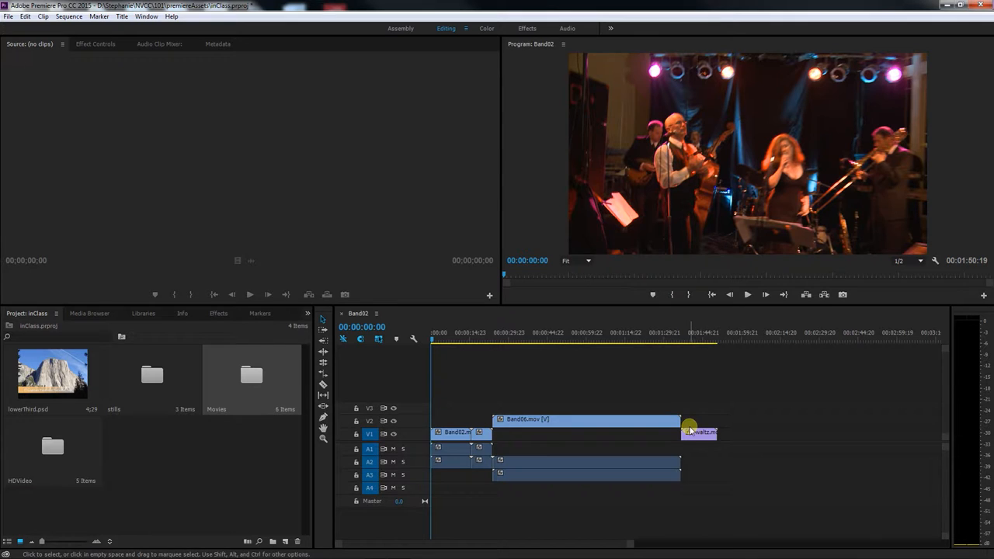
Step: Move the audio of the Band06.mov clip down to tracks A3 and A4
{"action": "left_click", "coordinate": [518, 422]}
{"action": "left_click_drag", "start_coordinate": [518, 422], "coordinate": [515, 420]}
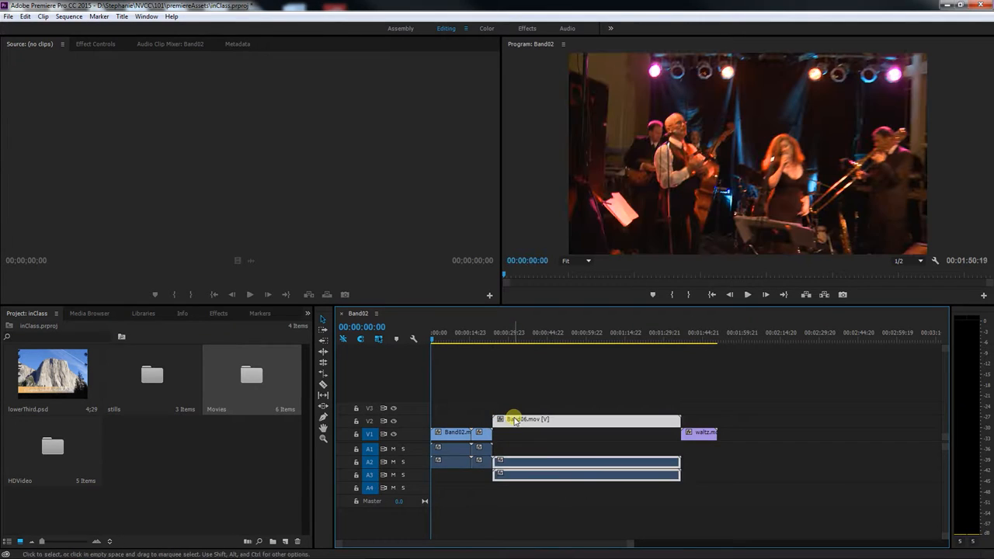
{"action": "left_click_drag", "start_coordinate": [517, 461], "coordinate": [522, 476]}
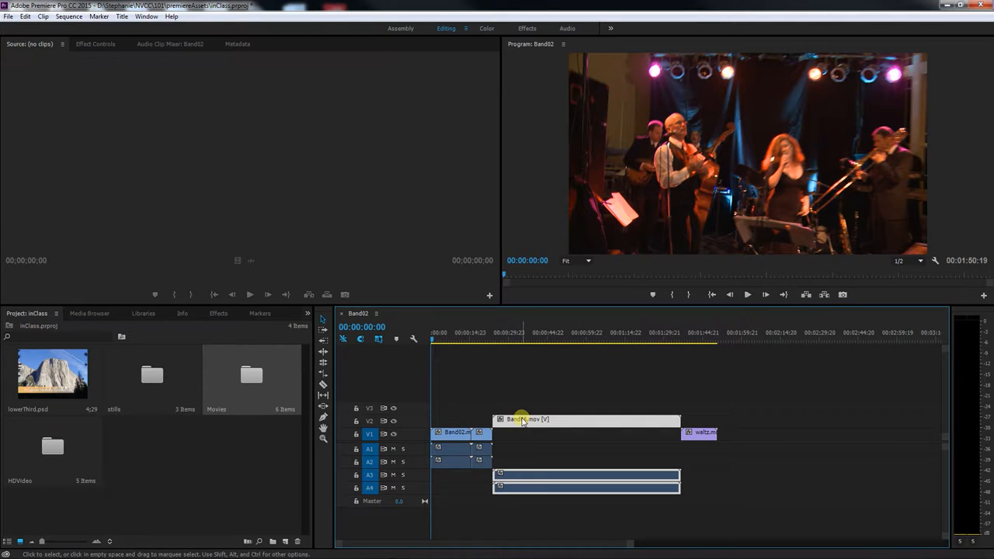
Step: View the first Band02.mov clip of the sequence in the Source monitor and scrub it to 20:36:22:03
{"action": "double_click", "coordinate": [454, 437]}
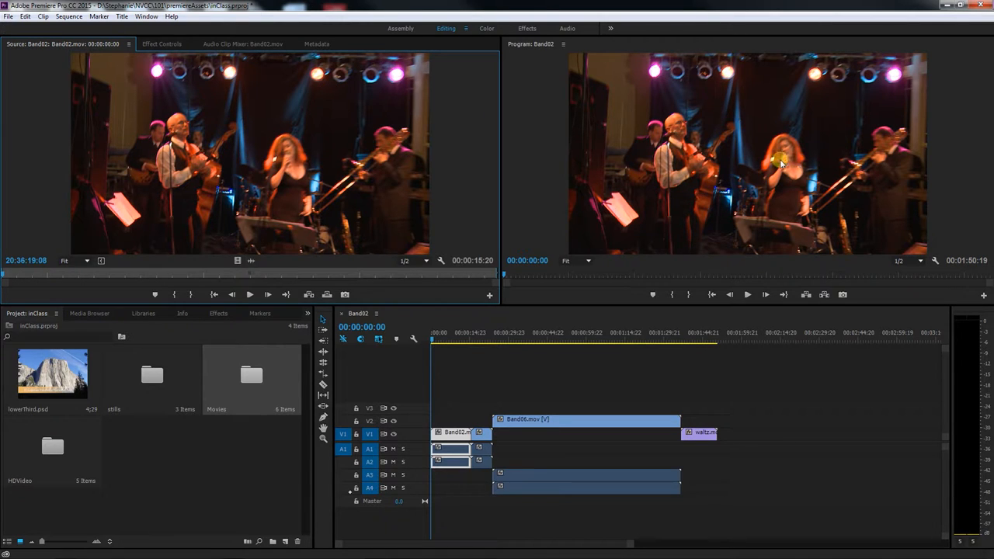
{"action": "left_click_drag", "start_coordinate": [32, 275], "coordinate": [89, 278]}
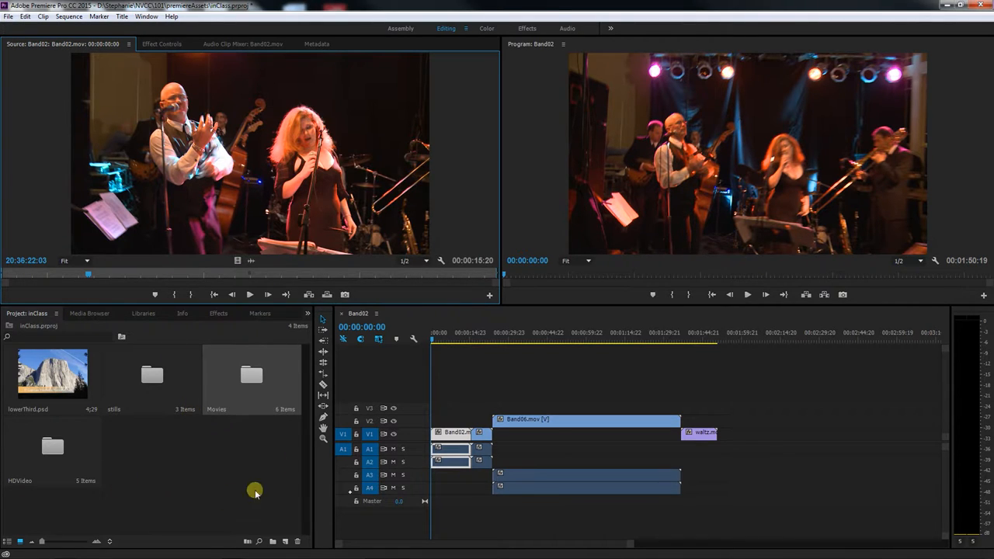
{"action": "left_click", "coordinate": [160, 487]}
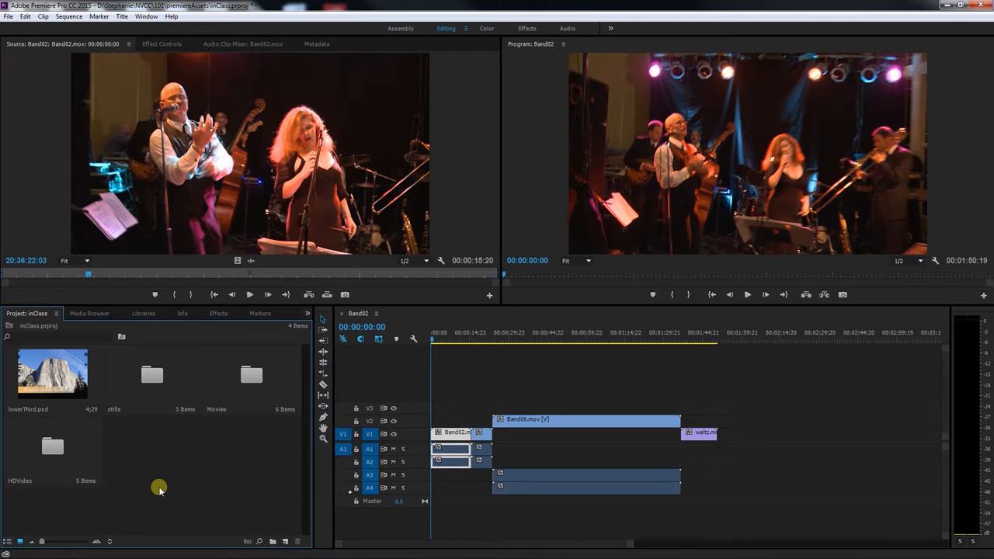
Step: Add PiDay.jpg from the stills bin to track V1 directly after waltz.mov and preview it at 00:01:51:21
{"action": "double_click", "coordinate": [154, 379]}
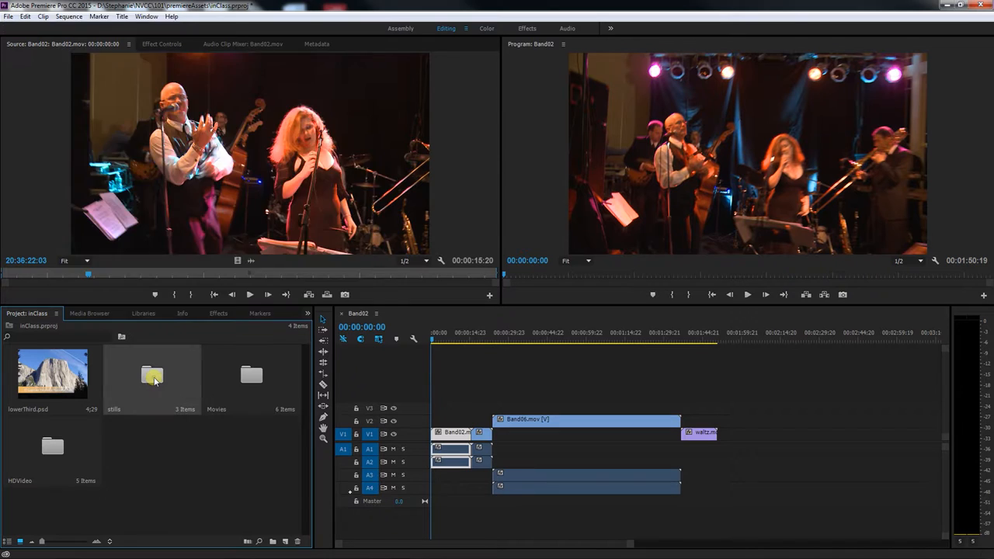
{"action": "left_click_drag", "start_coordinate": [316, 136], "coordinate": [722, 436]}
{"action": "left_click_drag", "start_coordinate": [727, 337], "coordinate": [722, 339]}
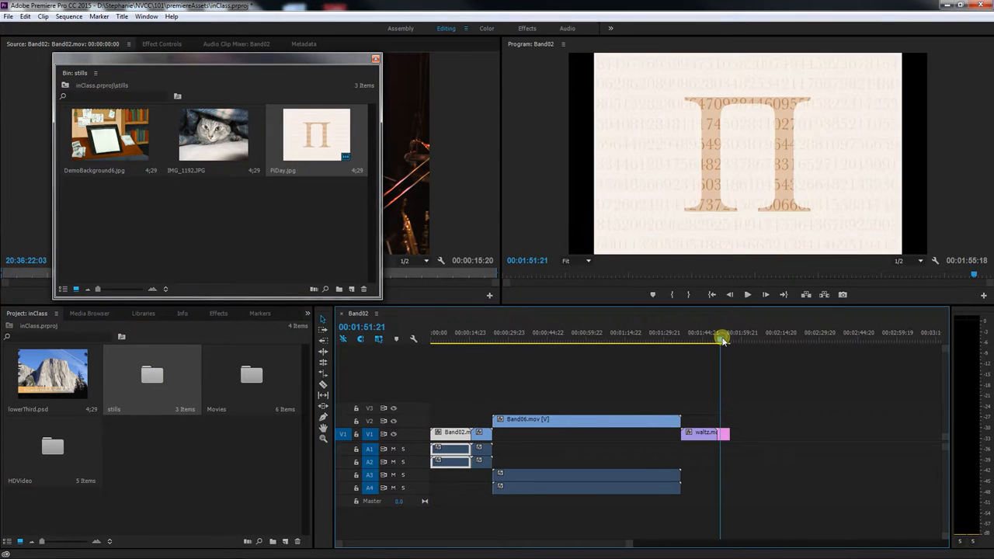
{"action": "left_click", "coordinate": [376, 59]}
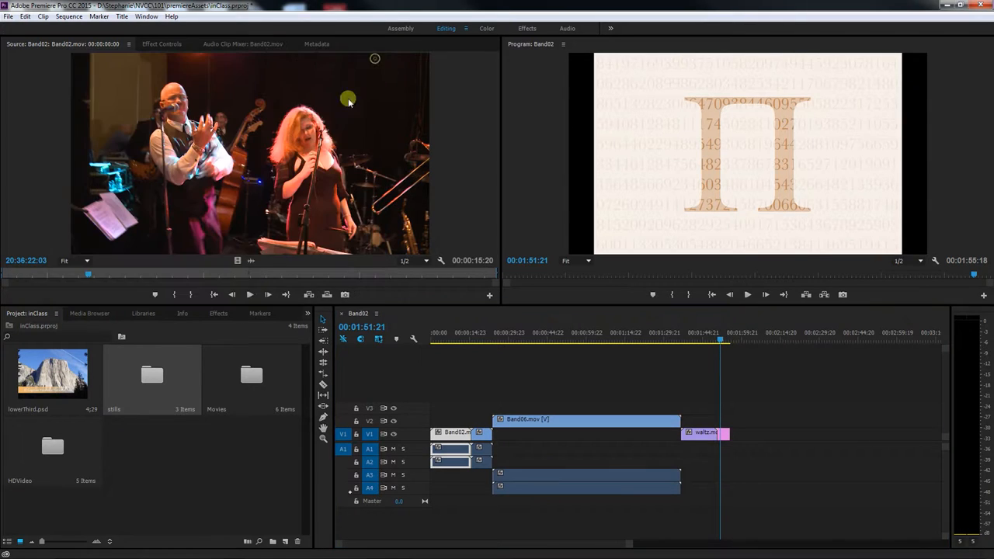
Step: Add Glider.mov from the Movies bin to track V2, starting where PiDay.jpg ends, and preview it at 00:01:57:16
{"action": "double_click", "coordinate": [241, 378]}
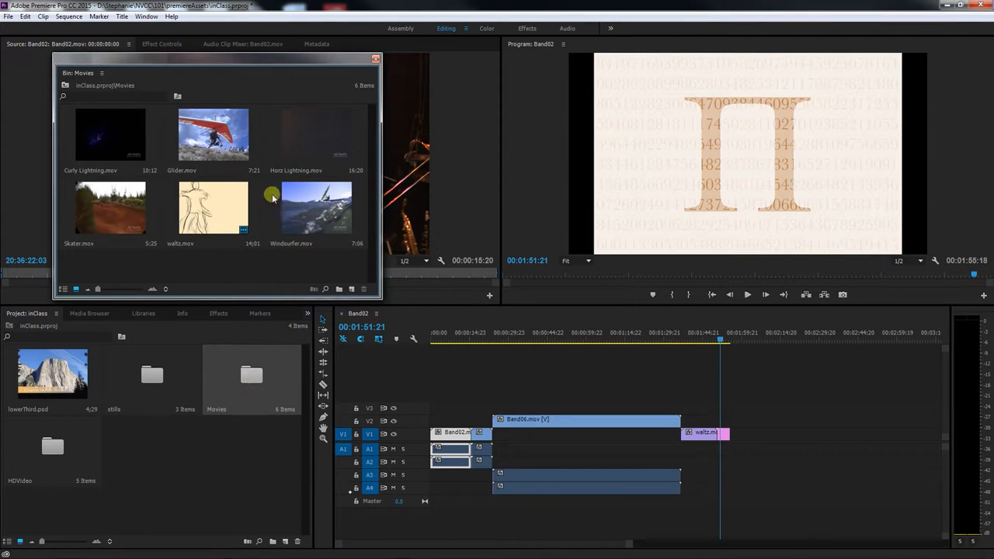
{"action": "left_click_drag", "start_coordinate": [222, 146], "coordinate": [737, 420]}
{"action": "left_click", "coordinate": [735, 337]}
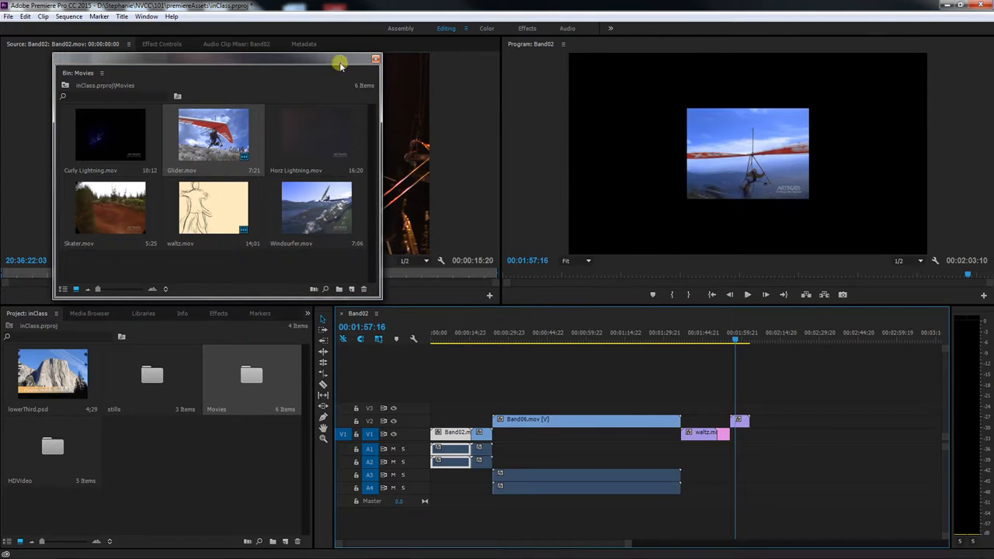
{"action": "left_click", "coordinate": [373, 62]}
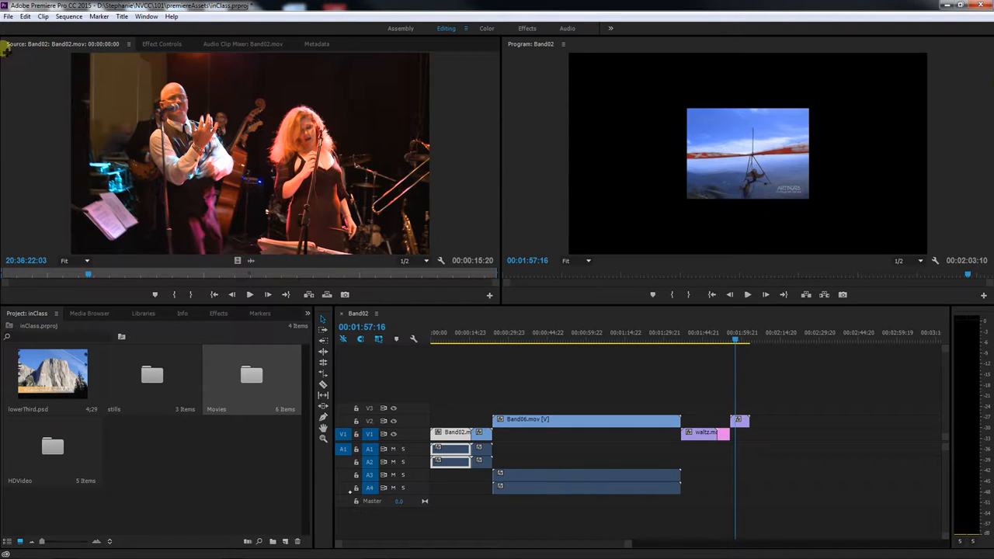
Step: Import Hounds.aif from the audio folder of premiereAssets into the project
{"action": "double_click", "coordinate": [168, 445]}
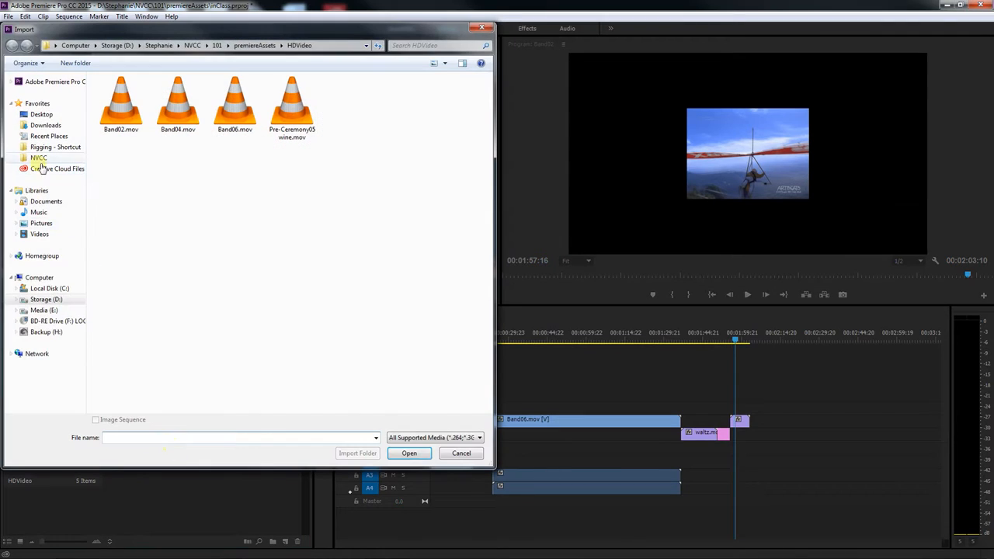
{"action": "left_click", "coordinate": [247, 45]}
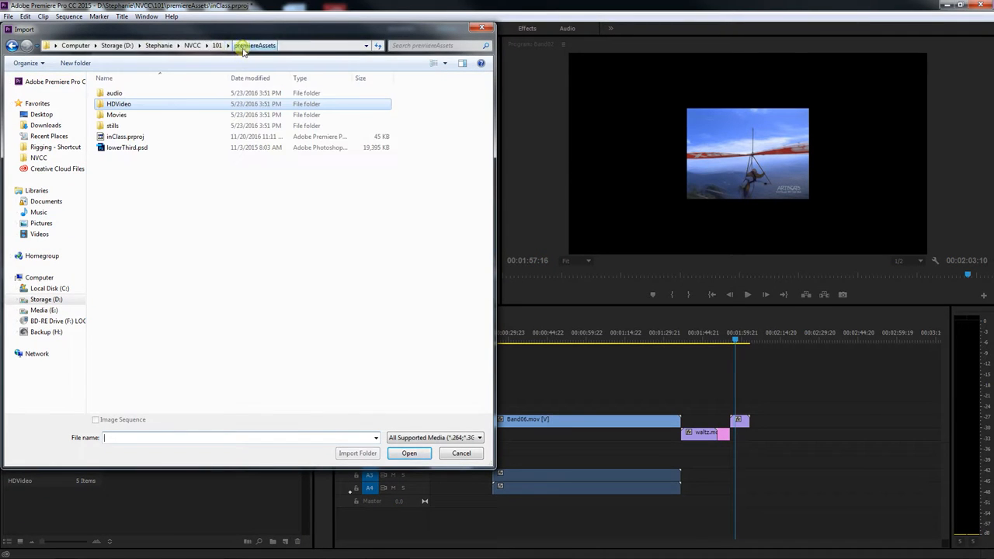
{"action": "double_click", "coordinate": [115, 94]}
{"action": "left_click", "coordinate": [119, 94]}
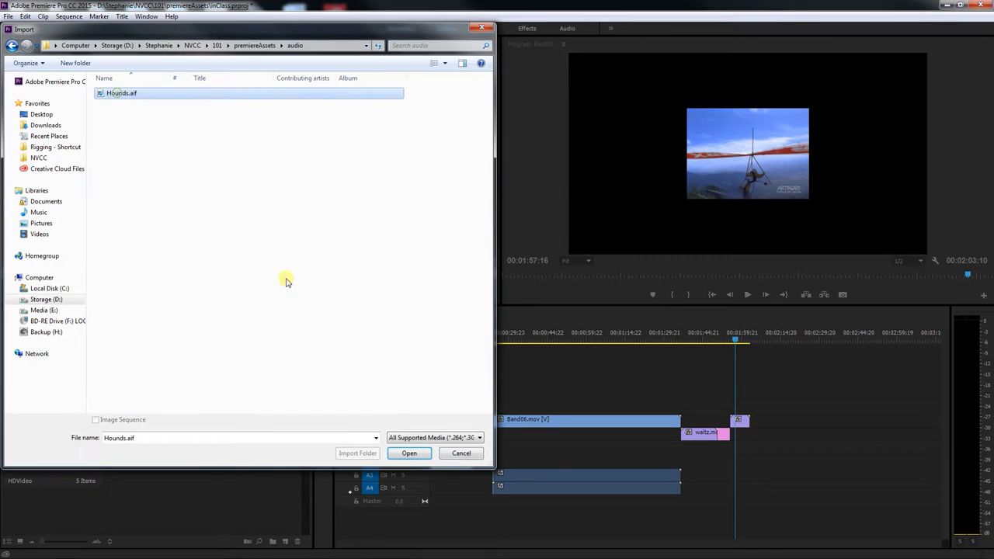
{"action": "left_click", "coordinate": [410, 454]}
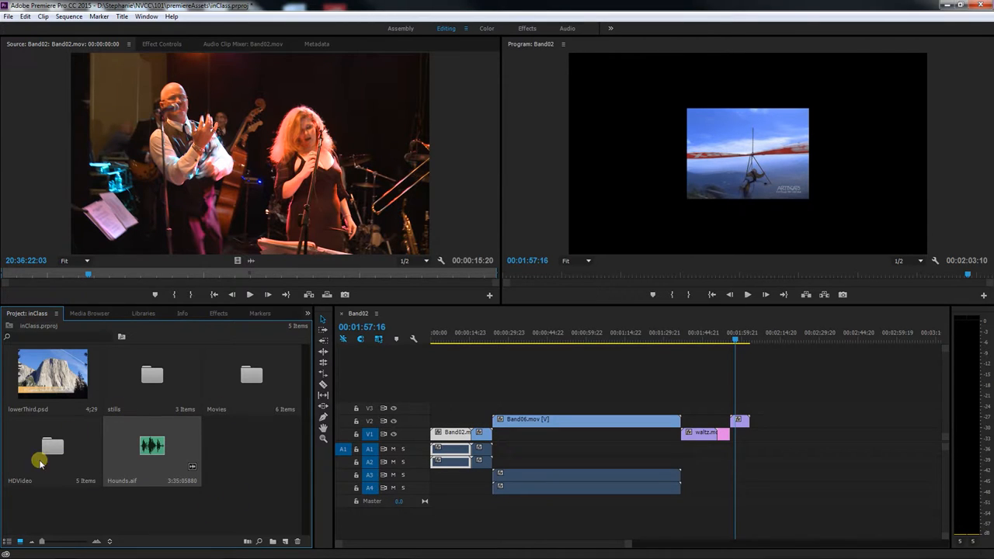
Step: Show the project items as a list and expand the Movies, stills and HDVideo bins
{"action": "left_click", "coordinate": [7, 542]}
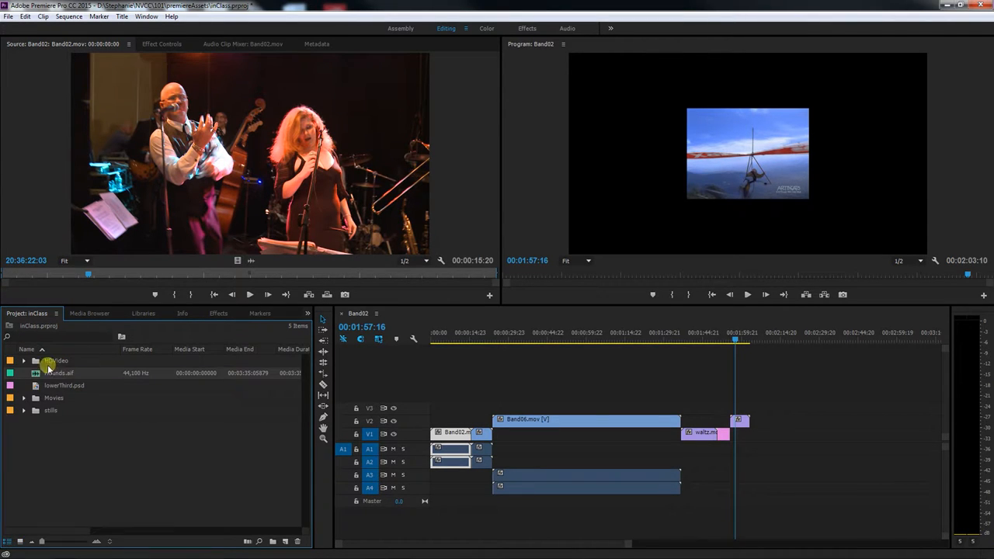
{"action": "left_click", "coordinate": [24, 397]}
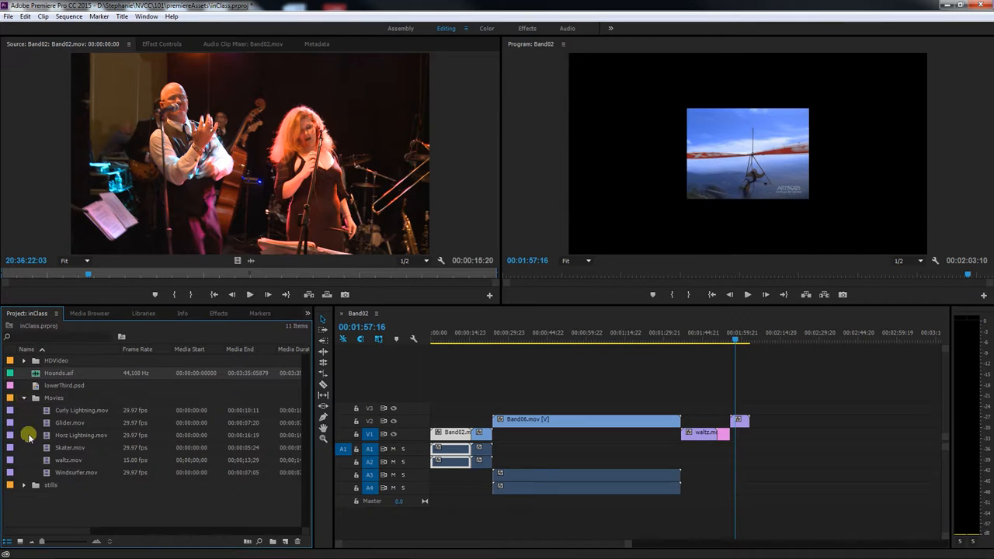
{"action": "left_click", "coordinate": [24, 484]}
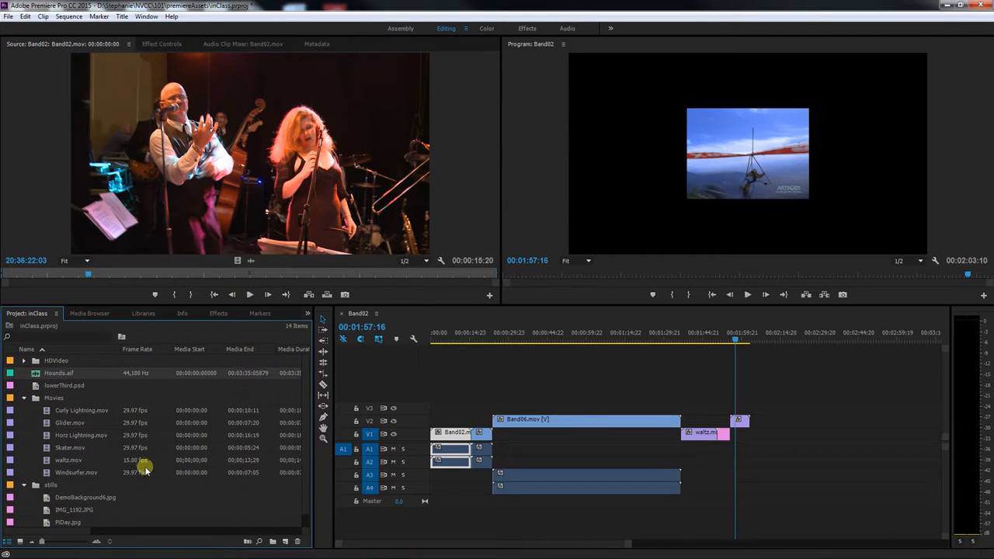
{"action": "left_click", "coordinate": [23, 361]}
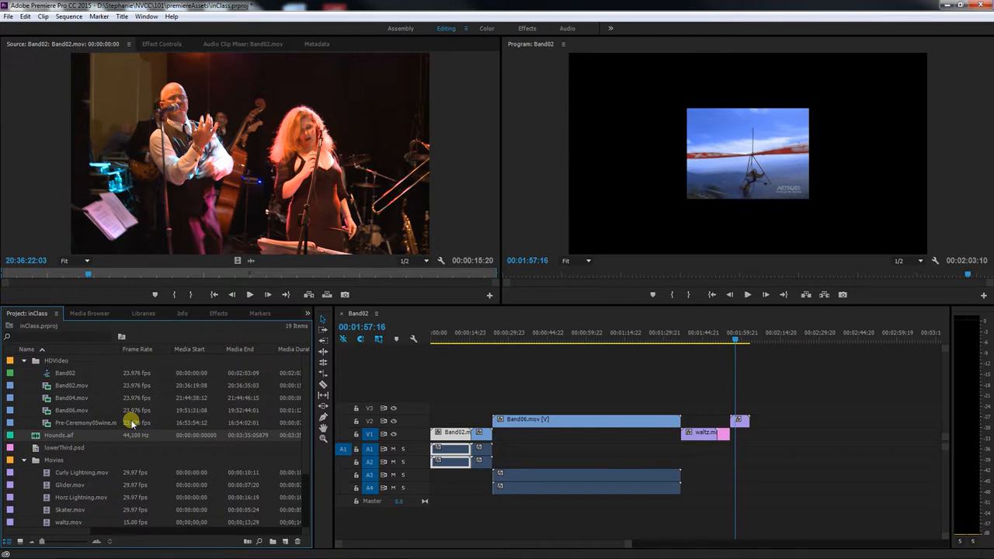
Step: View the file properties of Band02.mov from the HDVideo bin, then close the properties window
{"action": "right_click", "coordinate": [90, 388]}
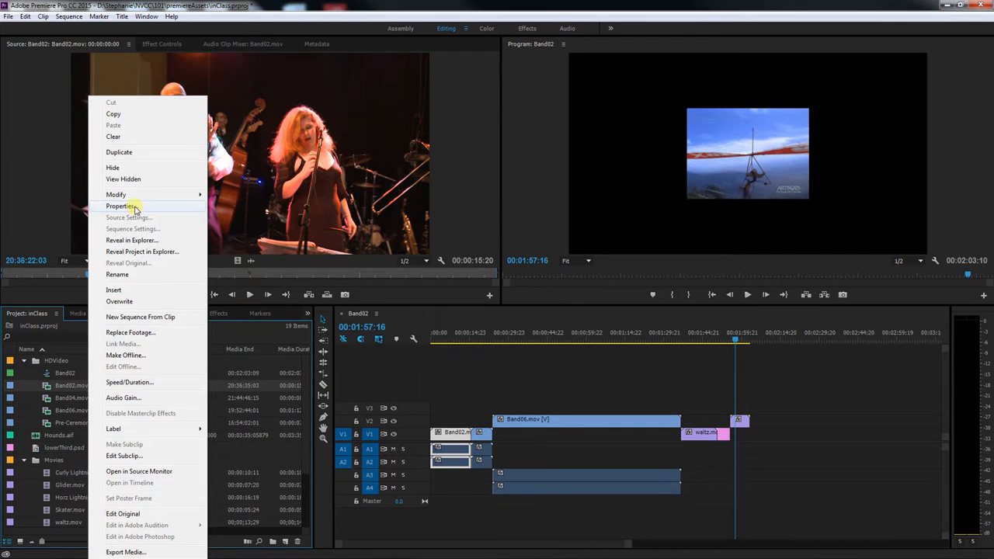
{"action": "left_click", "coordinate": [134, 208]}
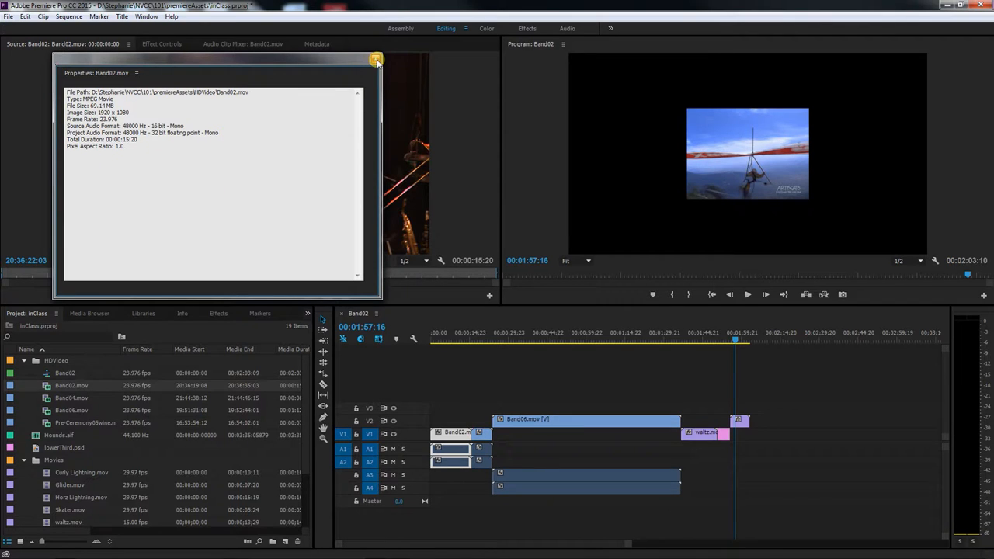
{"action": "left_click", "coordinate": [374, 59]}
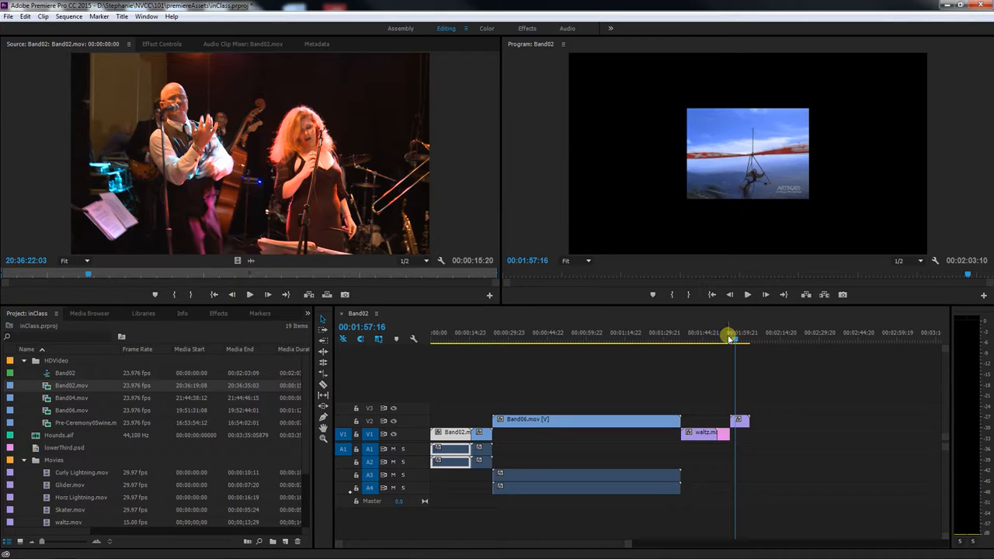
Step: Preview the Band02 sequence at waltz.mov and at 00:00:09:05 to compare the clips' frame sizes
{"action": "left_click_drag", "start_coordinate": [722, 340], "coordinate": [706, 338]}
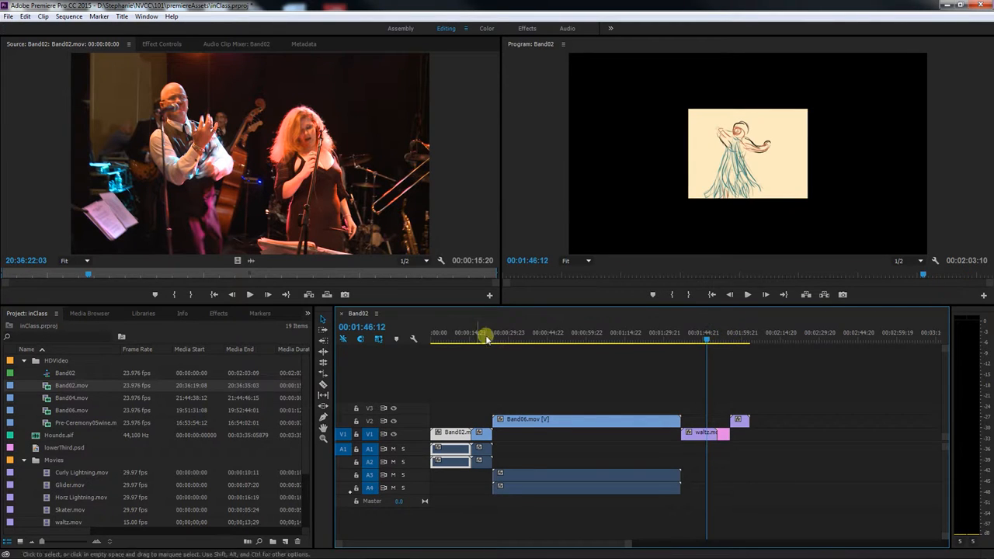
{"action": "left_click_drag", "start_coordinate": [482, 335], "coordinate": [697, 339]}
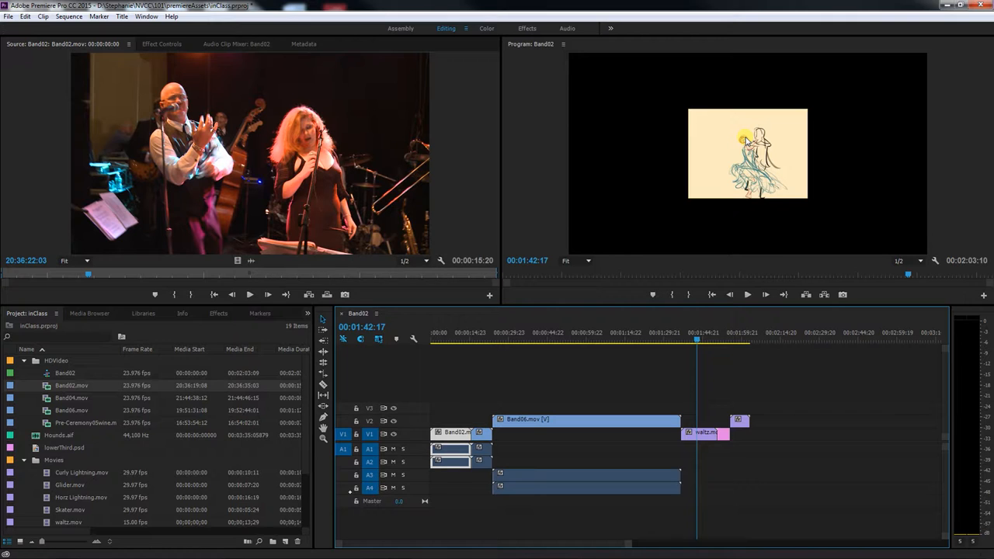
{"action": "left_click", "coordinate": [456, 334]}
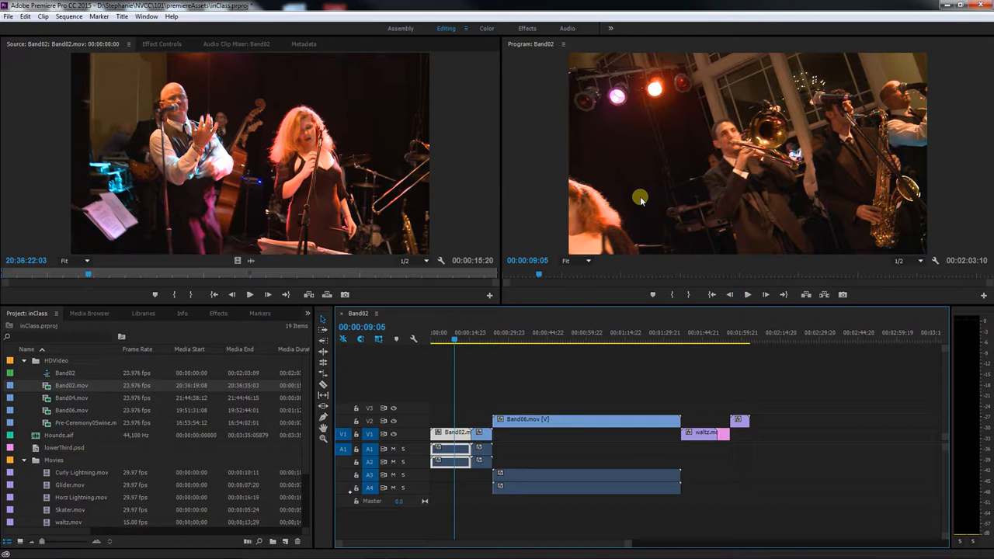
Step: Create a new sequence from Band06.mov, preview it at 00:00:20:04, and close its timeline
{"action": "left_click", "coordinate": [68, 411]}
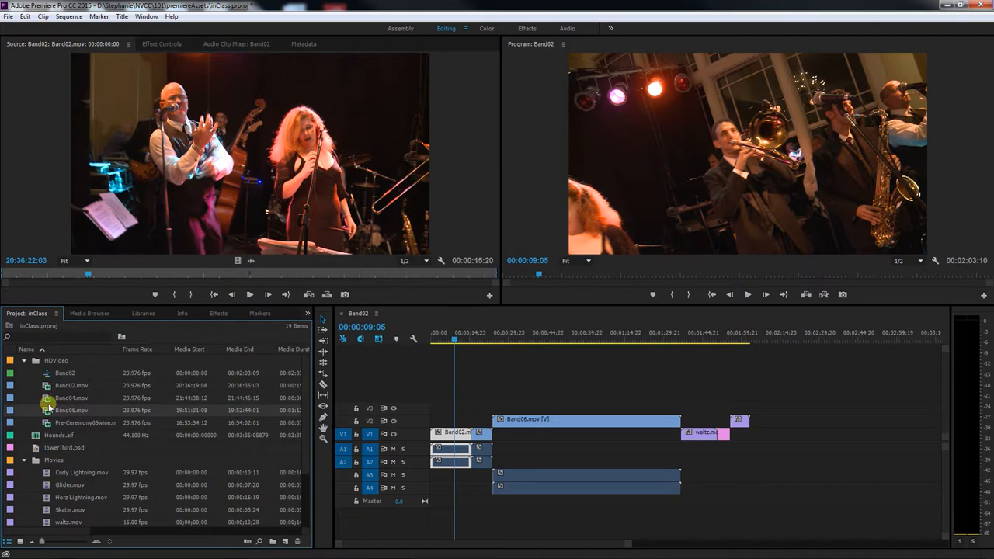
{"action": "right_click", "coordinate": [59, 413]}
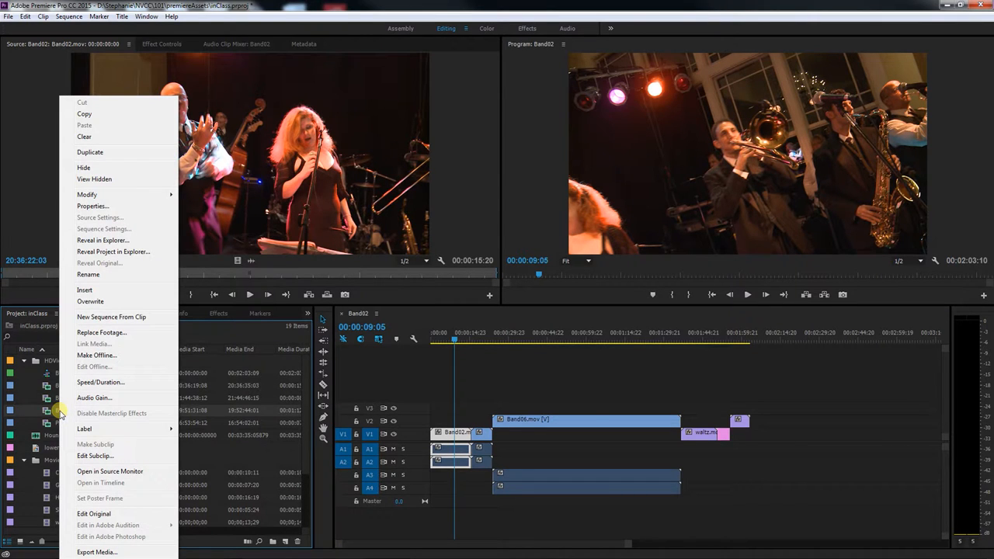
{"action": "left_click", "coordinate": [140, 317]}
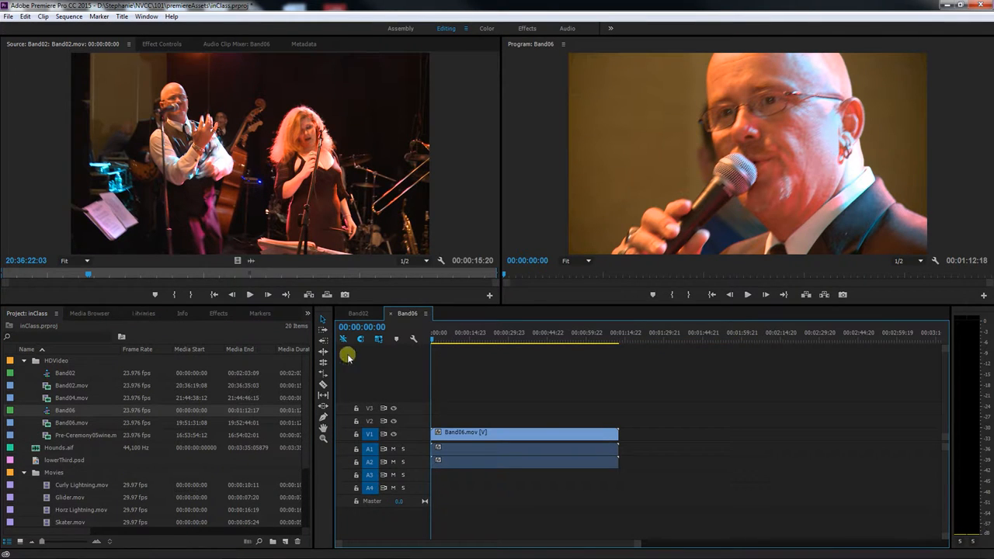
{"action": "left_click", "coordinate": [482, 333]}
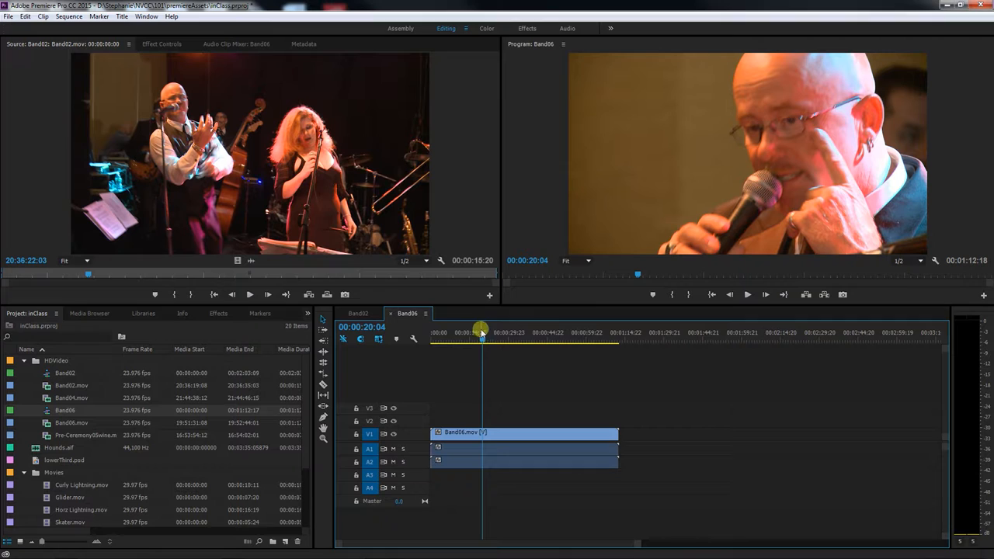
{"action": "left_click", "coordinate": [390, 314]}
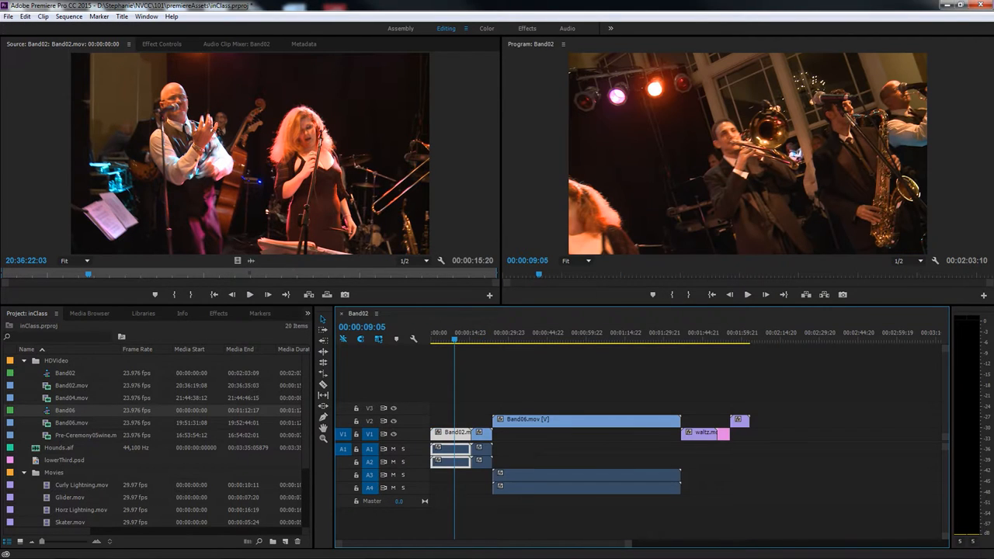
Step: Collapse the HDVideo bin and preview Horz Lightning.mov in the Source monitor at 00:00:13:10
{"action": "left_click", "coordinate": [24, 360]}
{"action": "left_click", "coordinate": [82, 411]}
{"action": "double_click", "coordinate": [74, 437]}
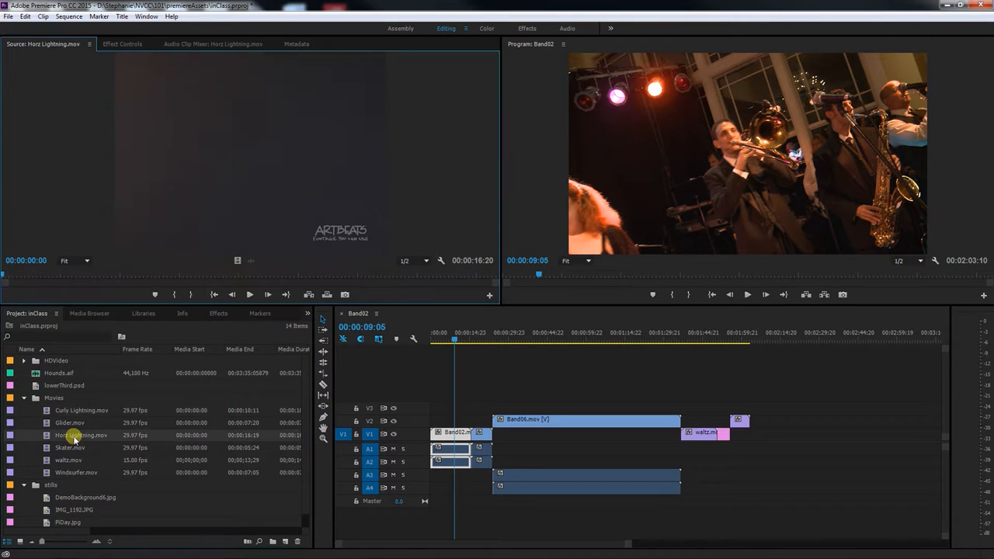
{"action": "left_click_drag", "start_coordinate": [130, 275], "coordinate": [397, 275]}
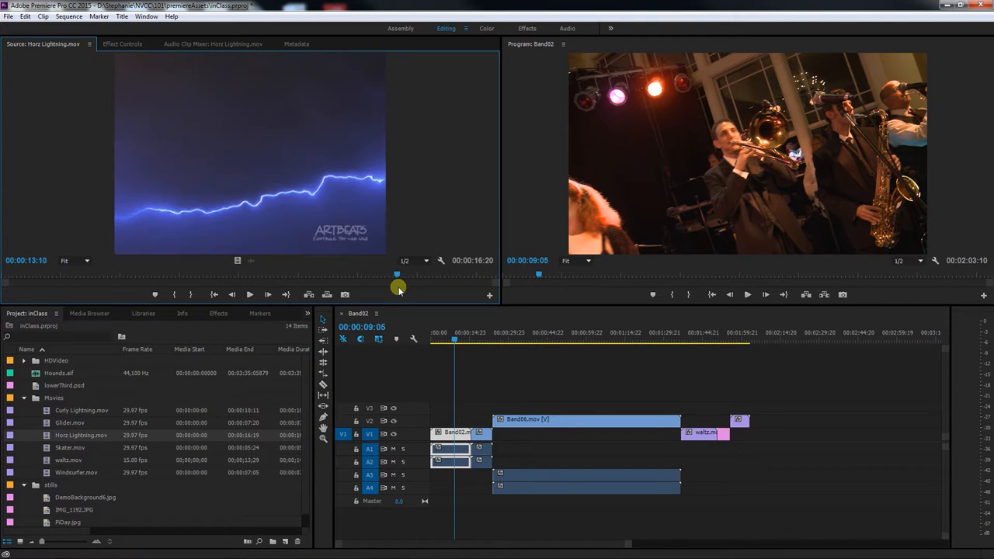
Step: Create a new sequence from Horz Lightning.mov and preview it at 00:00:12:06
{"action": "right_click", "coordinate": [74, 426]}
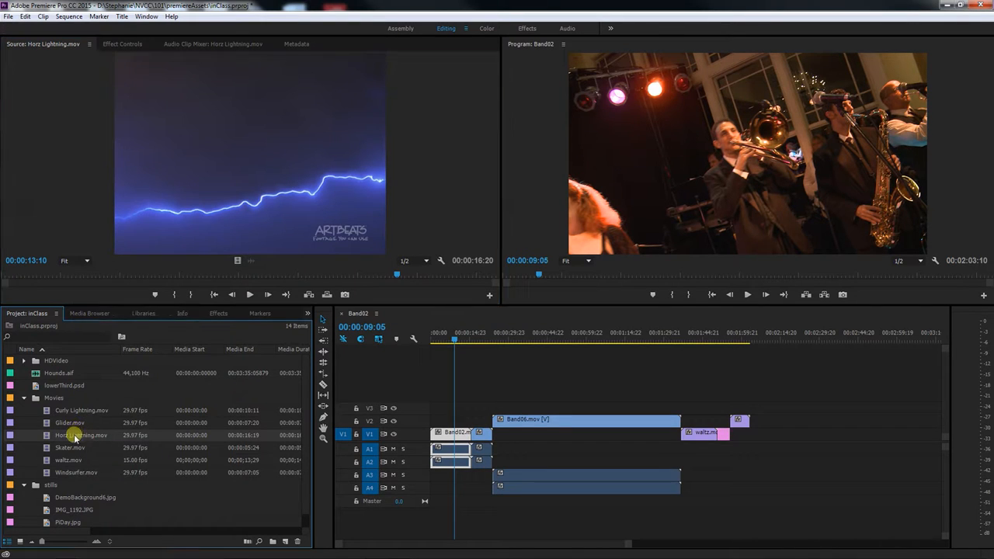
{"action": "left_click", "coordinate": [128, 317]}
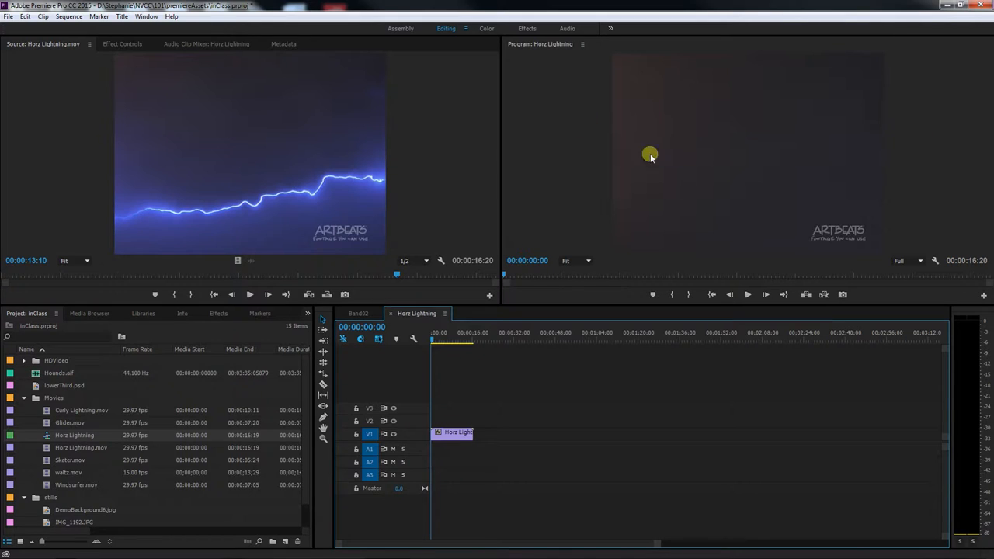
{"action": "left_click_drag", "start_coordinate": [439, 334], "coordinate": [462, 334]}
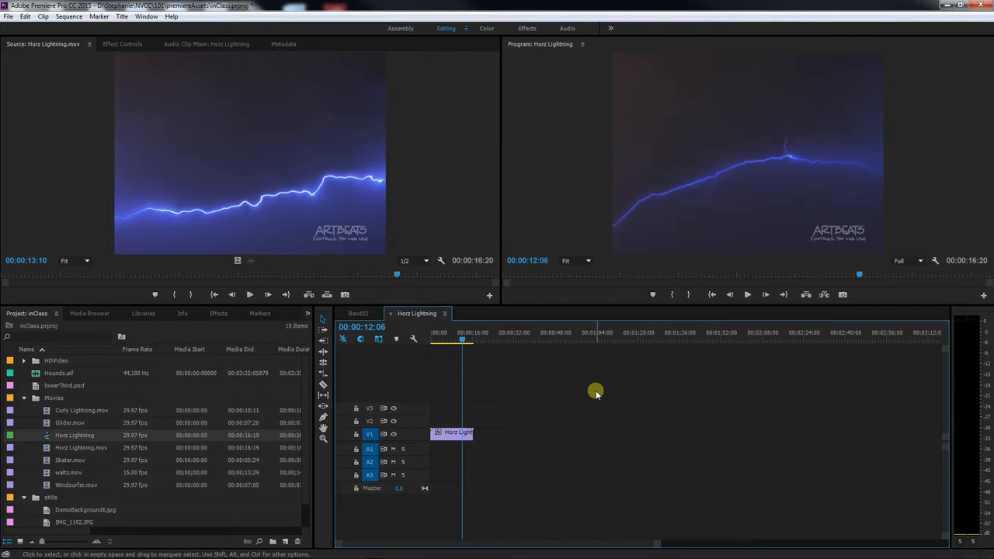
Step: Add Band02.mov from the HDVideo bin to track V1 directly after Horz Lightning.mov and preview it at 00:00:23:23
{"action": "left_click", "coordinate": [25, 360]}
{"action": "left_click_drag", "start_coordinate": [55, 385], "coordinate": [481, 429]}
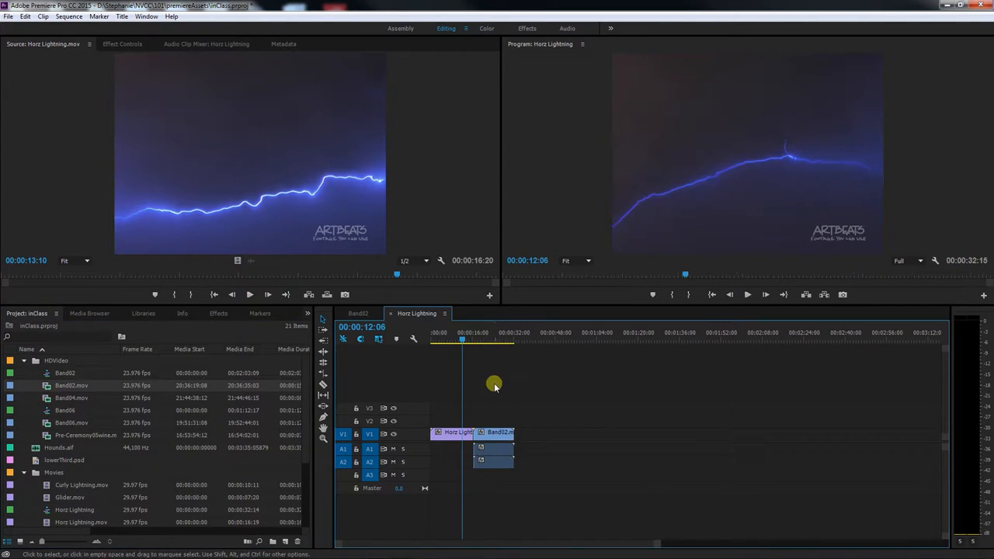
{"action": "left_click", "coordinate": [493, 333]}
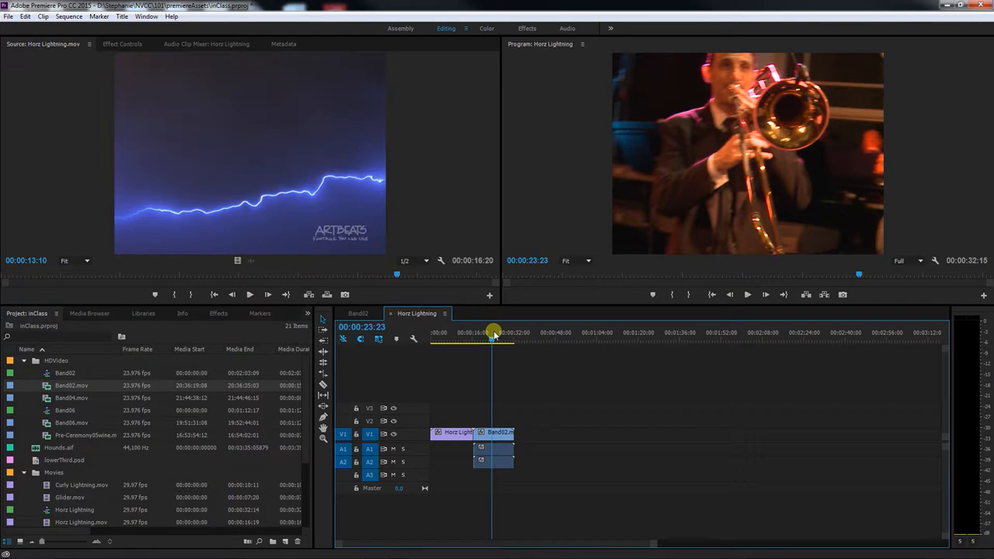
Step: Start a new sequence and choose the XDCAM EX 1080p24 (HQ) preset from the XDCAM EX 1080p group
{"action": "left_click", "coordinate": [68, 17]}
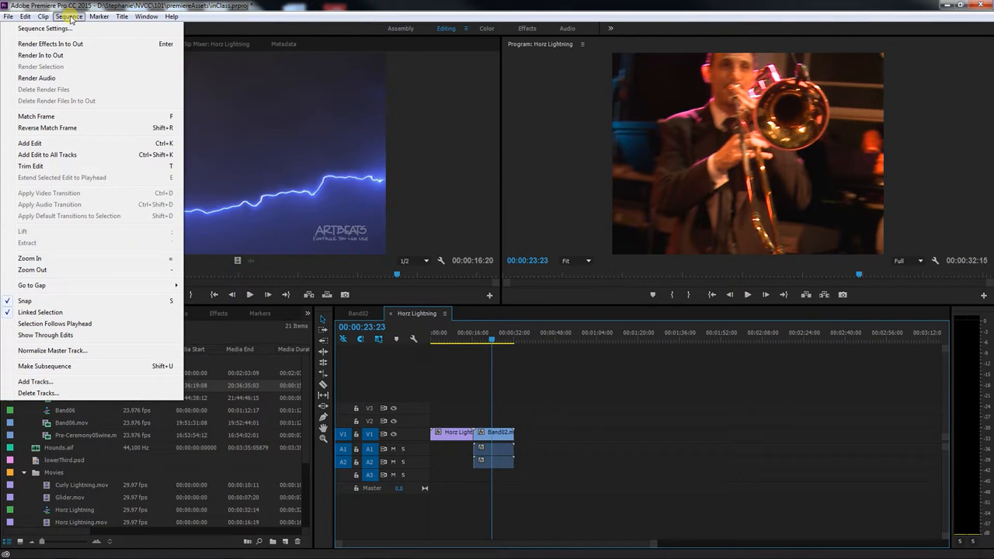
{"action": "mouse_move", "coordinate": [7, 16]}
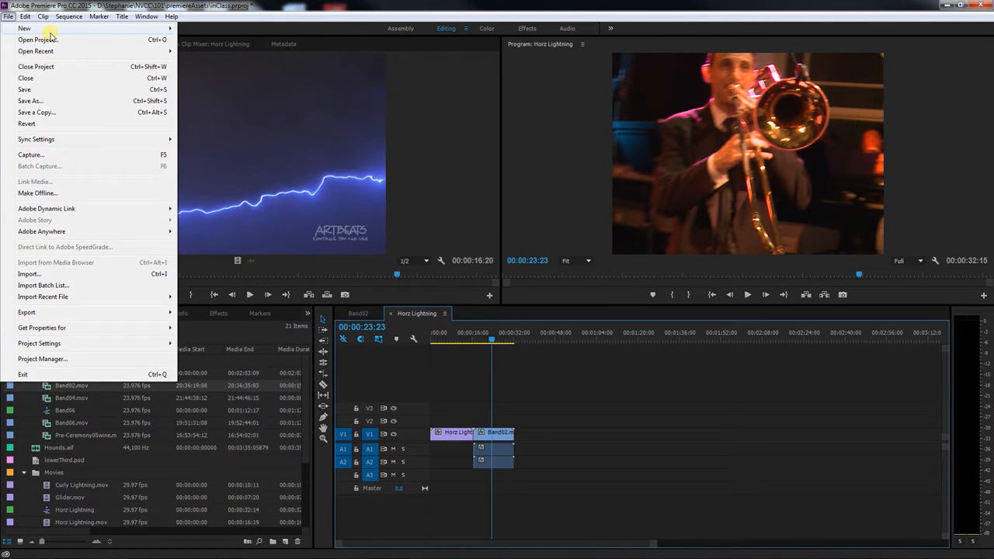
{"action": "mouse_move", "coordinate": [47, 29]}
{"action": "left_click", "coordinate": [207, 40]}
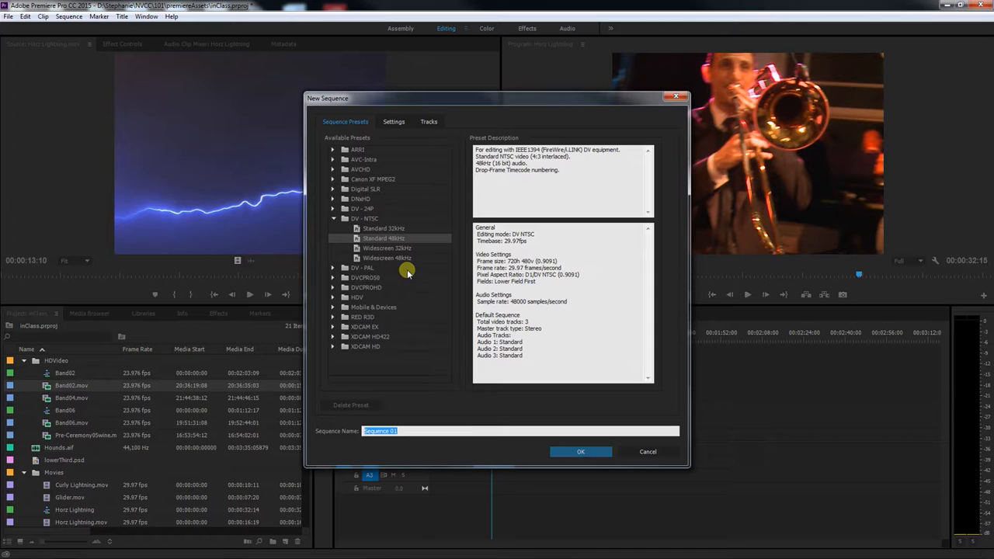
{"action": "left_click", "coordinate": [333, 219]}
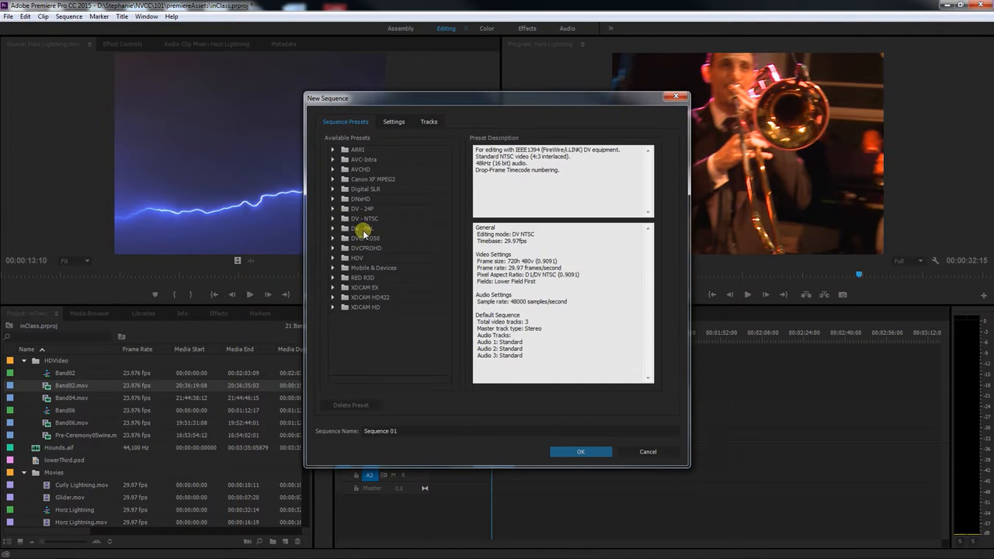
{"action": "left_click", "coordinate": [367, 288]}
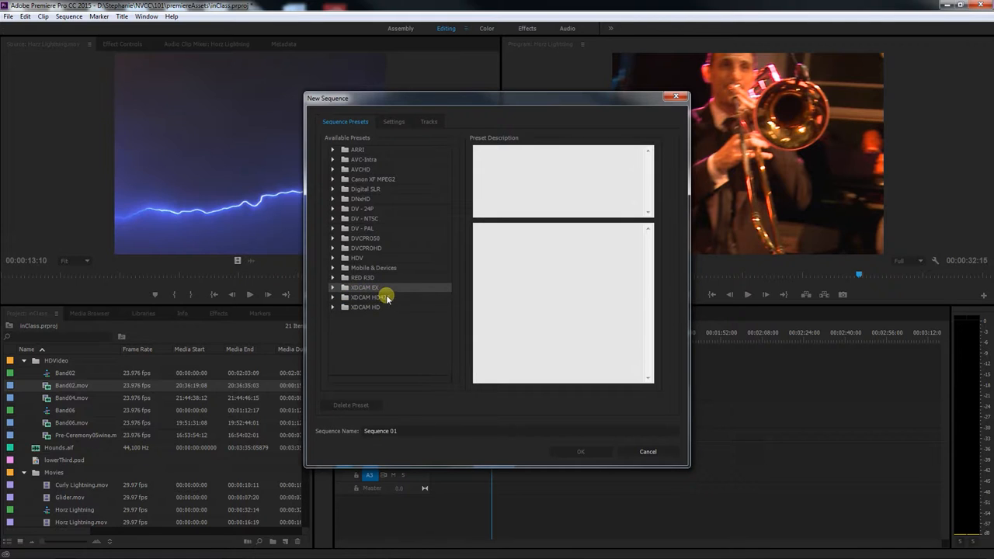
{"action": "left_click", "coordinate": [334, 288]}
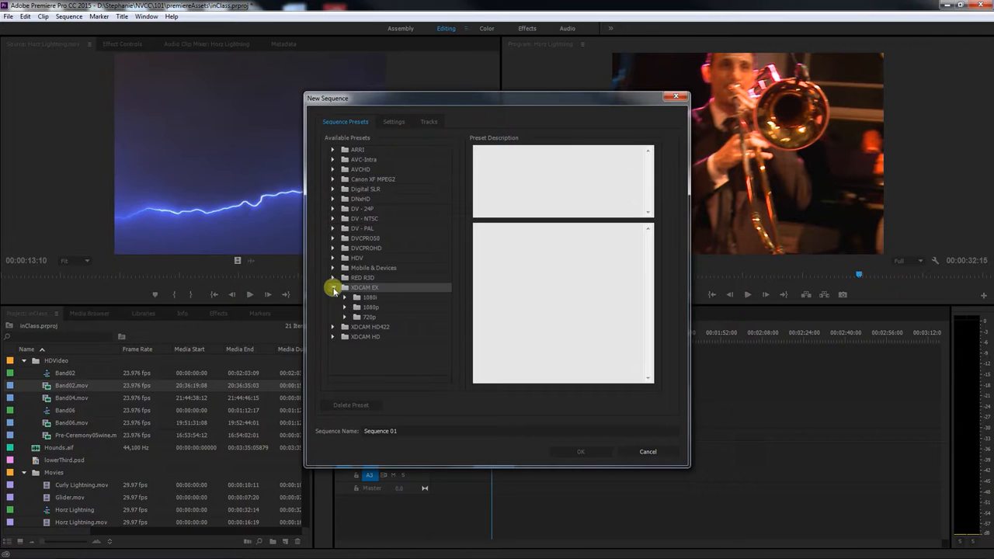
{"action": "left_click", "coordinate": [344, 308]}
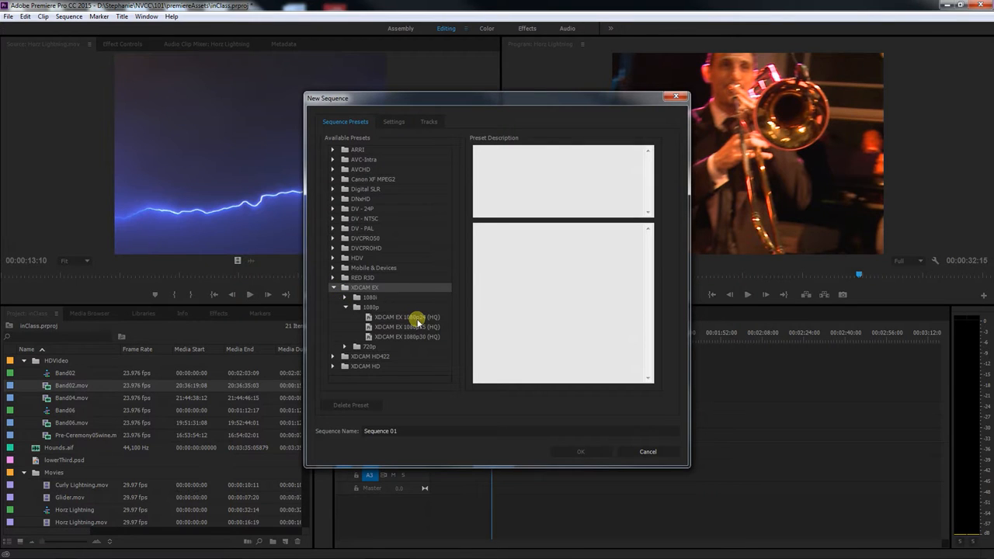
{"action": "left_click", "coordinate": [416, 318]}
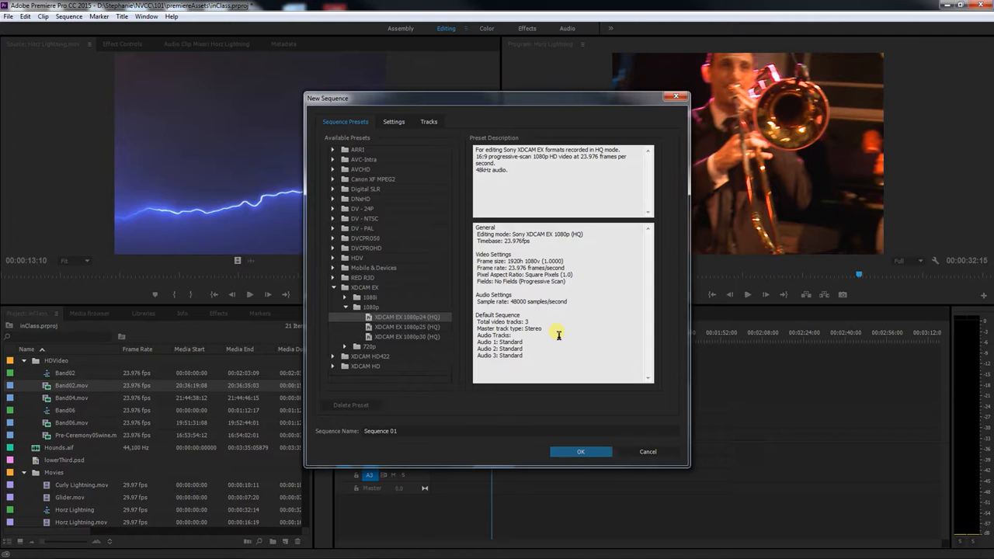
Step: Name the new sequence photoSLideshow and create it
{"action": "left_click", "coordinate": [410, 432]}
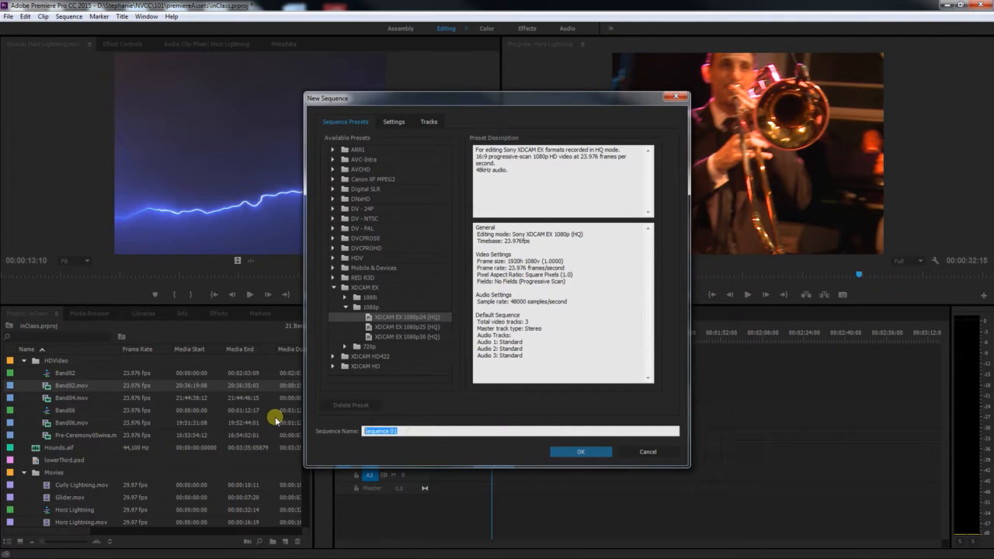
{"action": "type", "text": "photoSLideshow"}
{"action": "left_click", "coordinate": [575, 453]}
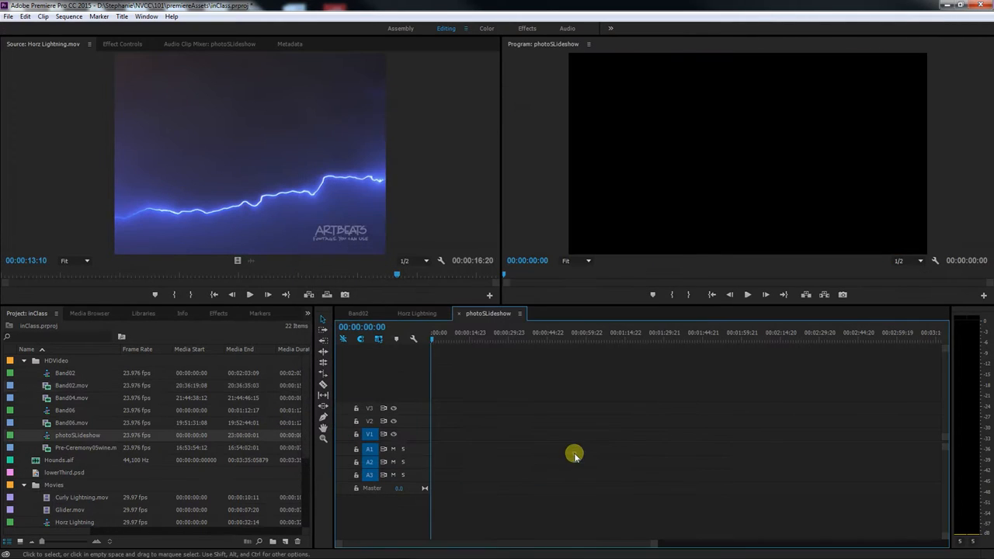
Step: Add IMG_1192.JPG from the stills bin to the start of track V1 in photoSLideshow and preview it at 00:00:02:00
{"action": "left_click", "coordinate": [24, 361]}
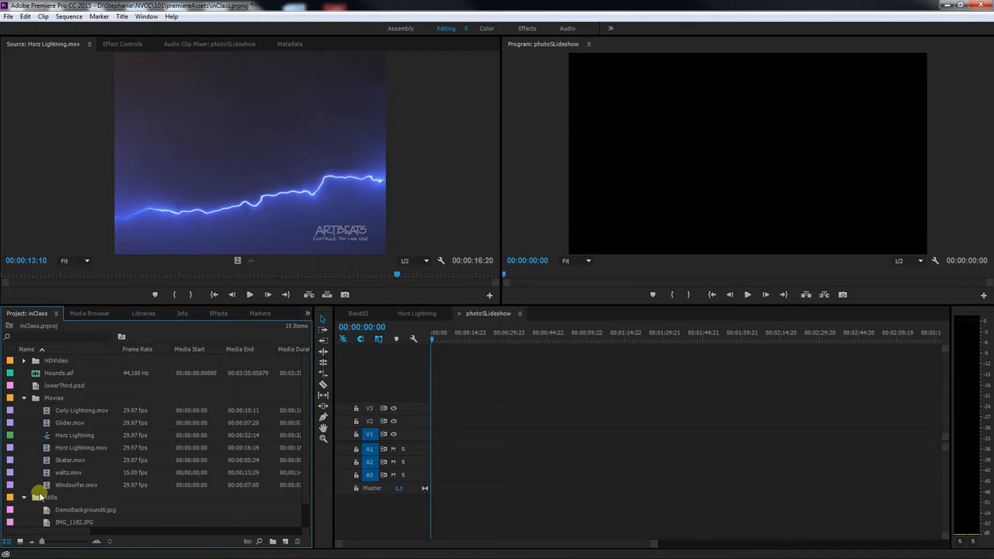
{"action": "left_click", "coordinate": [23, 397]}
{"action": "left_click", "coordinate": [73, 434]}
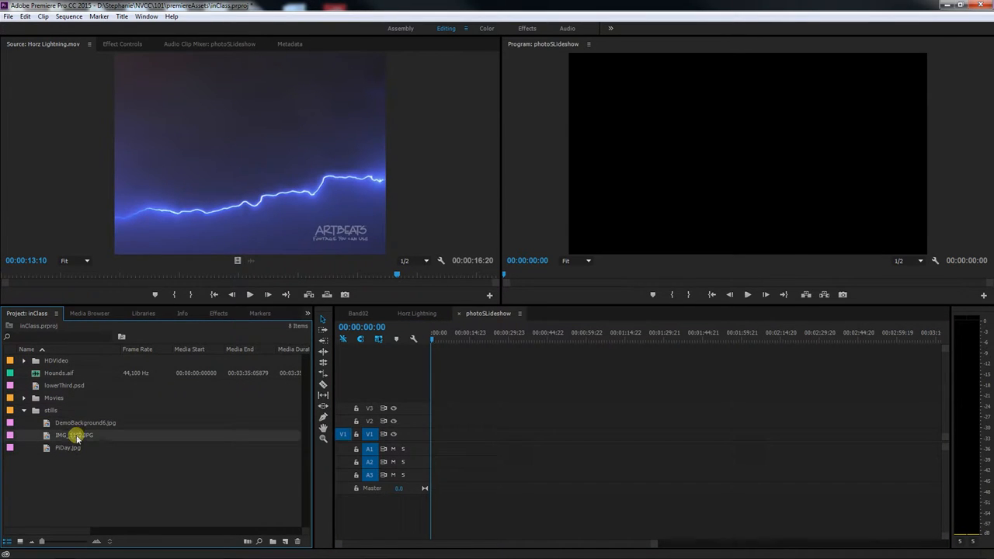
{"action": "left_click_drag", "start_coordinate": [45, 436], "coordinate": [435, 437]}
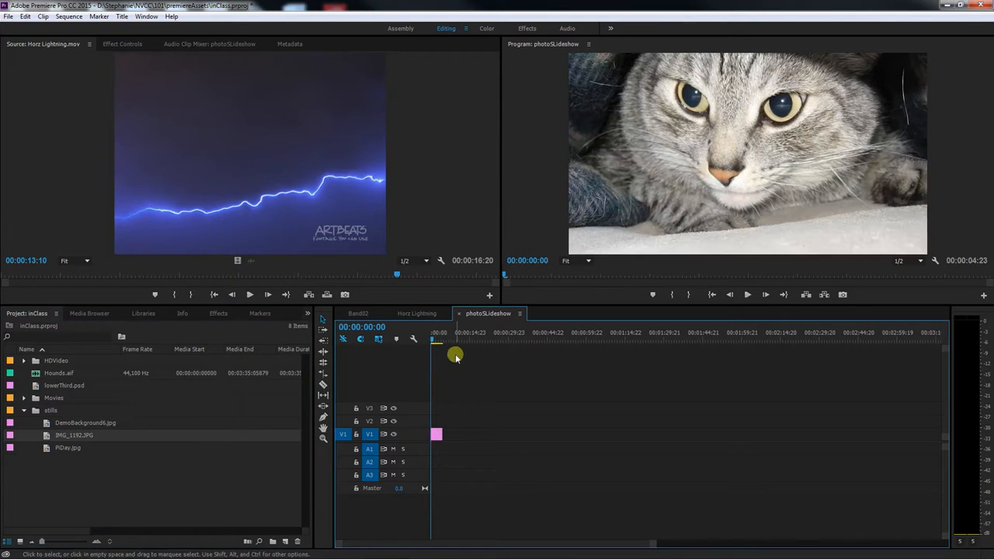
{"action": "left_click", "coordinate": [436, 334]}
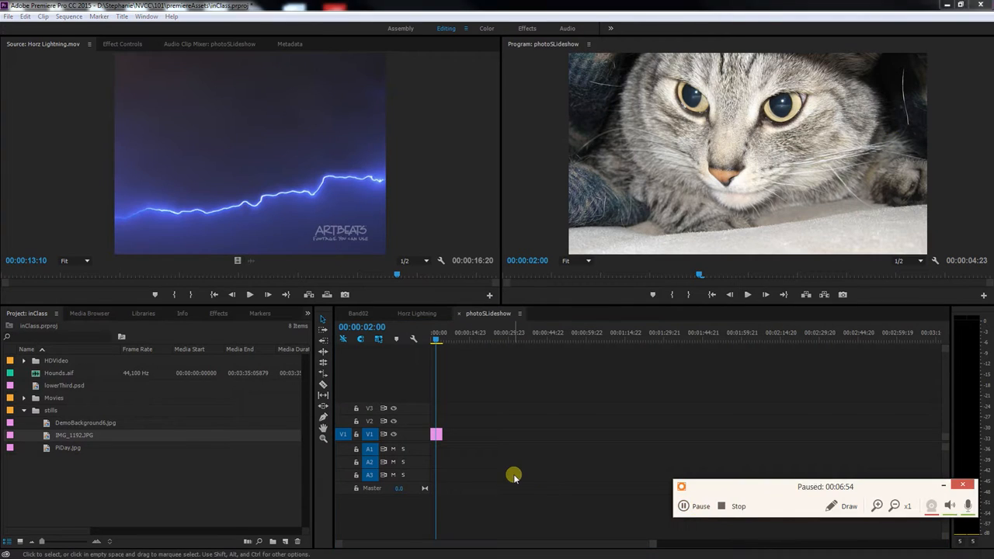
Step: Switch the timeline back to the Band02 sequence
{"action": "left_click", "coordinate": [512, 475]}
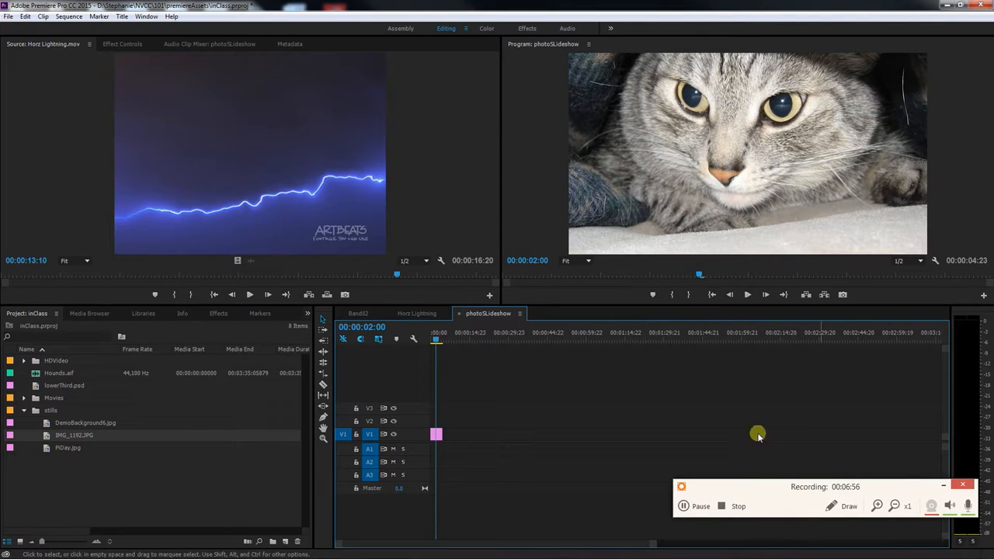
{"action": "left_click", "coordinate": [941, 487]}
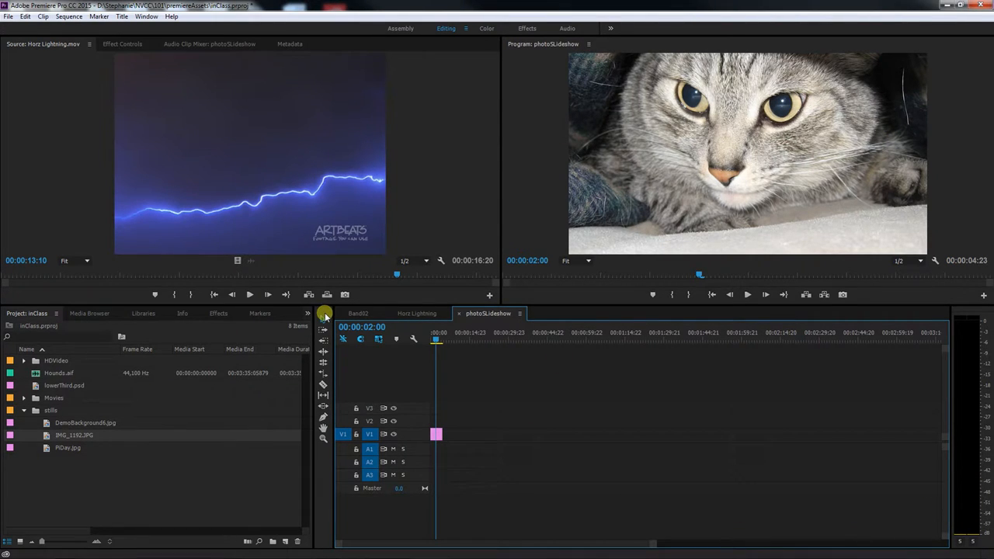
{"action": "left_click", "coordinate": [355, 313]}
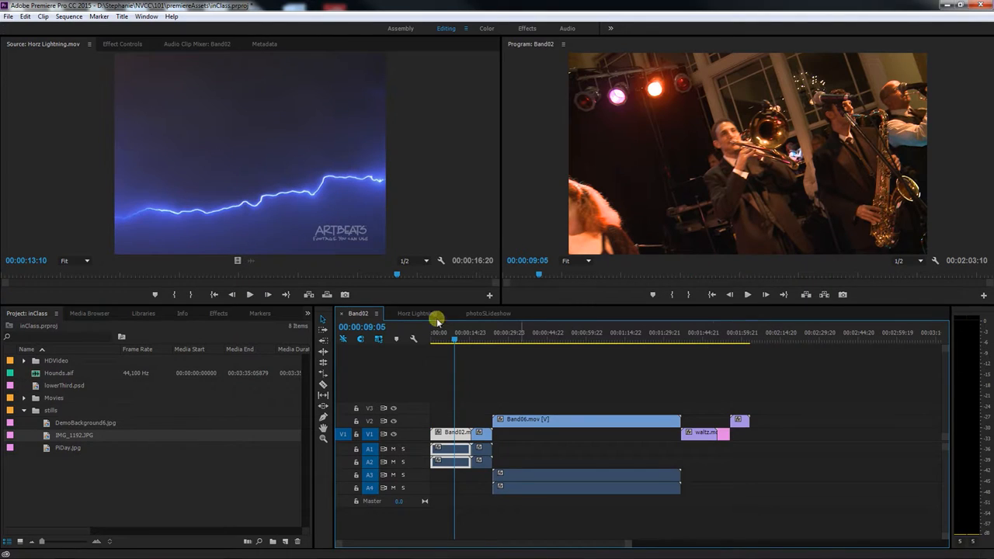
Step: Preview the waltz.mov clip at 00:01:41:22 in the Band02 sequence
{"action": "left_click", "coordinate": [695, 336]}
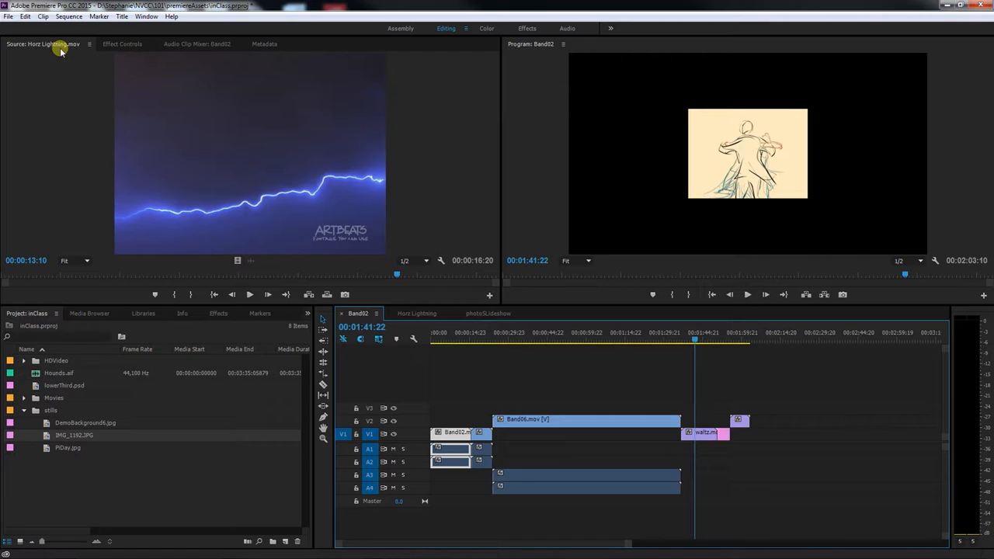
{"action": "left_click", "coordinate": [121, 44]}
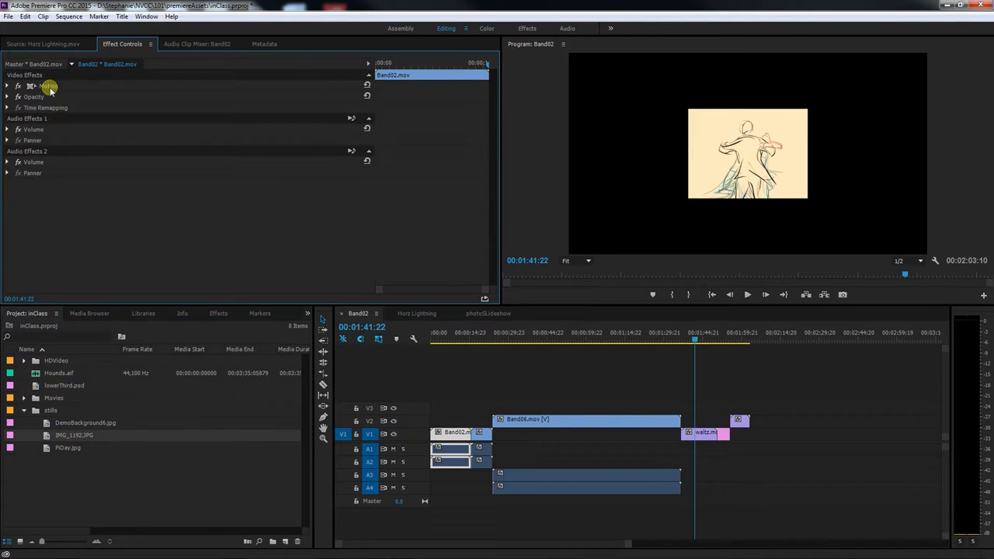
{"action": "left_click", "coordinate": [75, 88]}
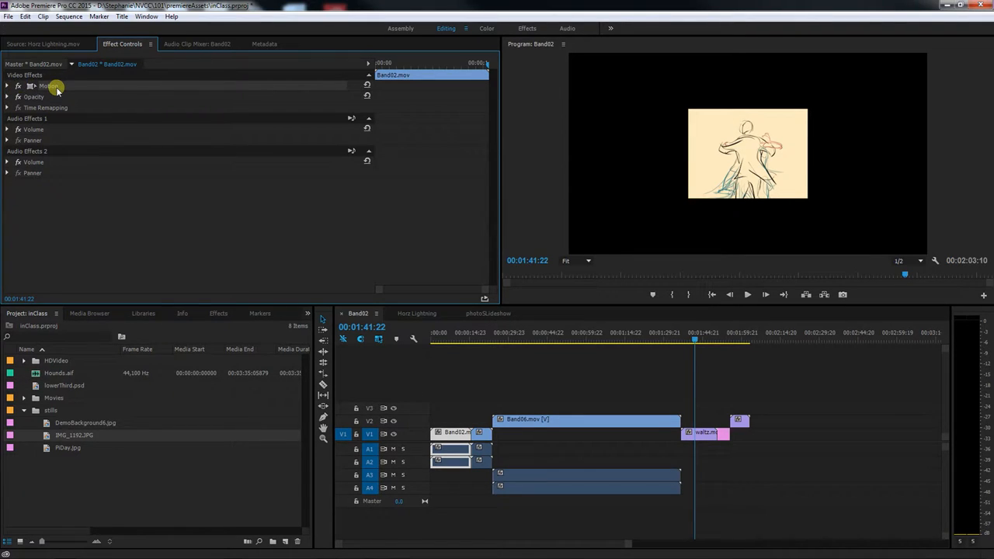
{"action": "left_click", "coordinate": [6, 87]}
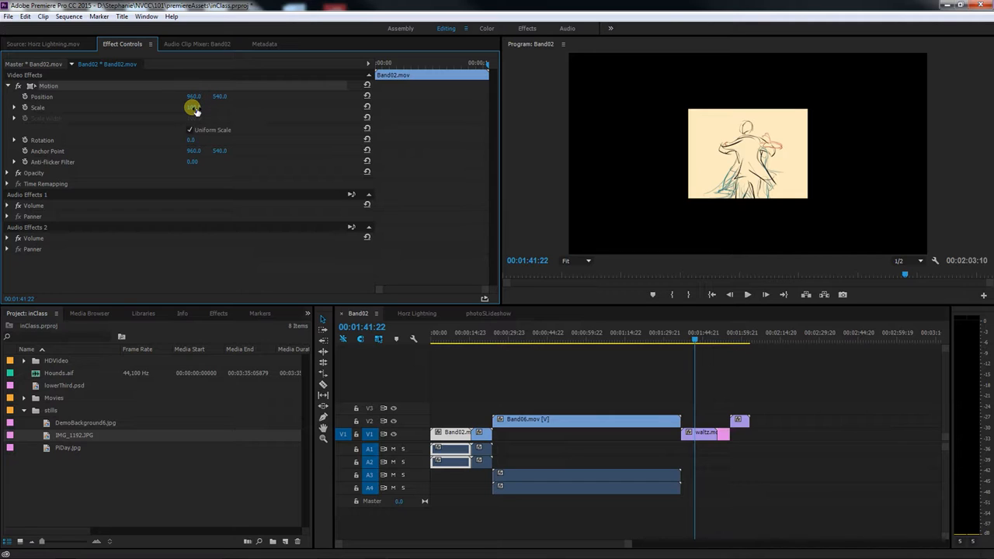
{"action": "mouse_move", "coordinate": [192, 109]}
{"action": "left_mouse_down"}
{"action": "mouse_move", "coordinate": [272, 111]}
{"action": "mouse_move", "coordinate": [202, 109]}
{"action": "left_mouse_up"}
{"action": "left_click", "coordinate": [792, 466]}
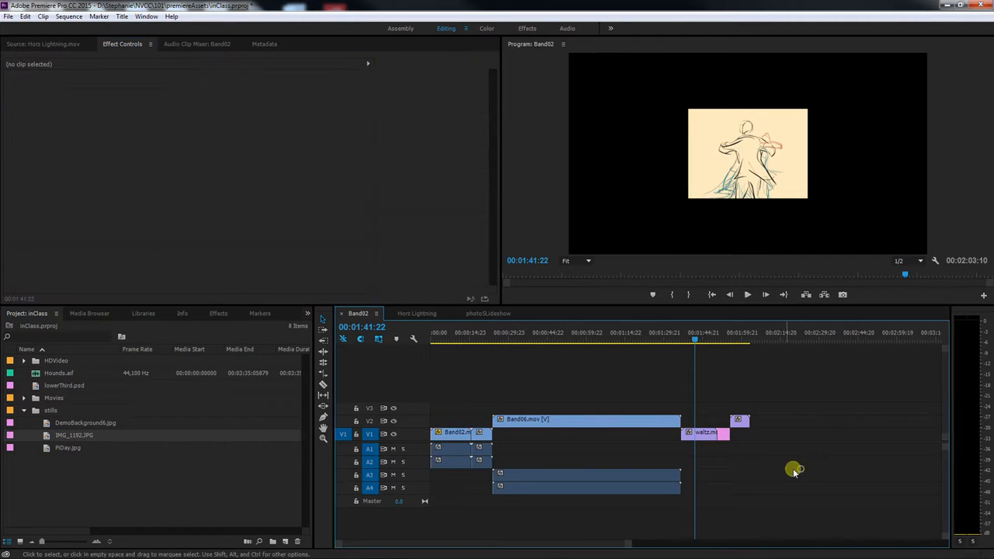
Step: Enlarge the waltz.mov clip on track V1 by setting its Motion Scale to 225
{"action": "double_click", "coordinate": [702, 437]}
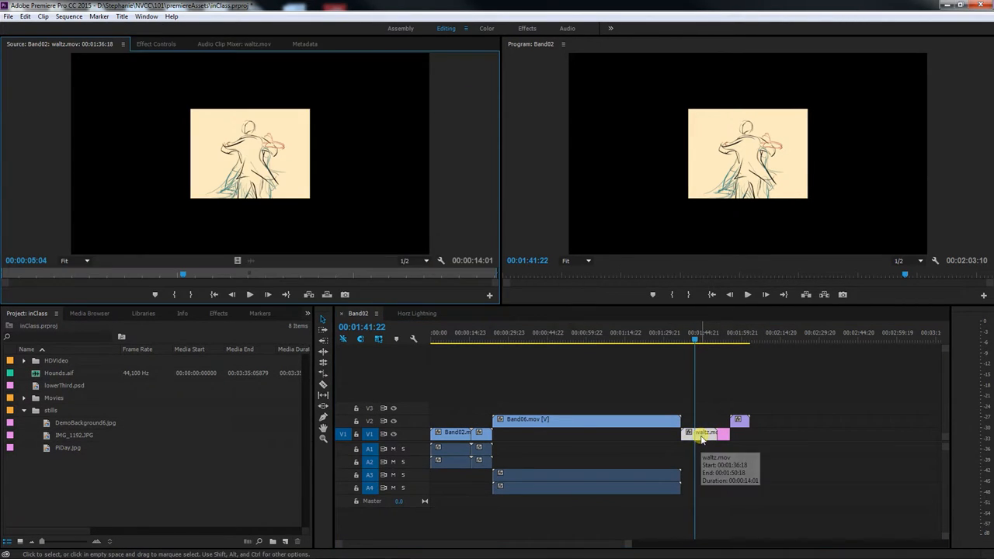
{"action": "left_click", "coordinate": [148, 43]}
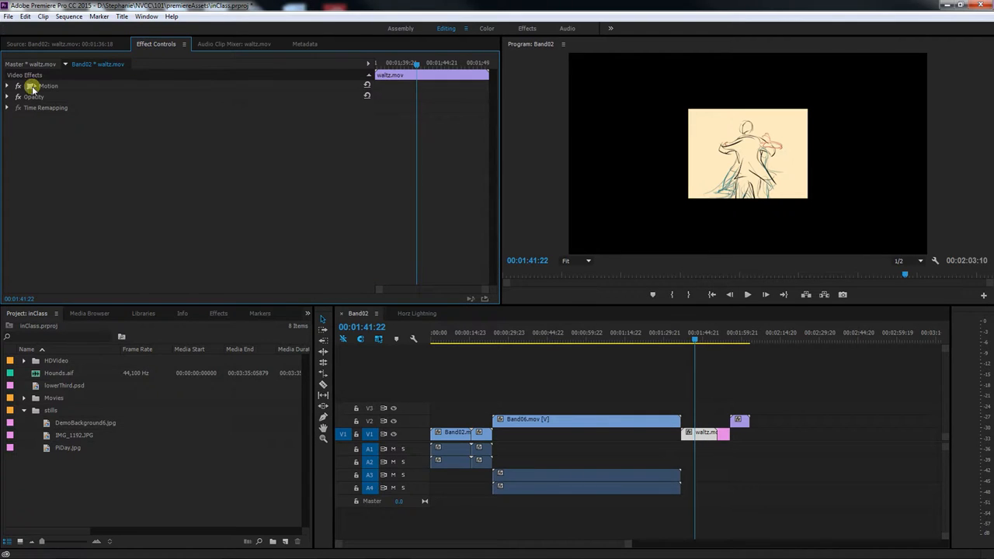
{"action": "left_click", "coordinate": [8, 85]}
{"action": "left_click_drag", "start_coordinate": [191, 107], "coordinate": [257, 112]}
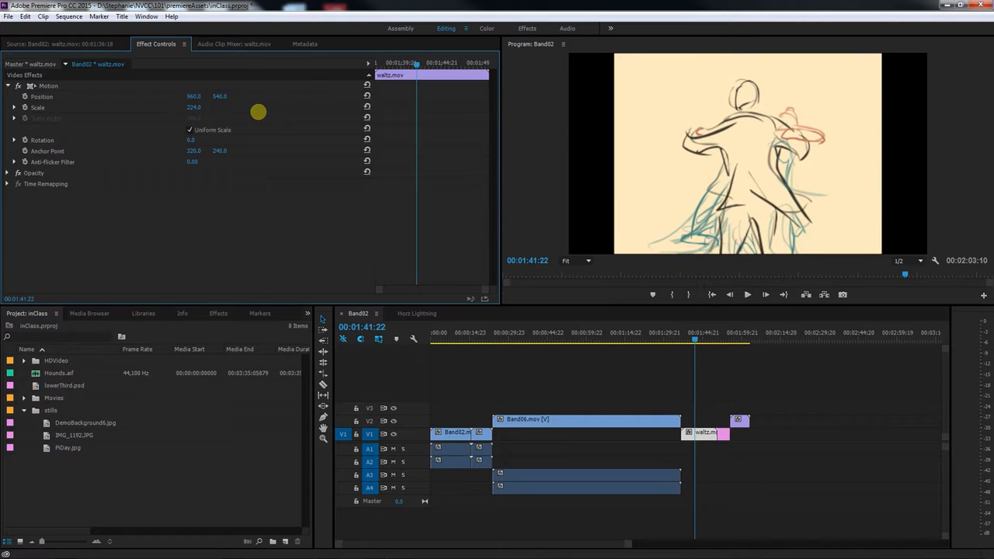
{"action": "left_click_drag", "start_coordinate": [258, 112], "coordinate": [259, 113]}
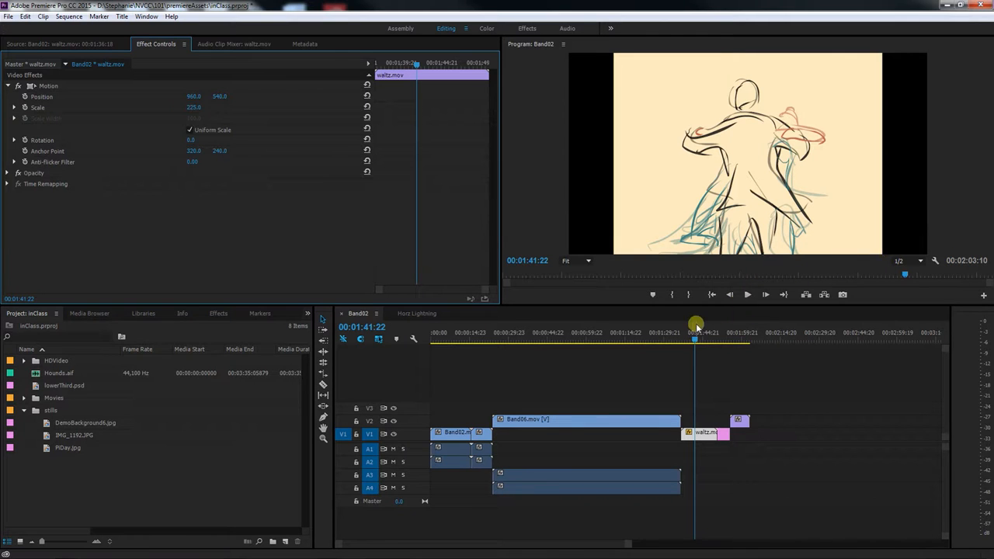
Step: Compare the Band06.mov frame at 00:01:33:07 with waltz.mov at 00:01:42:02, and open waltz.mov's horizontal Position value for editing
{"action": "left_click", "coordinate": [673, 340]}
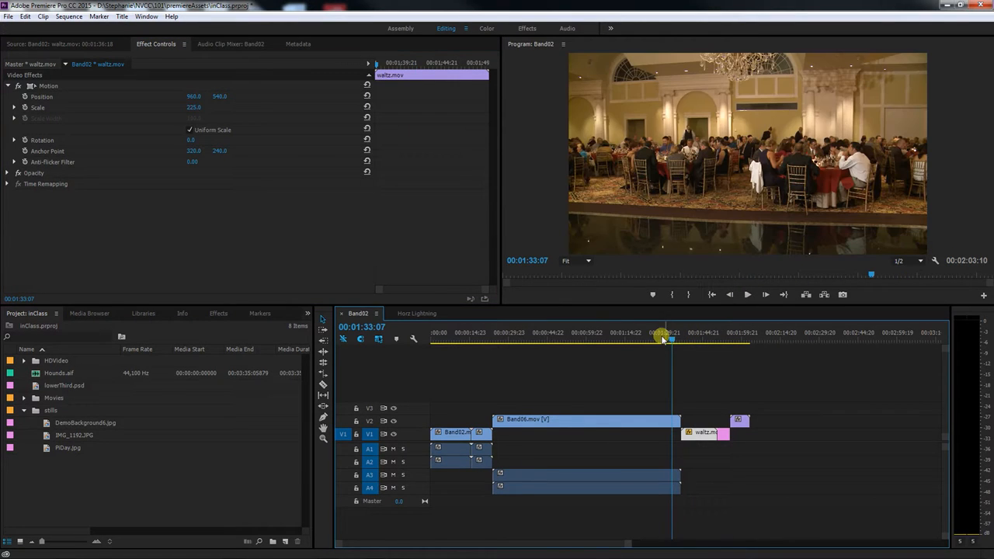
{"action": "left_click", "coordinate": [696, 340]}
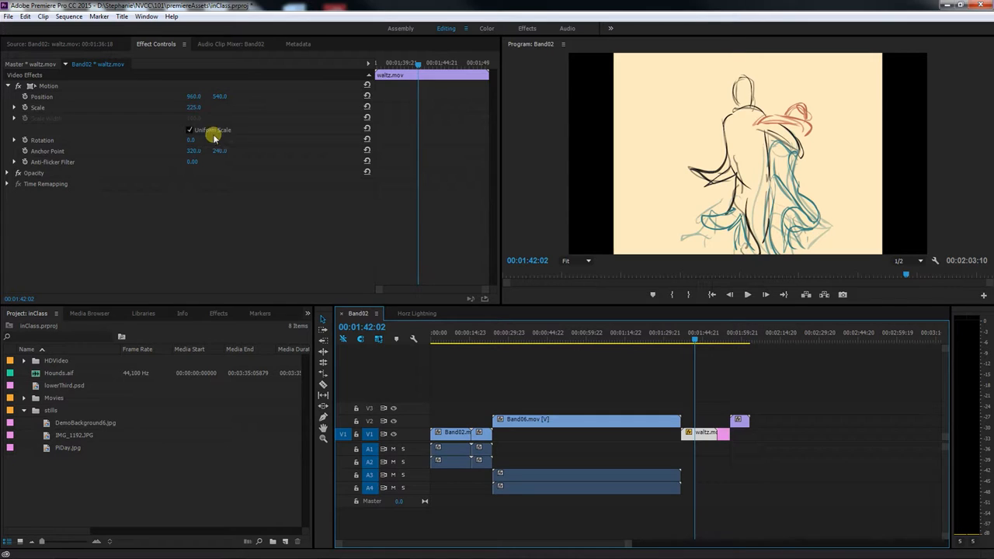
{"action": "left_click", "coordinate": [191, 95]}
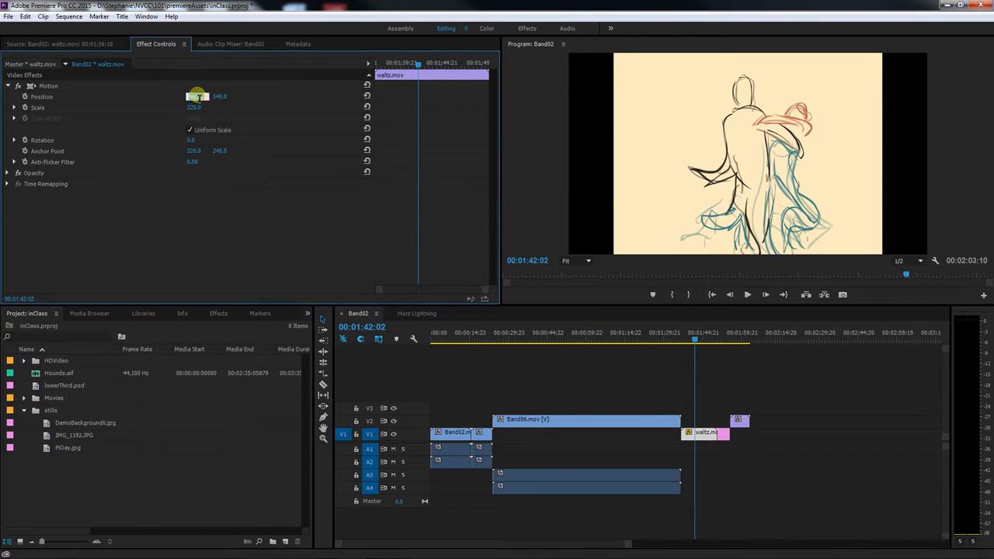
Step: Switch to the Horz Lightning sequence and preview its Band02.mov clip at 00:00:26:17
{"action": "left_click", "coordinate": [412, 314]}
{"action": "left_click", "coordinate": [437, 334]}
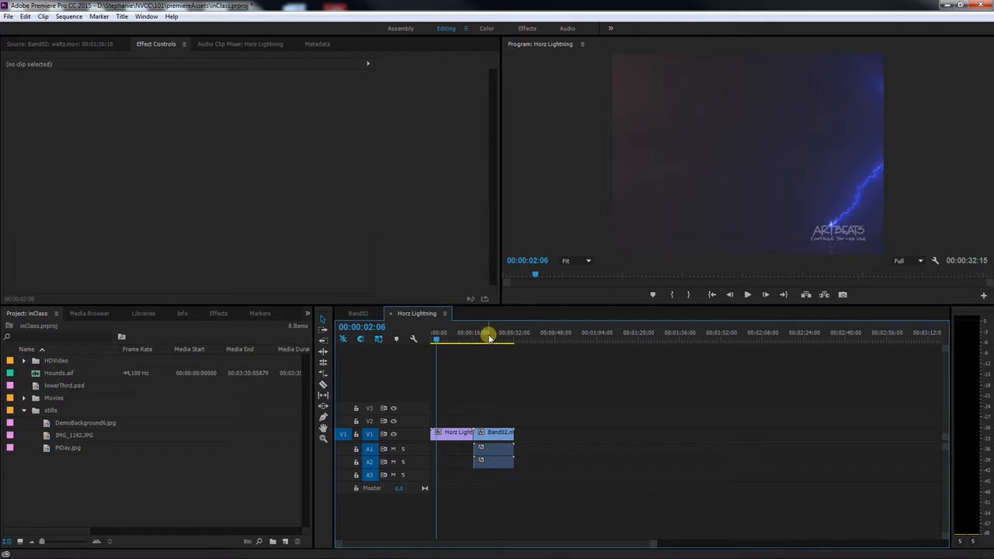
{"action": "left_click_drag", "start_coordinate": [489, 335], "coordinate": [501, 337]}
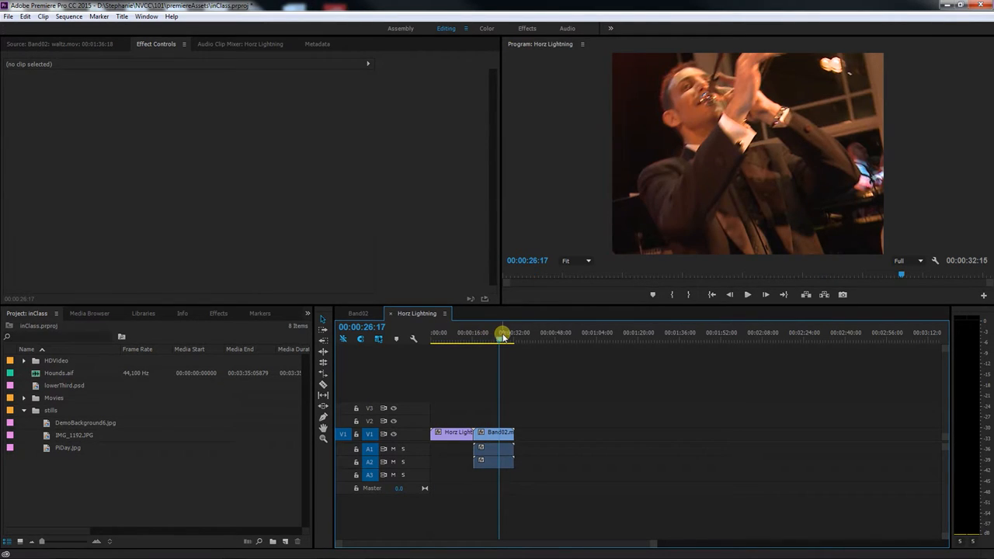
Step: Set the Motion Scale of the Band02.mov clip in Horz Lightning to 45 and its horizontal Position to 253
{"action": "double_click", "coordinate": [487, 440]}
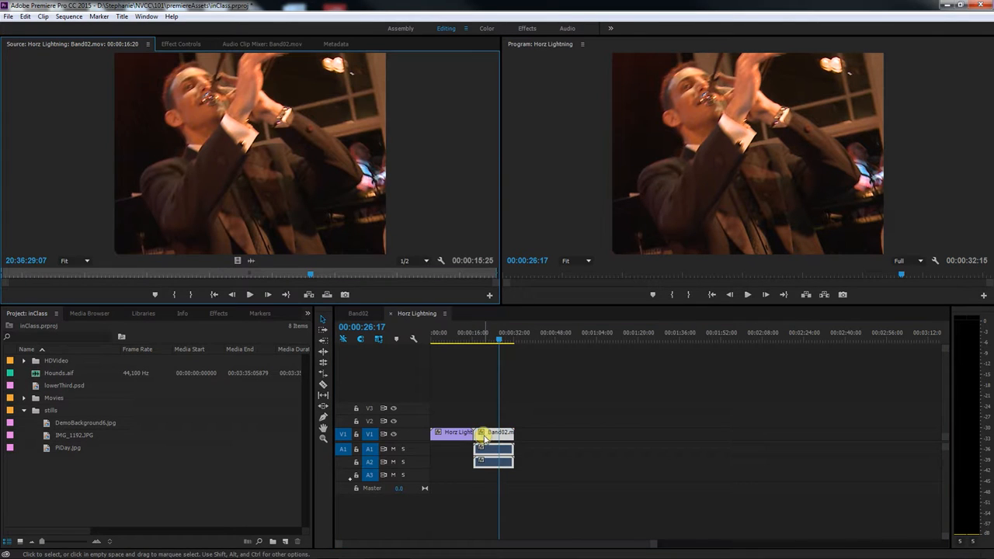
{"action": "left_click", "coordinate": [170, 43]}
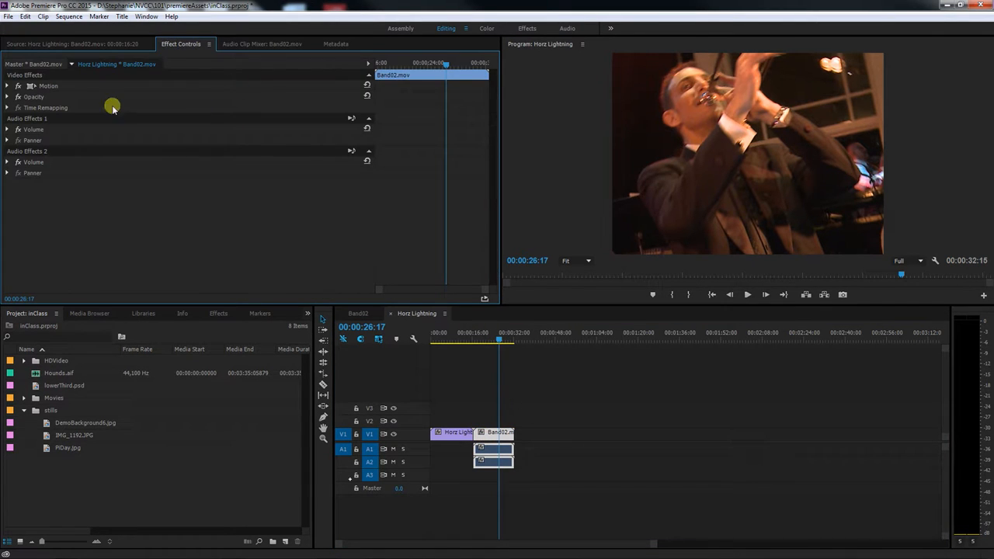
{"action": "left_click", "coordinate": [6, 86]}
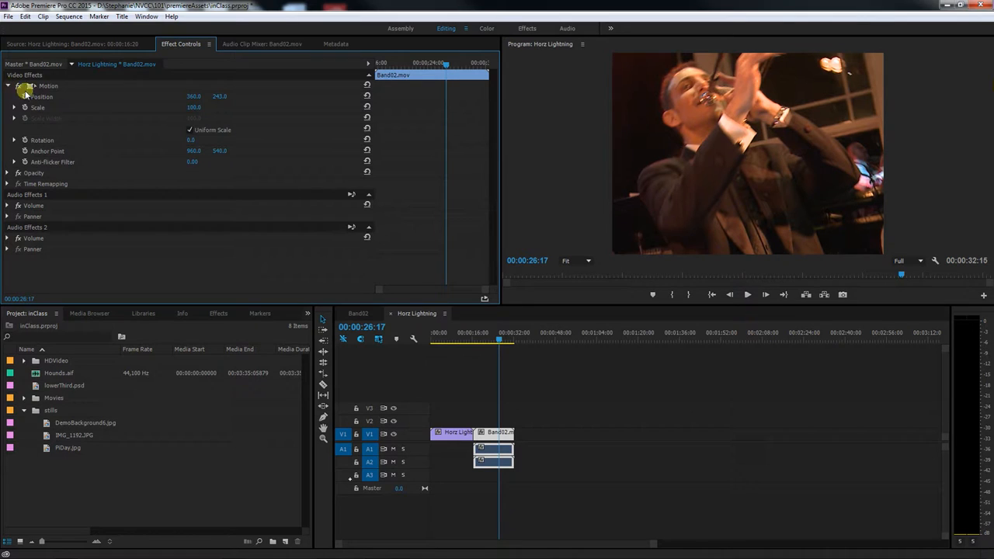
{"action": "mouse_move", "coordinate": [194, 108]}
{"action": "left_mouse_down"}
{"action": "mouse_move", "coordinate": [157, 106]}
{"action": "mouse_move", "coordinate": [201, 108]}
{"action": "left_mouse_up"}
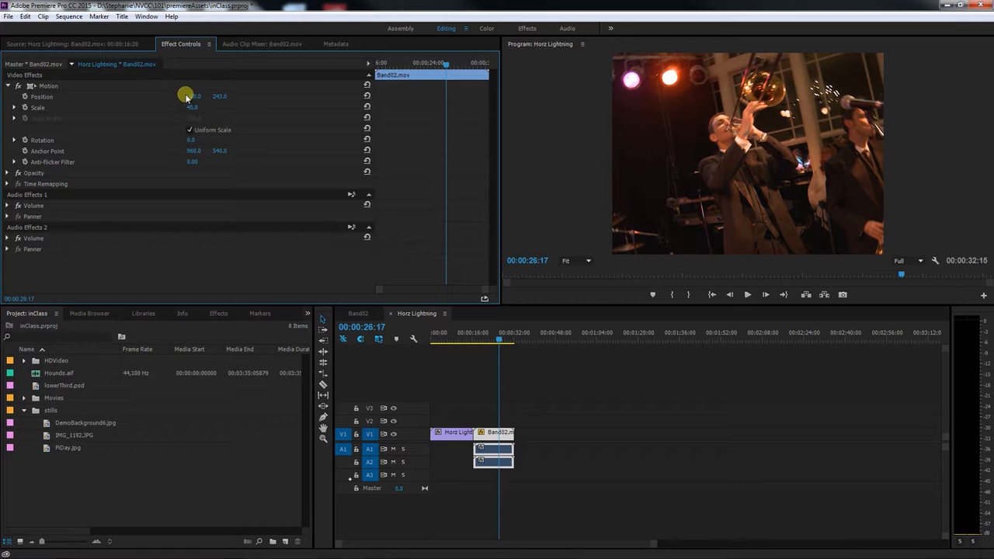
{"action": "mouse_move", "coordinate": [193, 96]}
{"action": "left_mouse_down"}
{"action": "mouse_move", "coordinate": [272, 101]}
{"action": "mouse_move", "coordinate": [111, 94]}
{"action": "mouse_move", "coordinate": [198, 99]}
{"action": "left_mouse_up"}
Step: Mute audio tracks A1 and A2 and preview the Band02.mov clip around 00:00:22:23 to 00:00:24:11
{"action": "left_click_drag", "start_coordinate": [502, 336], "coordinate": [493, 340]}
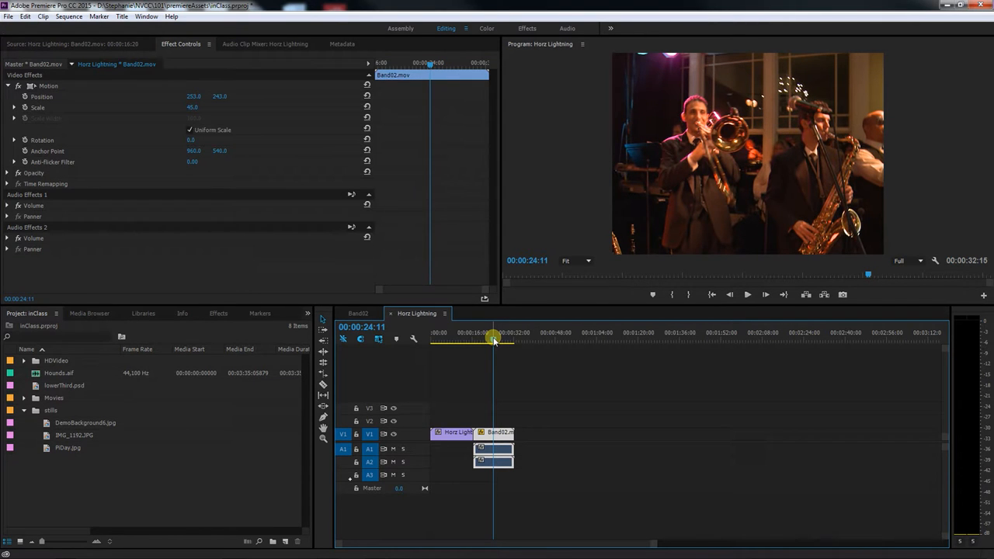
{"action": "left_click", "coordinate": [393, 449]}
{"action": "left_click", "coordinate": [393, 462]}
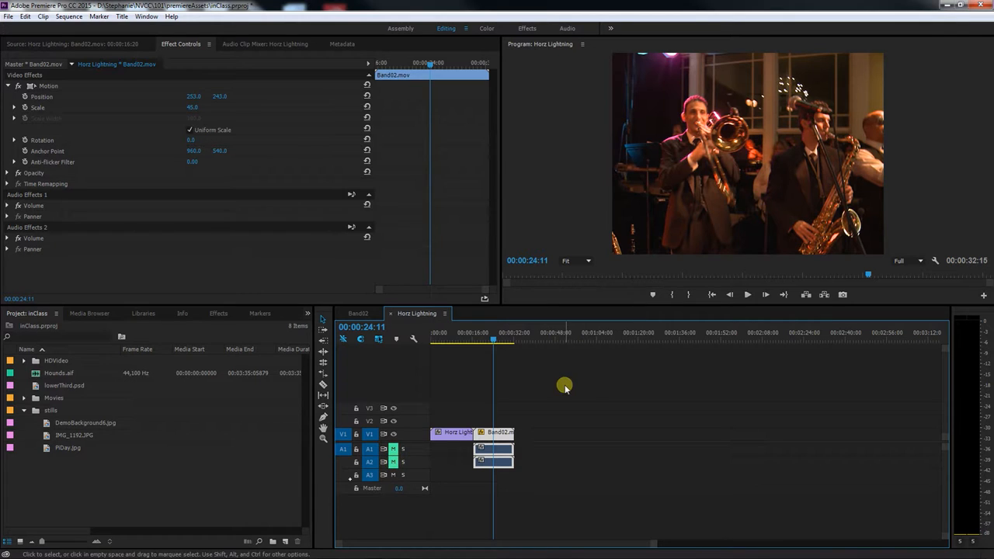
{"action": "left_click", "coordinate": [490, 339]}
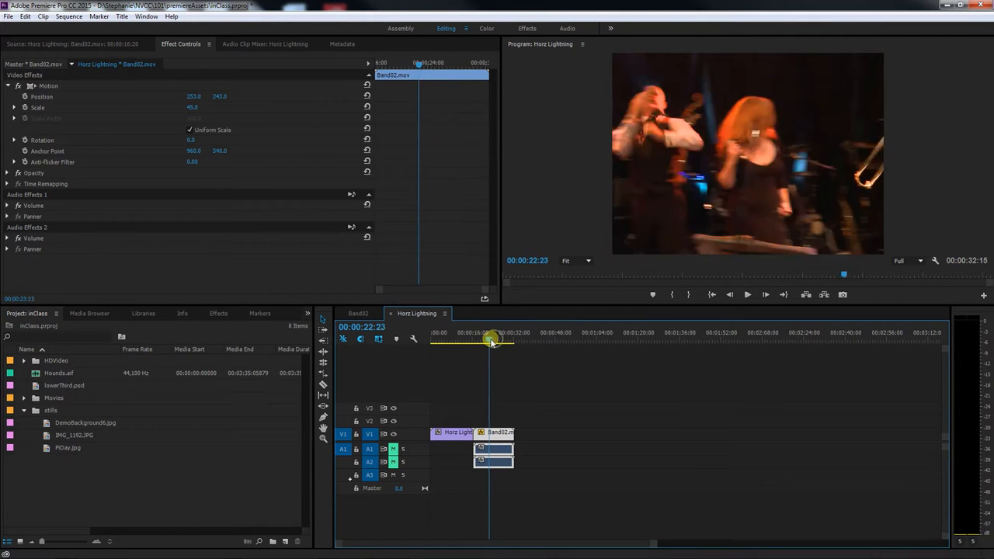
{"action": "left_click_drag", "start_coordinate": [489, 340], "coordinate": [496, 342]}
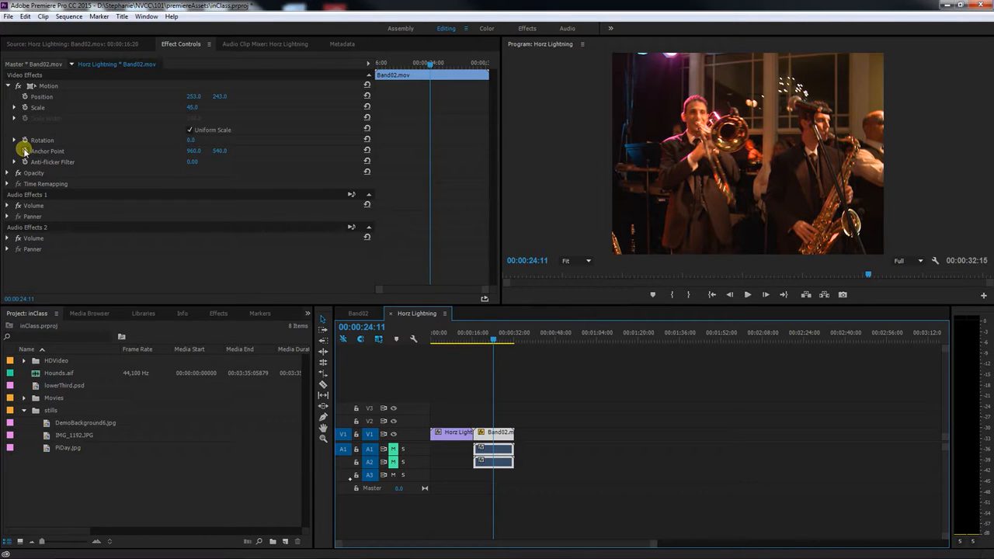
Step: Return to the Band02 sequence and preview the end of waltz.mov and the pi still at 00:01:52:12
{"action": "left_click", "coordinate": [358, 313]}
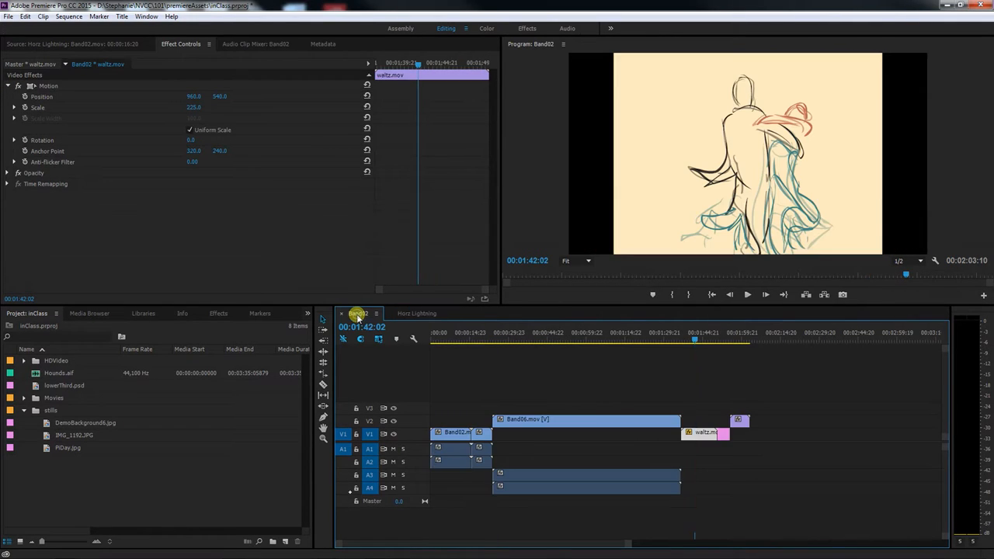
{"action": "left_click", "coordinate": [719, 333]}
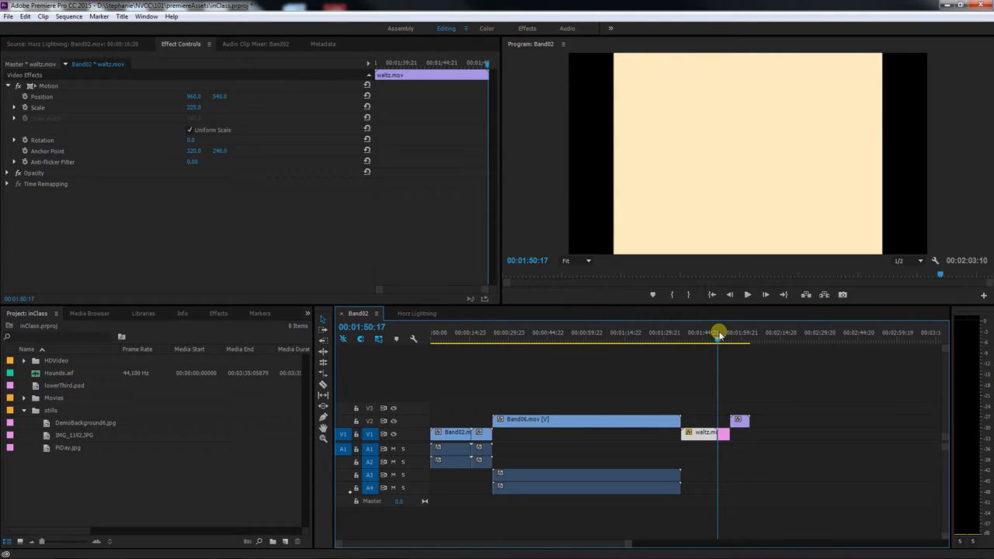
{"action": "left_click_drag", "start_coordinate": [735, 332], "coordinate": [722, 332]}
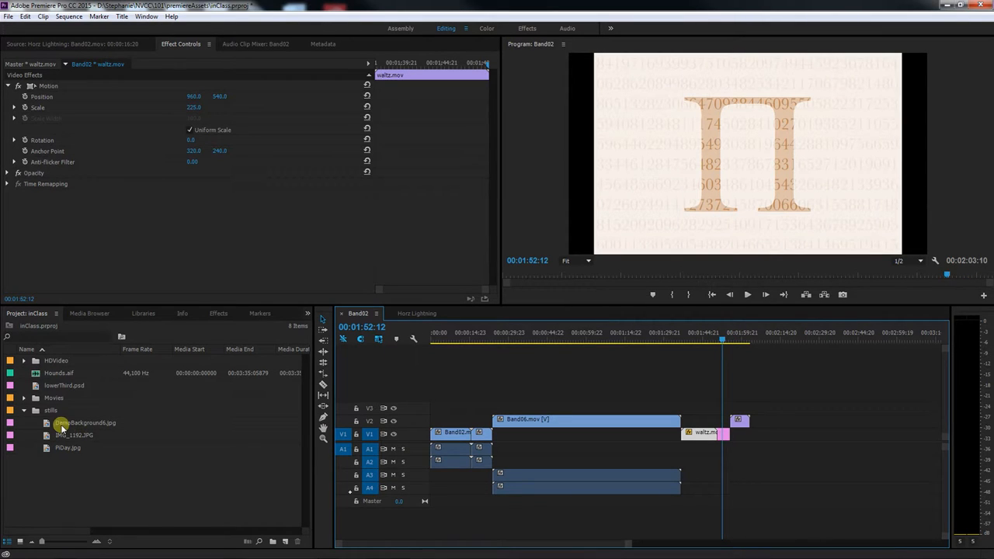
Step: Add IMG_1192.JPG from the stills bin after the last clip on track V2 and preview it at 00:02:05:07
{"action": "left_click_drag", "start_coordinate": [48, 438], "coordinate": [757, 423]}
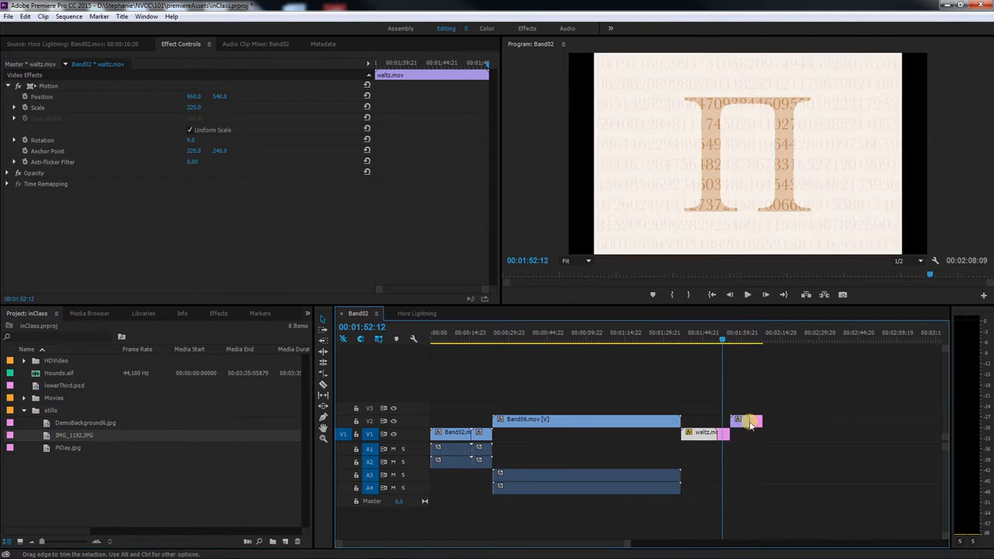
{"action": "left_click_drag", "start_coordinate": [750, 334], "coordinate": [755, 340]}
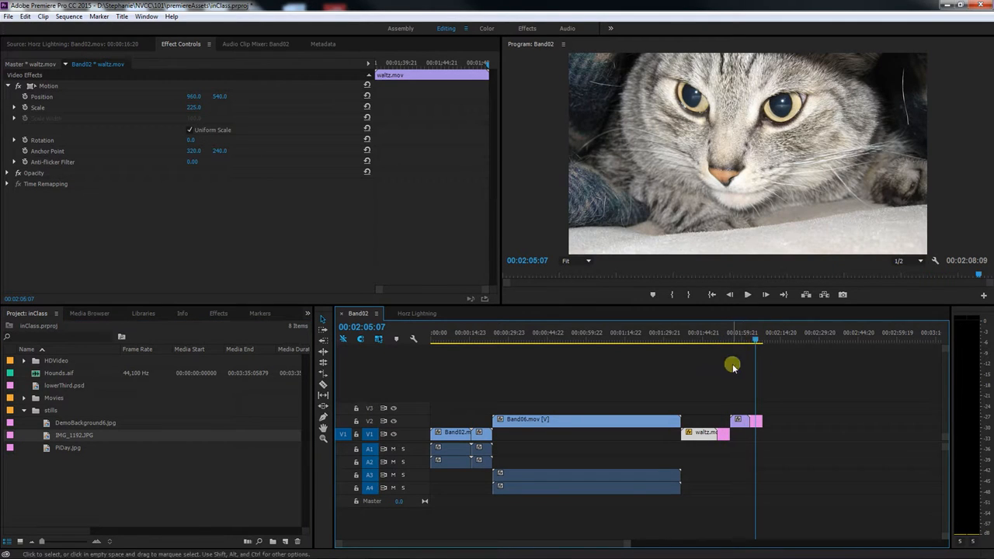
Step: Set the Motion Scale of the IMG_1192.JPG clip to 68 and its vertical Position to 560
{"action": "left_click", "coordinate": [756, 422]}
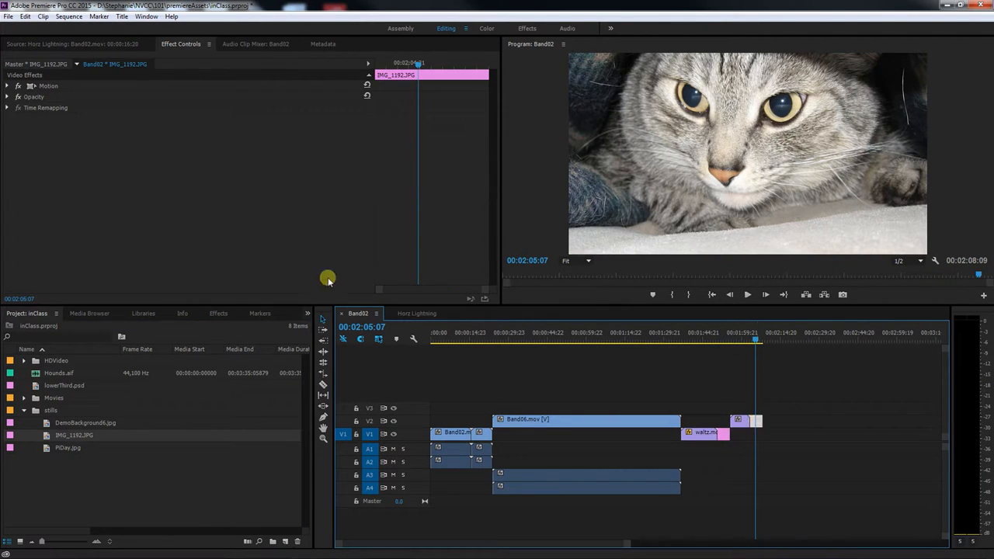
{"action": "left_click", "coordinate": [7, 86]}
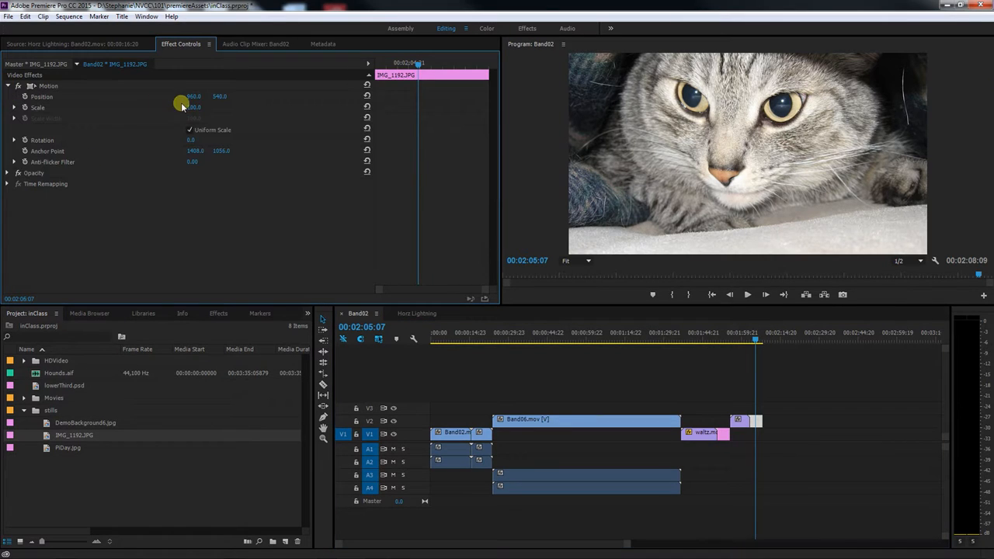
{"action": "mouse_move", "coordinate": [193, 106]}
{"action": "left_mouse_down"}
{"action": "mouse_move", "coordinate": [166, 105]}
{"action": "mouse_move", "coordinate": [202, 109]}
{"action": "left_mouse_up"}
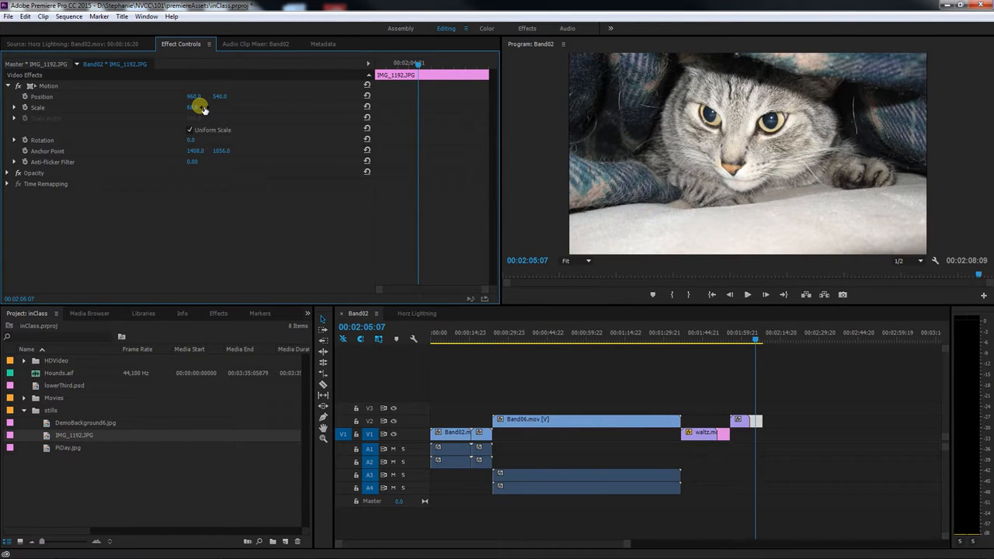
{"action": "mouse_move", "coordinate": [219, 96]}
{"action": "left_mouse_down"}
{"action": "mouse_move", "coordinate": [277, 101]}
{"action": "mouse_move", "coordinate": [167, 104]}
{"action": "mouse_move", "coordinate": [390, 118]}
{"action": "mouse_move", "coordinate": [257, 116]}
{"action": "mouse_move", "coordinate": [223, 96]}
{"action": "left_mouse_up"}
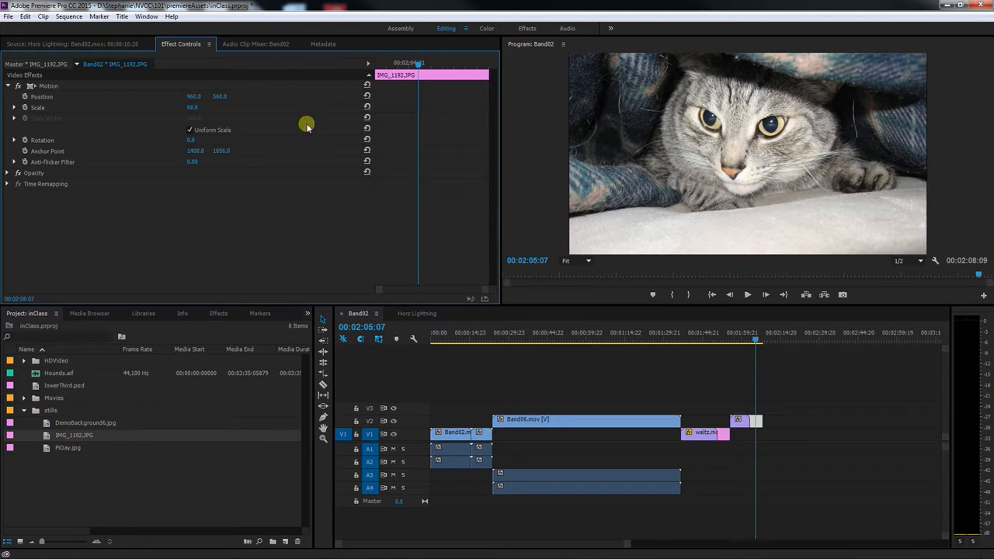
Step: Try a Scale of 53 on the IMG_1192.JPG clip and restore the Scale to 68
{"action": "left_click_drag", "start_coordinate": [198, 109], "coordinate": [178, 106]}
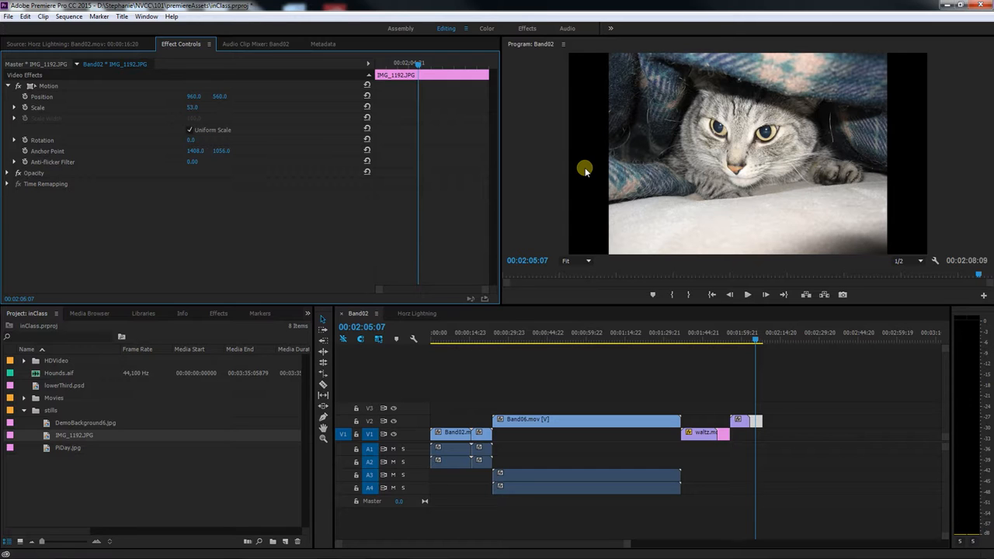
{"action": "left_click_drag", "start_coordinate": [190, 107], "coordinate": [202, 112]}
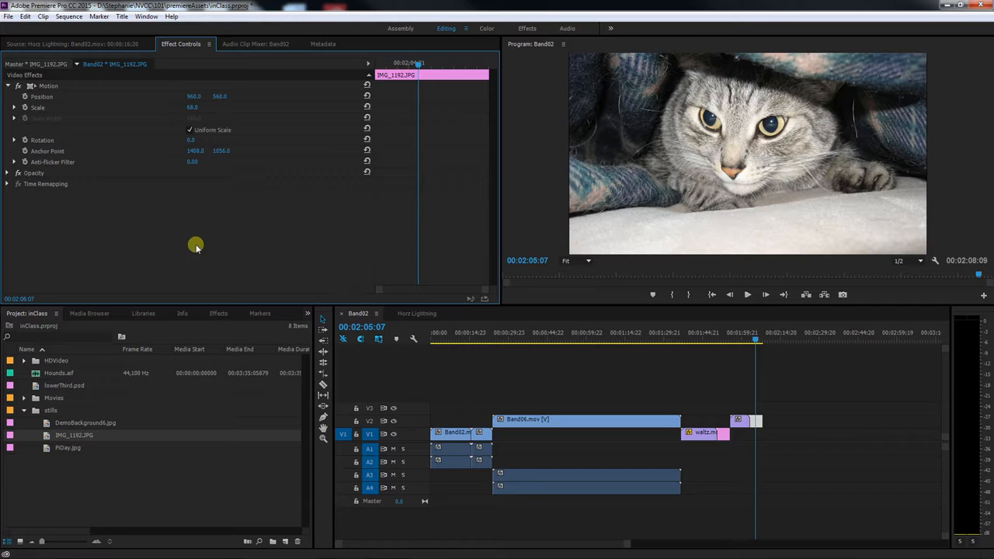
Step: Preview the Band02 sequence at 00:01:10:18 and collapse the stills bin in the project
{"action": "left_click_drag", "start_coordinate": [755, 340], "coordinate": [614, 349]}
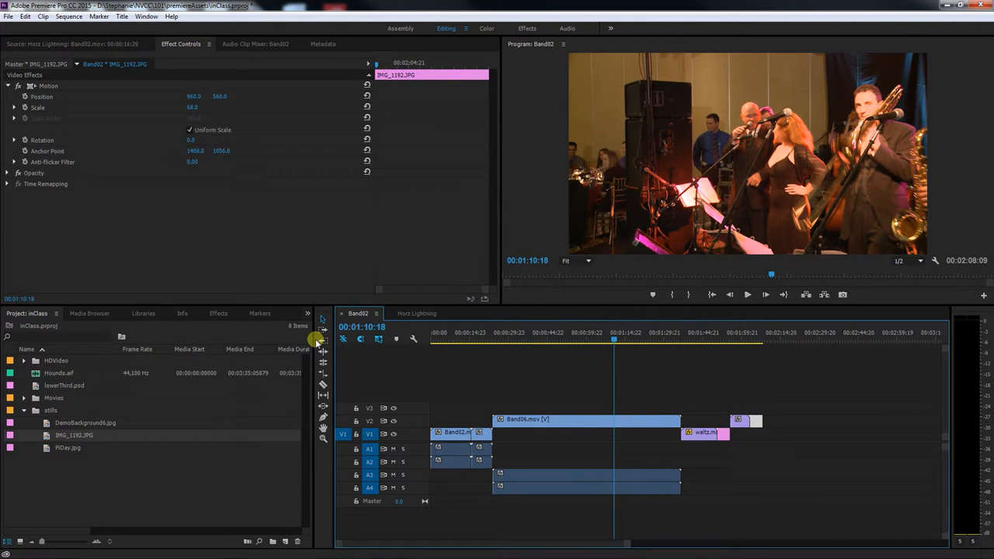
{"action": "left_click", "coordinate": [23, 410]}
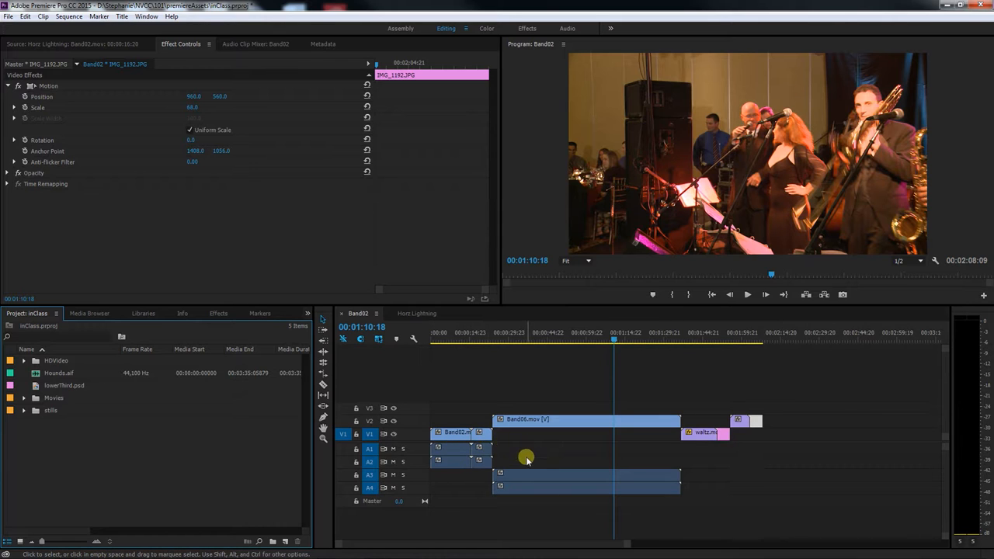
Step: Try to move the Band06.mov clip on track V2 slightly earlier so it overlaps the end of Band04.mov
{"action": "left_click_drag", "start_coordinate": [628, 542], "coordinate": [508, 544]}
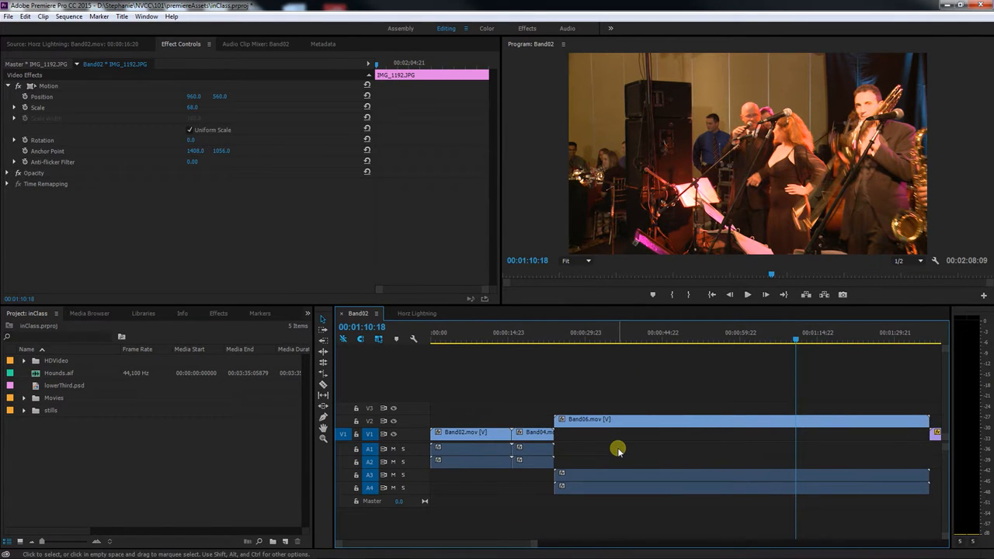
{"action": "left_click", "coordinate": [581, 421]}
{"action": "left_click_drag", "start_coordinate": [581, 421], "coordinate": [566, 439]}
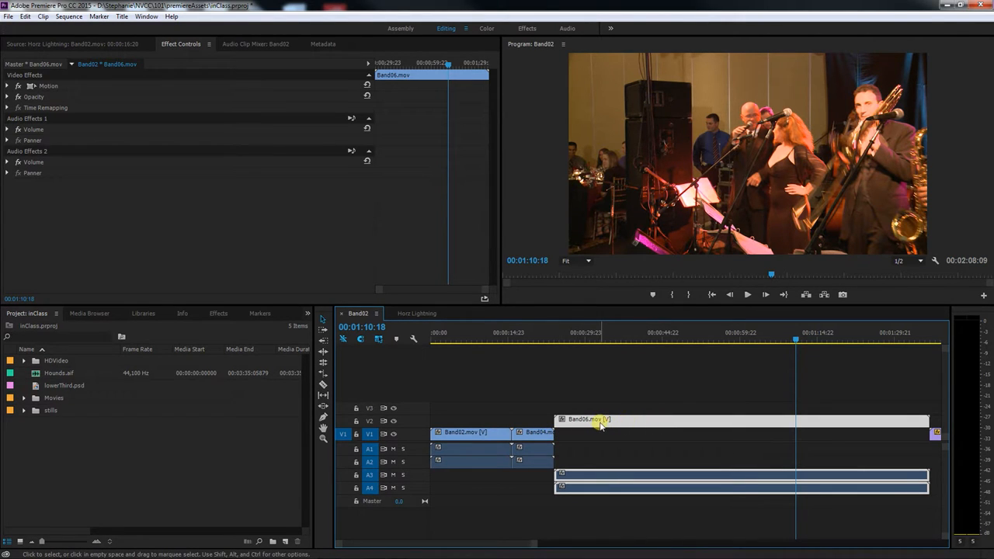
{"action": "left_click_drag", "start_coordinate": [600, 424], "coordinate": [594, 426]}
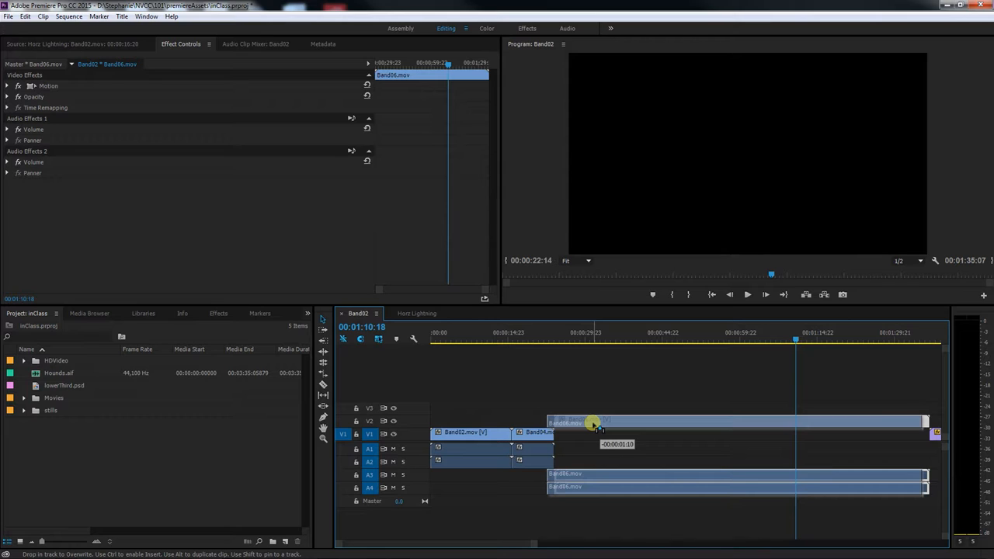
{"action": "left_click_drag", "start_coordinate": [594, 424], "coordinate": [596, 426]}
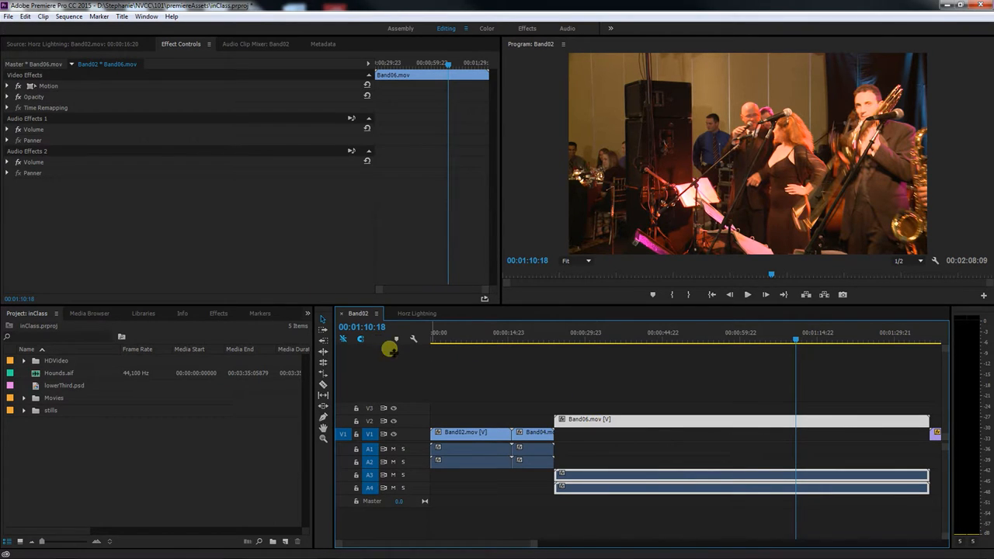
Step: Turn off timeline snapping and move the Band06.mov clip on V2 slightly earlier so it overlaps the end of Band04.mov
{"action": "left_click", "coordinate": [24, 16]}
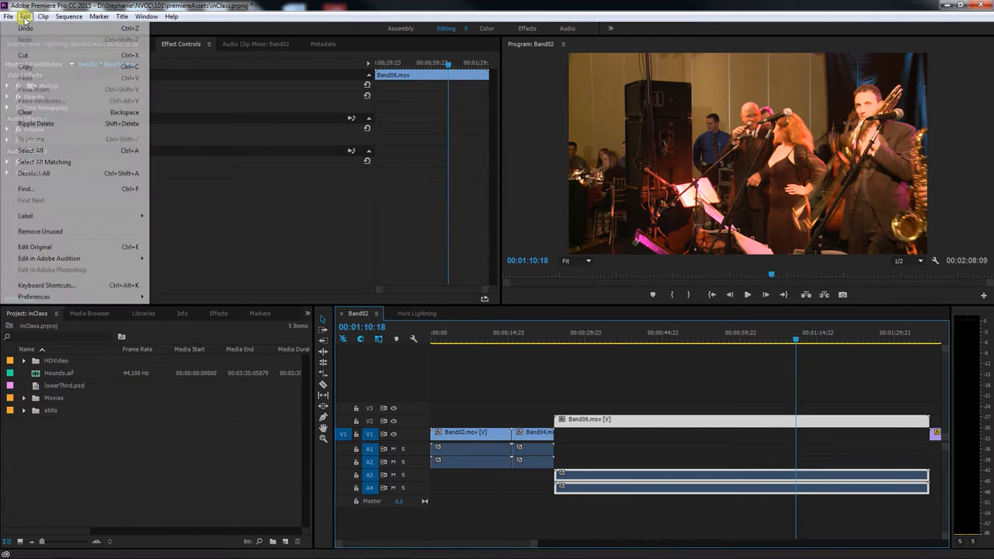
{"action": "mouse_move", "coordinate": [43, 21]}
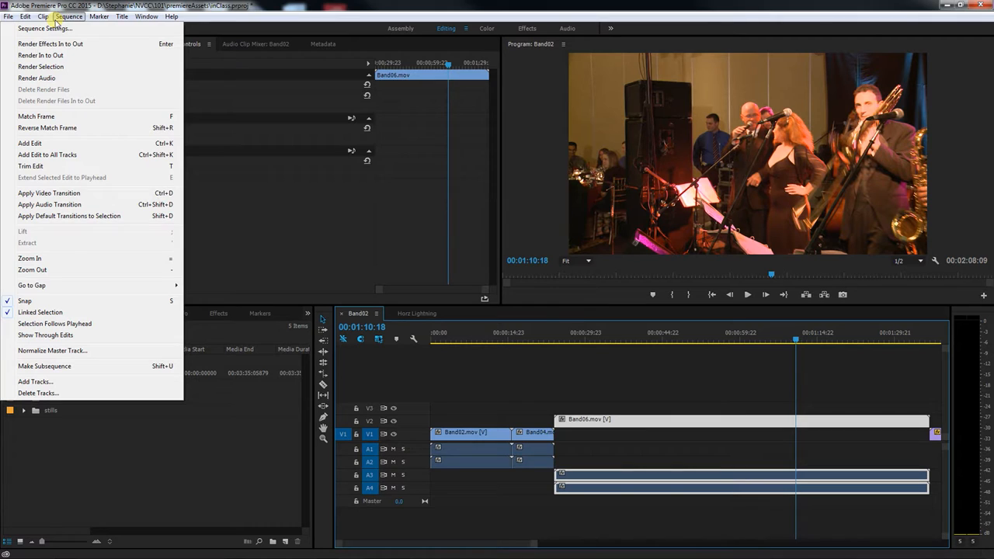
{"action": "left_click", "coordinate": [81, 302]}
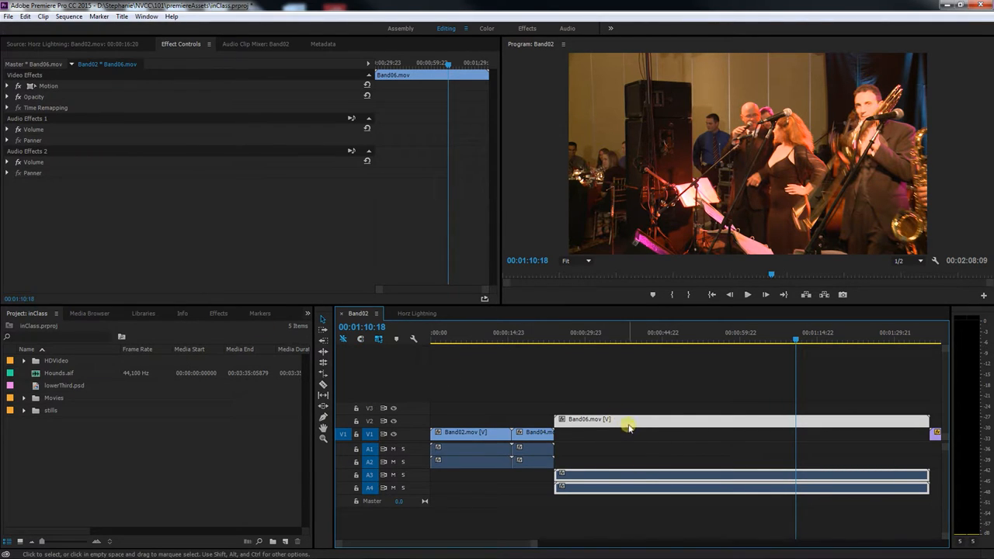
{"action": "left_click_drag", "start_coordinate": [624, 424], "coordinate": [620, 424]}
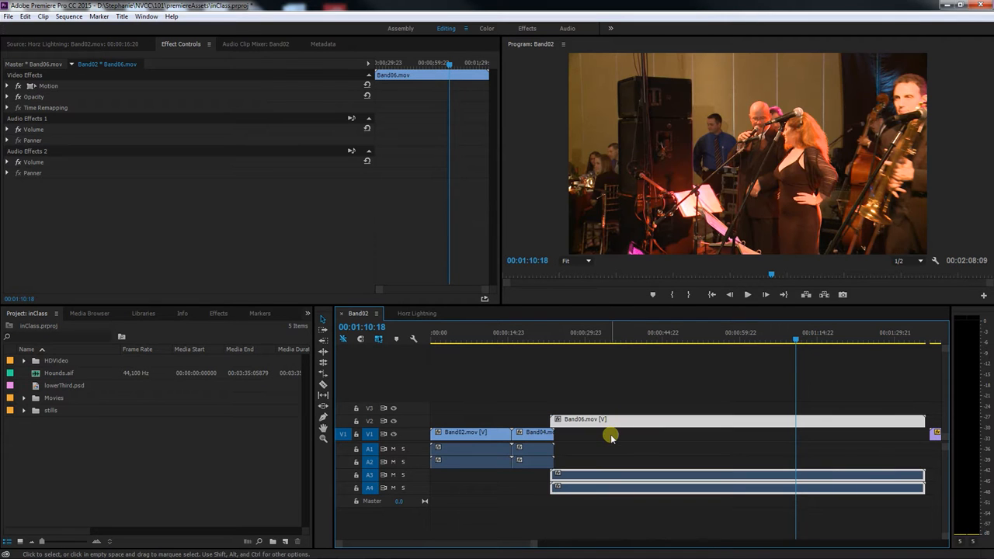
Step: Preview the overlap of Band04.mov and Band06.mov, scrubbing from the start of Band06.mov to 00:00:27:02
{"action": "left_click_drag", "start_coordinate": [534, 544], "coordinate": [530, 543]}
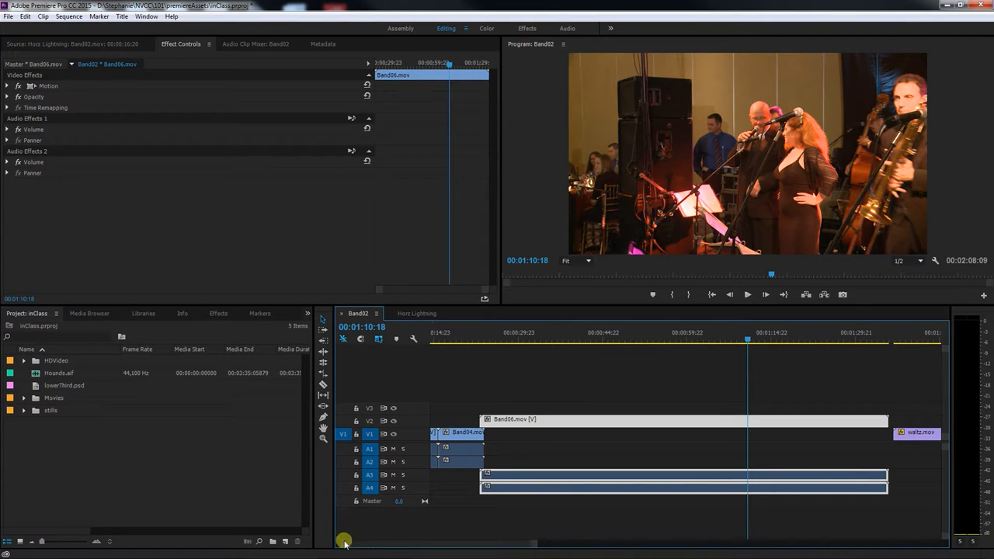
{"action": "left_click_drag", "start_coordinate": [346, 543], "coordinate": [352, 542]}
{"action": "left_click_drag", "start_coordinate": [529, 541], "coordinate": [515, 542]}
{"action": "left_click_drag", "start_coordinate": [506, 326], "coordinate": [457, 329]}
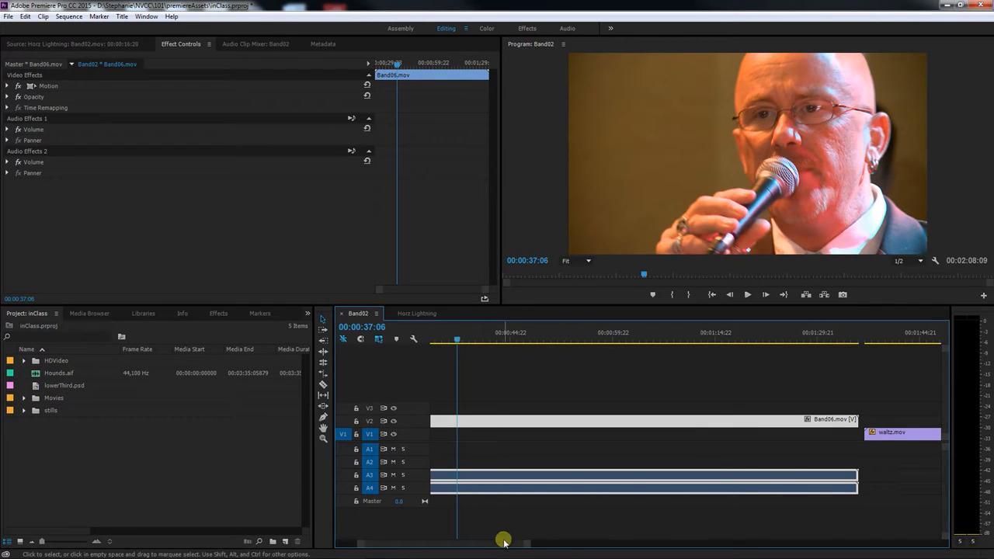
{"action": "scroll", "coordinate": [497, 539], "scroll_direction": "up", "scroll_amount": 5}
{"action": "left_click", "coordinate": [559, 332]}
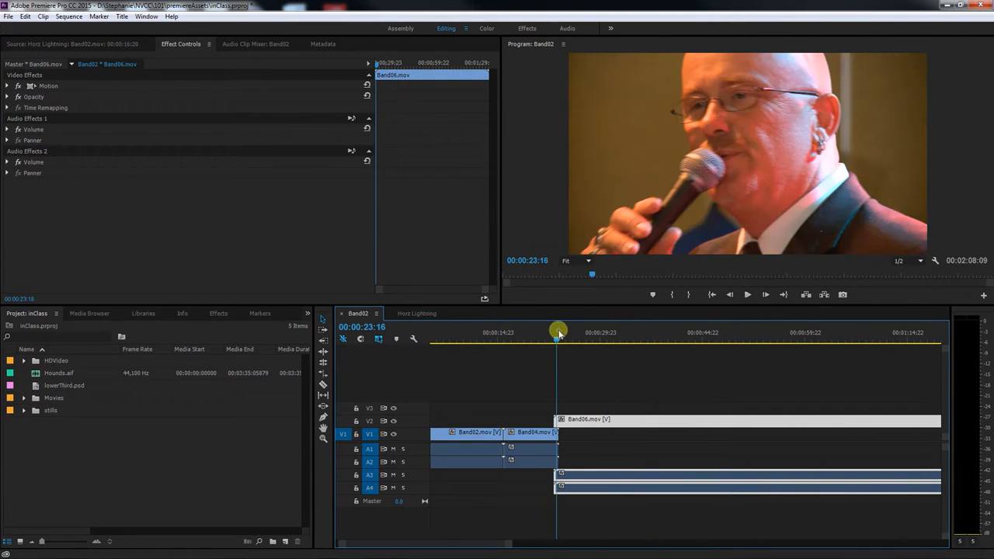
{"action": "left_click_drag", "start_coordinate": [557, 337], "coordinate": [582, 342]}
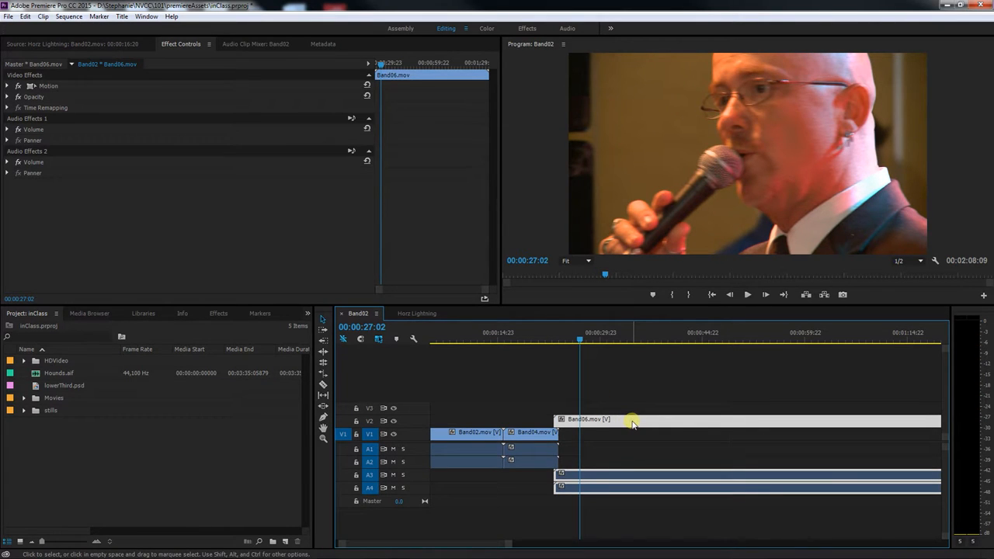
Step: Nudge the Band06.mov clip on V2 slightly earlier so it starts at 00:00:23:04, and deselect it
{"action": "left_click_drag", "start_coordinate": [632, 423], "coordinate": [644, 425]}
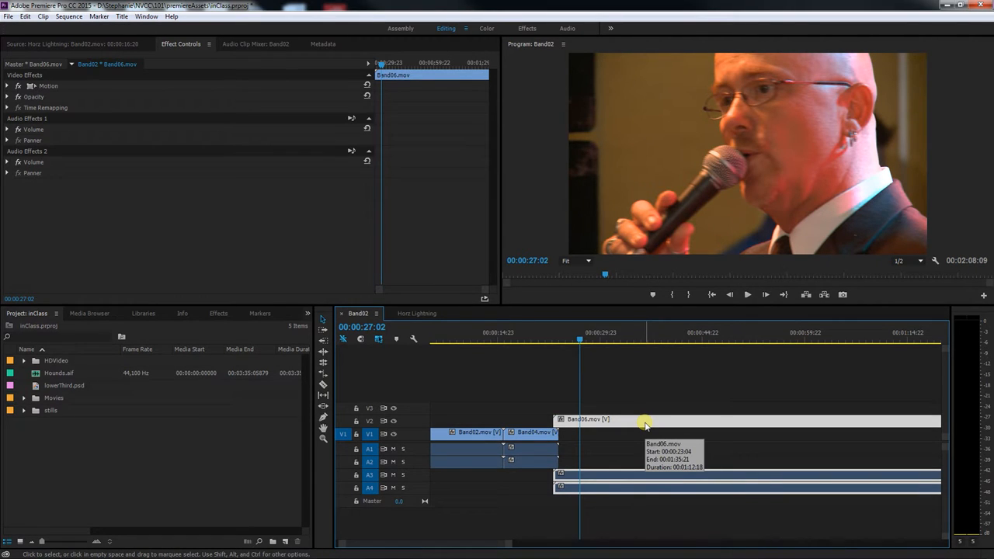
{"action": "left_click", "coordinate": [478, 383]}
{"action": "key", "text": "ctrl+s"}
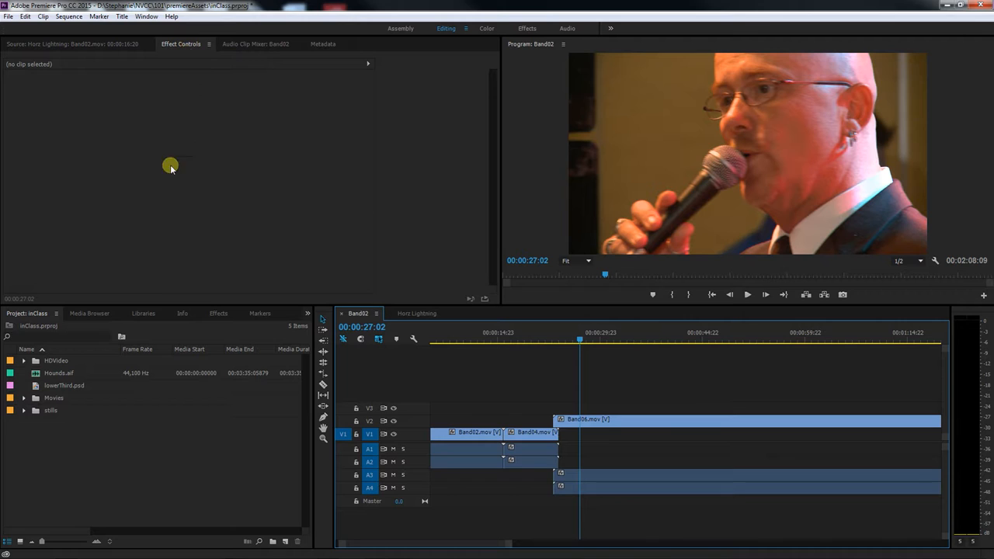
Step: Apply the Cross Dissolve video transition to the start of the Band06.mov clip on V2
{"action": "left_click", "coordinate": [216, 314]}
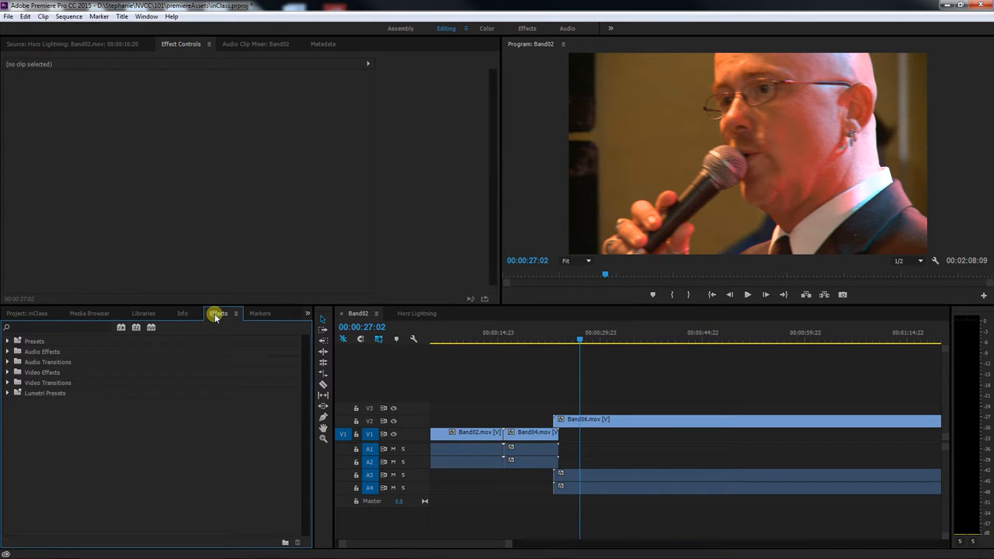
{"action": "left_click", "coordinate": [8, 382]}
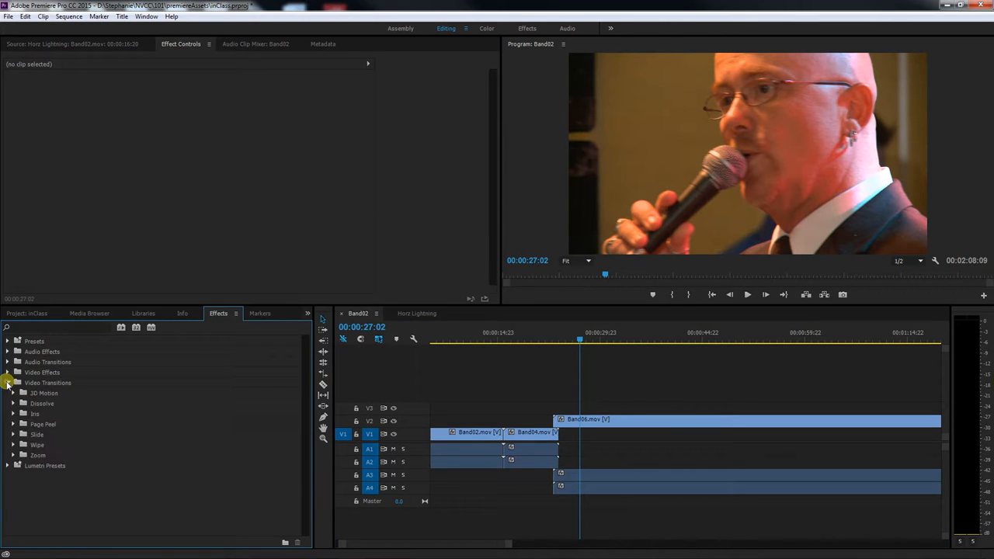
{"action": "left_click", "coordinate": [12, 404]}
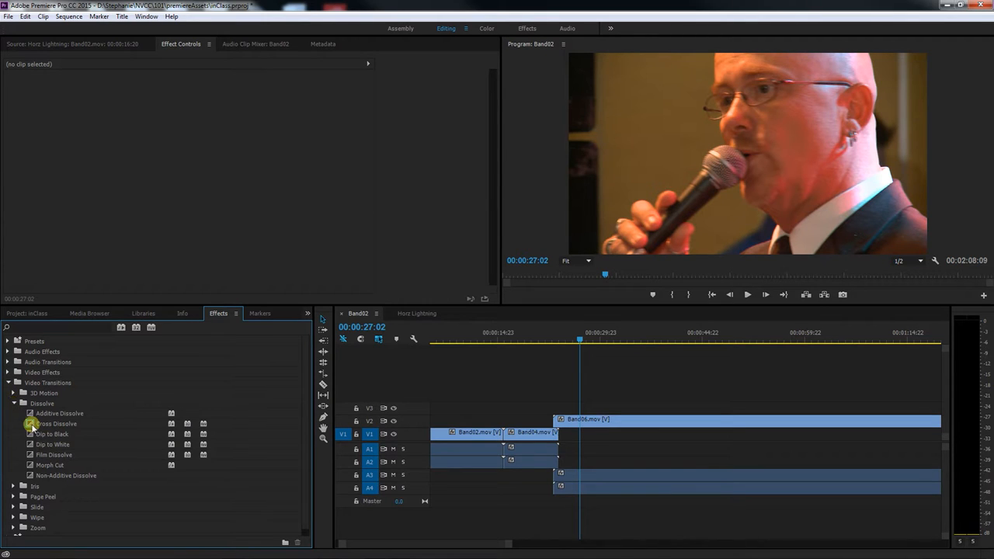
{"action": "left_click_drag", "start_coordinate": [31, 424], "coordinate": [557, 421]}
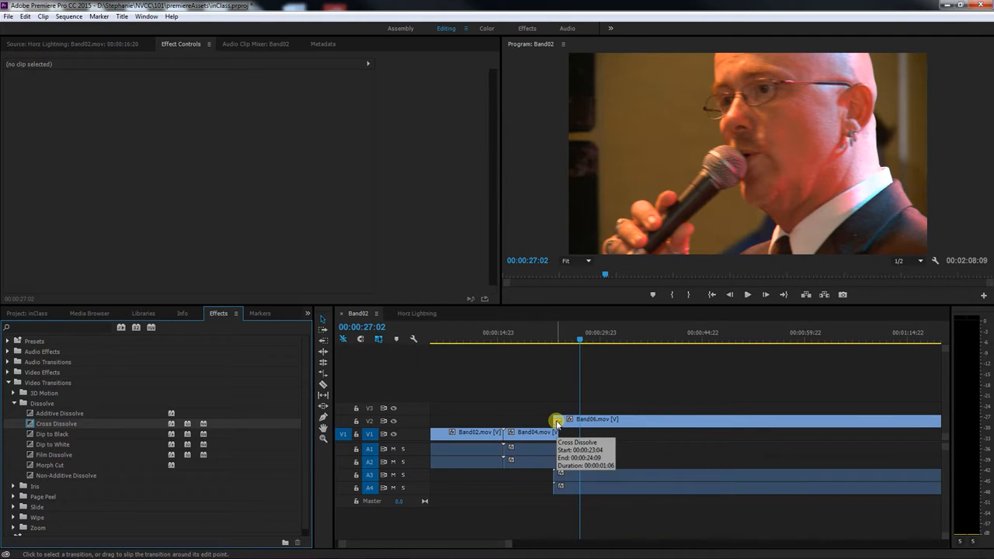
Step: Set the duration of the Cross Dissolve at the start of Band06.mov to 00:00:00:20
{"action": "left_click", "coordinate": [558, 422]}
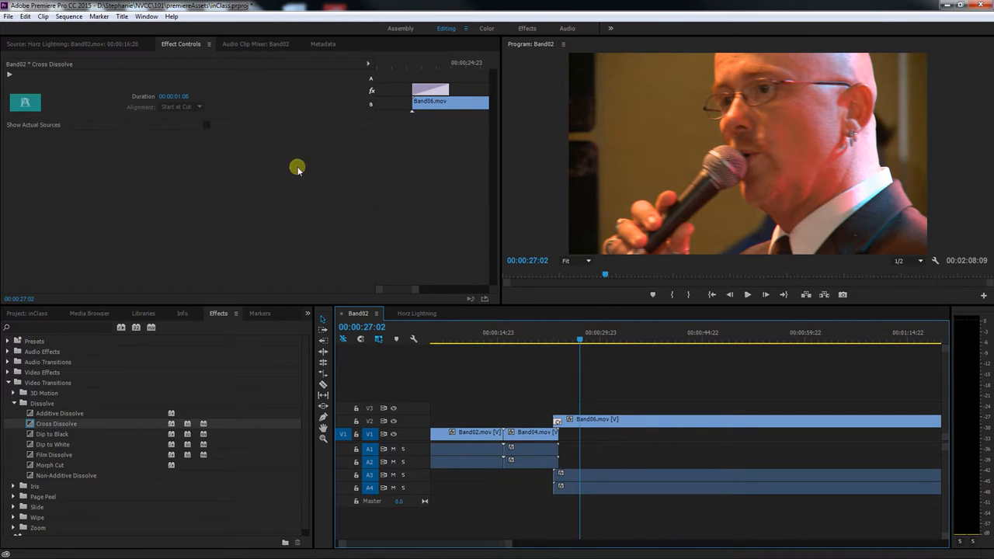
{"action": "left_click", "coordinate": [178, 96]}
{"action": "left_click_drag", "start_coordinate": [175, 95], "coordinate": [160, 94]}
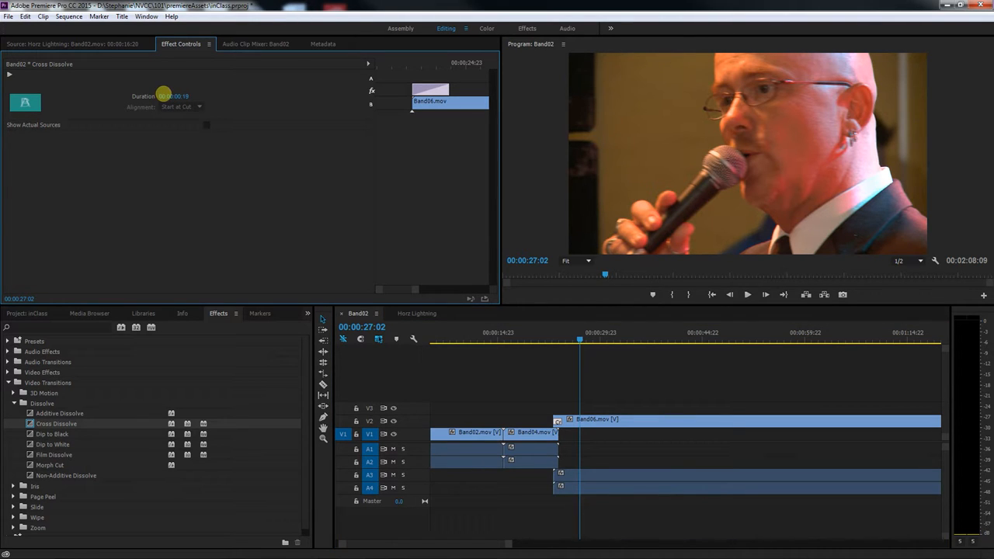
{"action": "left_click_drag", "start_coordinate": [164, 94], "coordinate": [165, 95]}
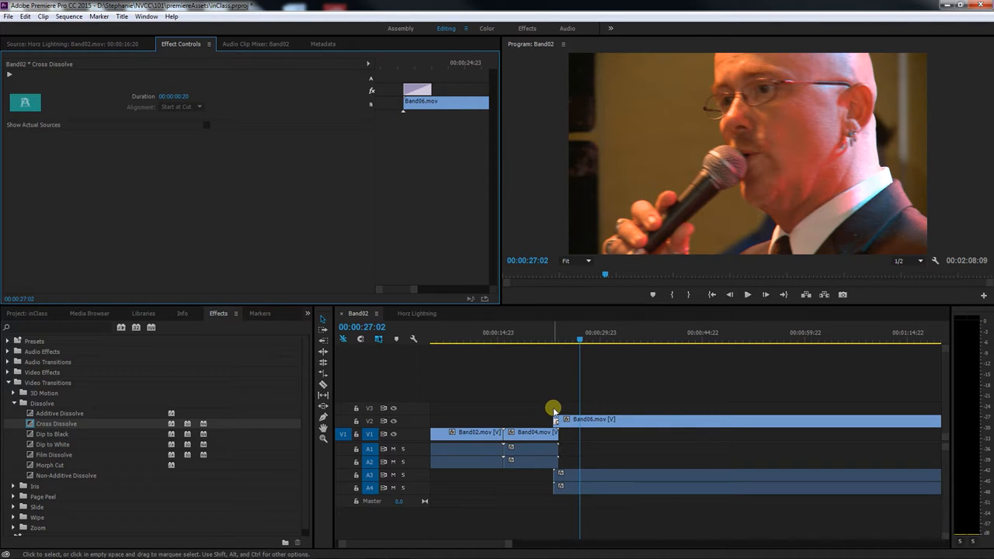
{"action": "left_click_drag", "start_coordinate": [438, 93], "coordinate": [433, 94]}
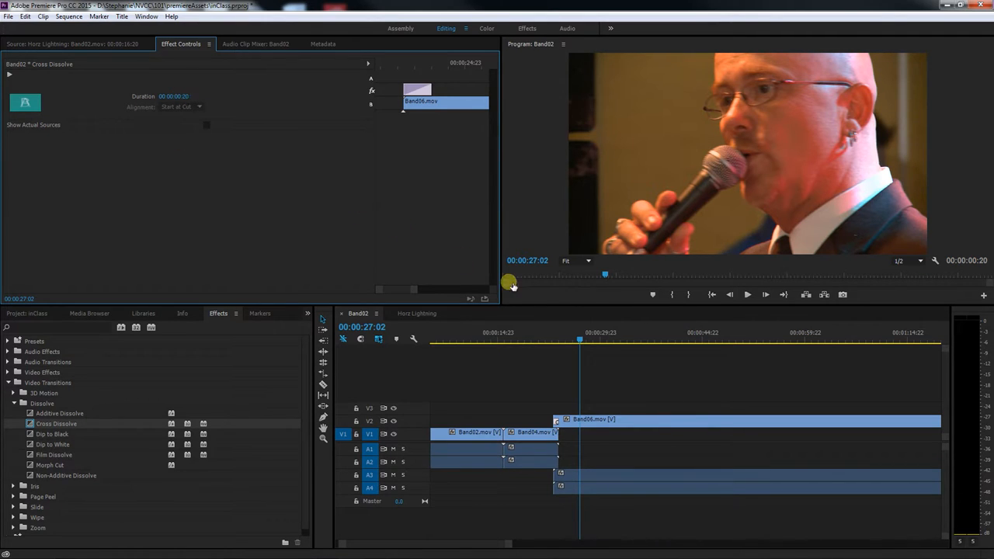
Step: Preview the Cross Dissolve into Band06.mov and mute audio tracks A1 through A4
{"action": "left_click", "coordinate": [551, 334]}
{"action": "key", "text": "space"}
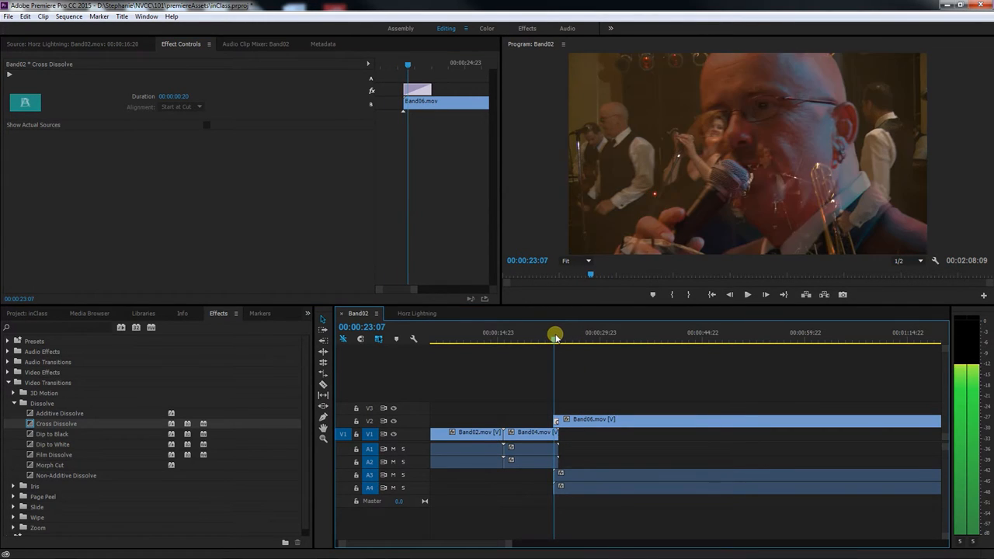
{"action": "left_click_drag", "start_coordinate": [555, 336], "coordinate": [556, 337]}
{"action": "left_click_drag", "start_coordinate": [393, 448], "coordinate": [394, 488]}
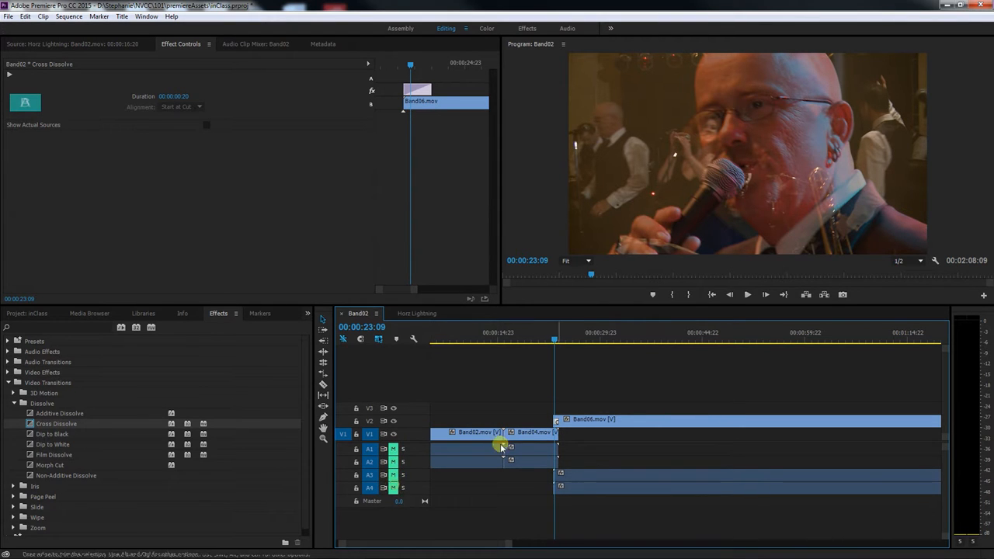
{"action": "mouse_move", "coordinate": [558, 336]}
{"action": "left_mouse_down"}
{"action": "mouse_move", "coordinate": [539, 336]}
{"action": "mouse_move", "coordinate": [561, 337]}
{"action": "left_mouse_up"}
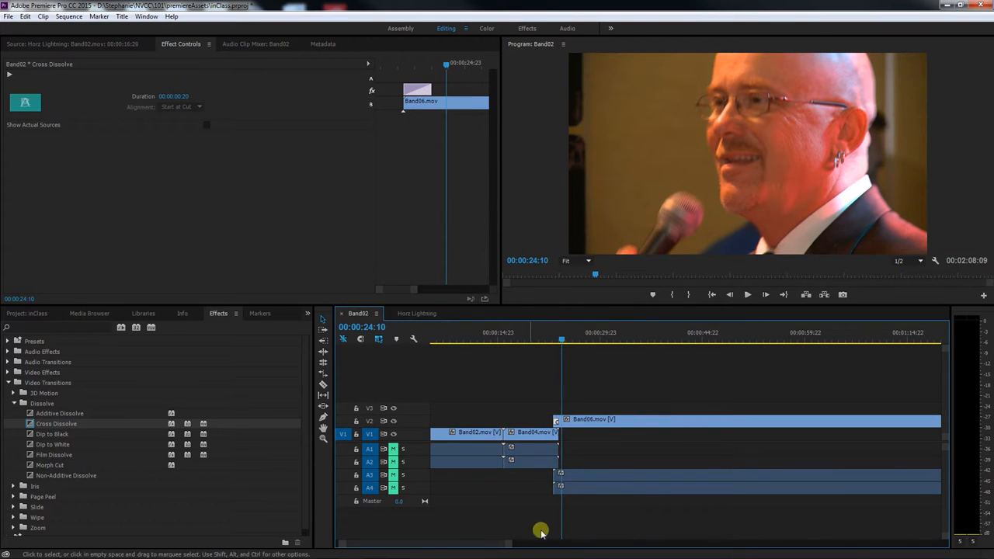
Step: Trim the end of the Band06.mov clip on V2 back to about 00:01:15
{"action": "left_click_drag", "start_coordinate": [479, 541], "coordinate": [518, 545]}
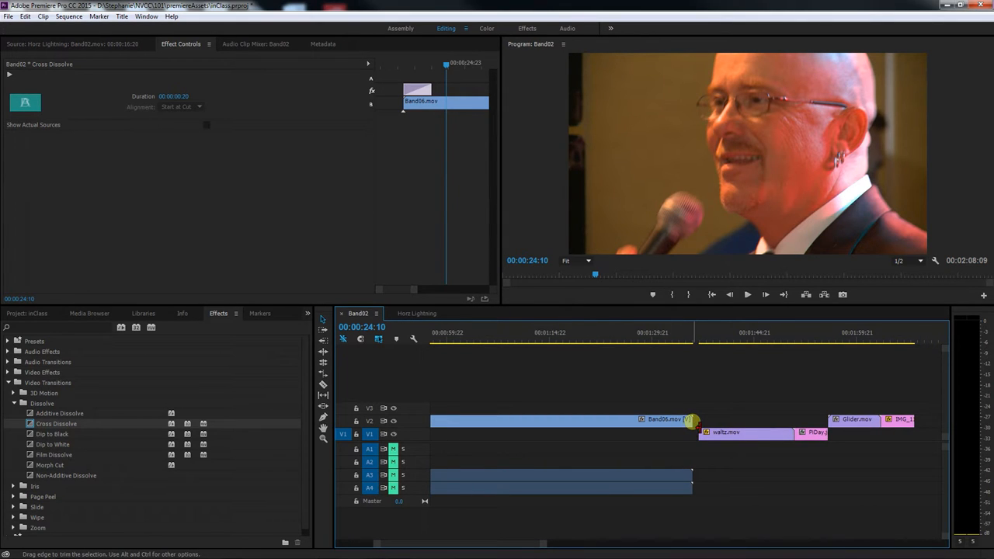
{"action": "left_click_drag", "start_coordinate": [691, 419], "coordinate": [661, 419]}
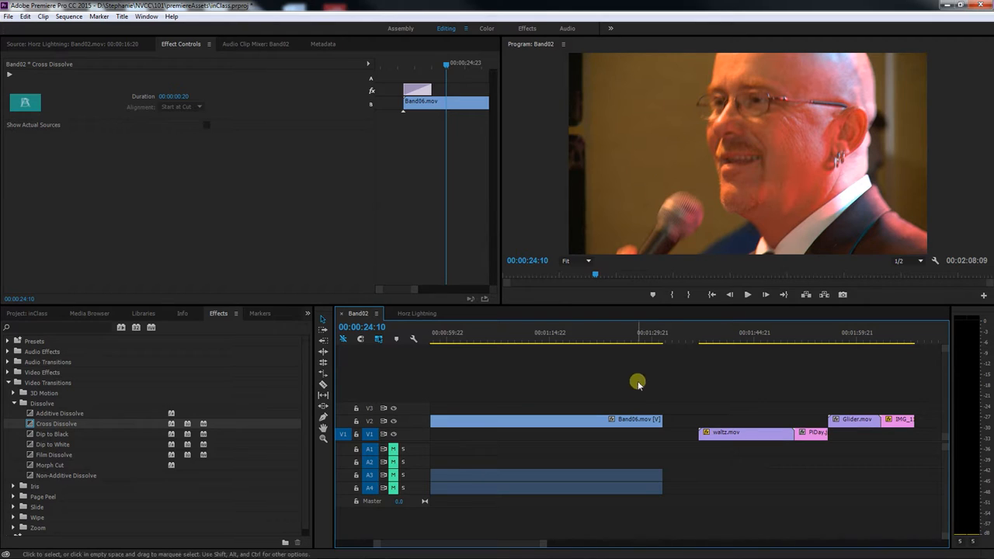
{"action": "left_click_drag", "start_coordinate": [659, 421], "coordinate": [551, 433]}
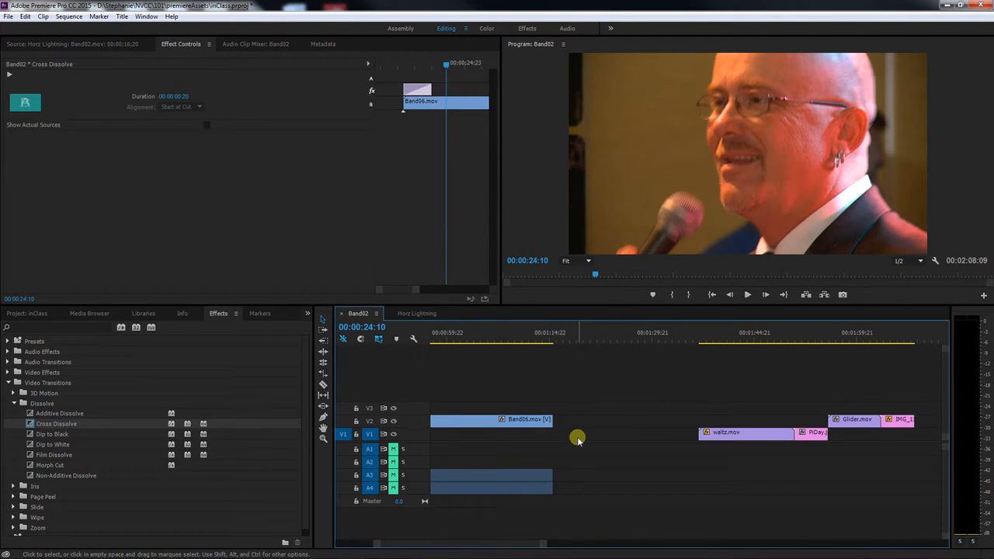
Step: Split the Band06.mov clip with the Razor tool at about 00:00:45 and about 00:00:58
{"action": "left_click_drag", "start_coordinate": [516, 543], "coordinate": [494, 541]}
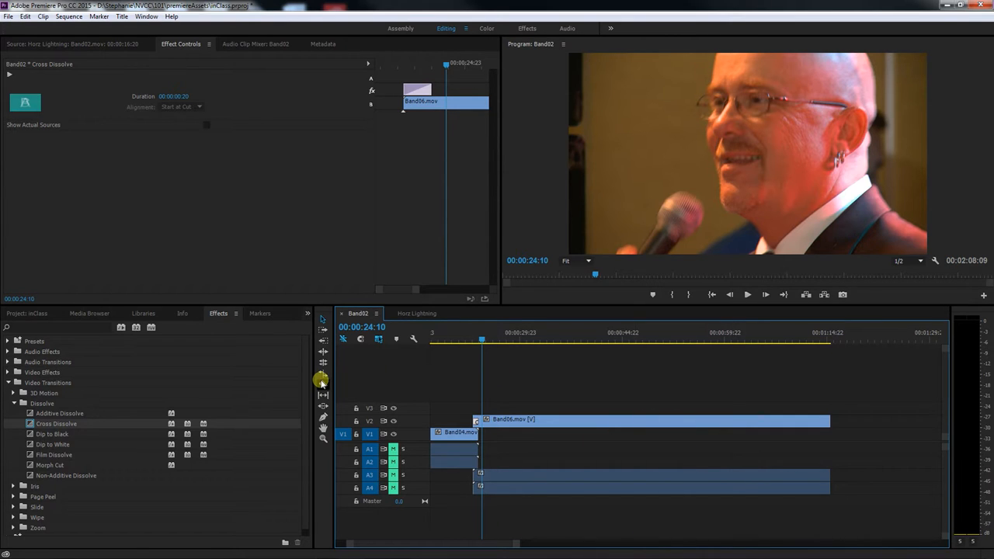
{"action": "left_click", "coordinate": [322, 382]}
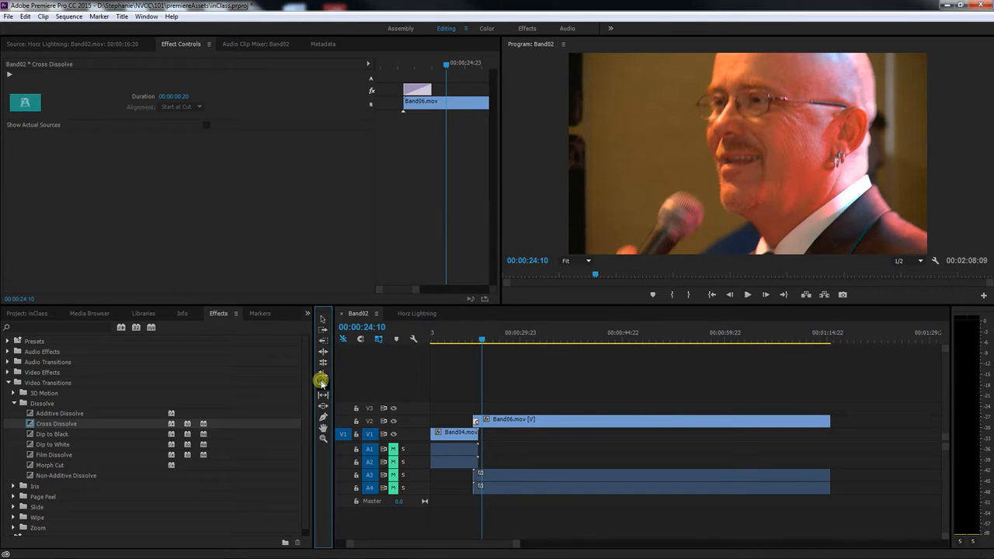
{"action": "left_click", "coordinate": [627, 422]}
{"action": "left_click", "coordinate": [711, 421]}
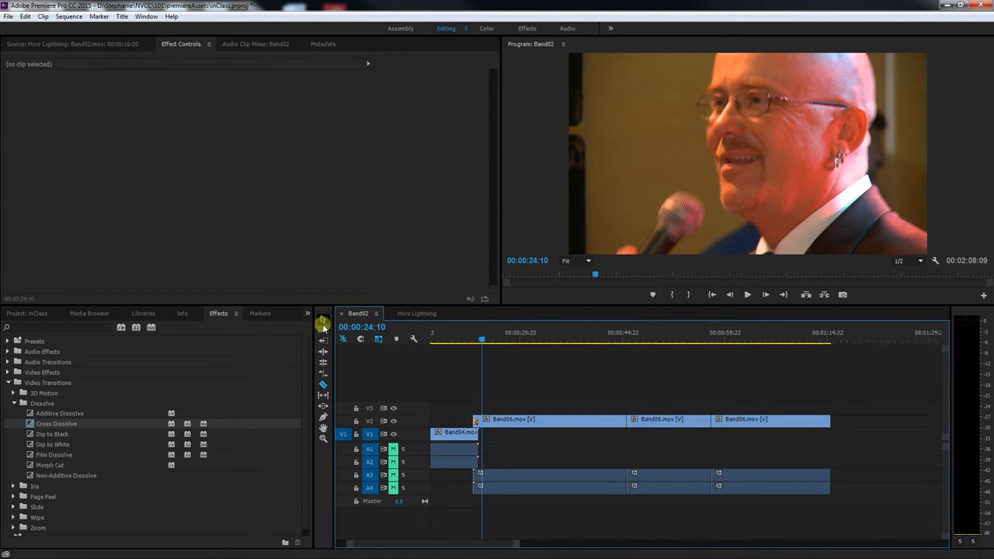
Step: Return to the Selection tool and delete the middle piece of the split Band06.mov clip
{"action": "left_click", "coordinate": [323, 318]}
{"action": "left_click", "coordinate": [656, 423]}
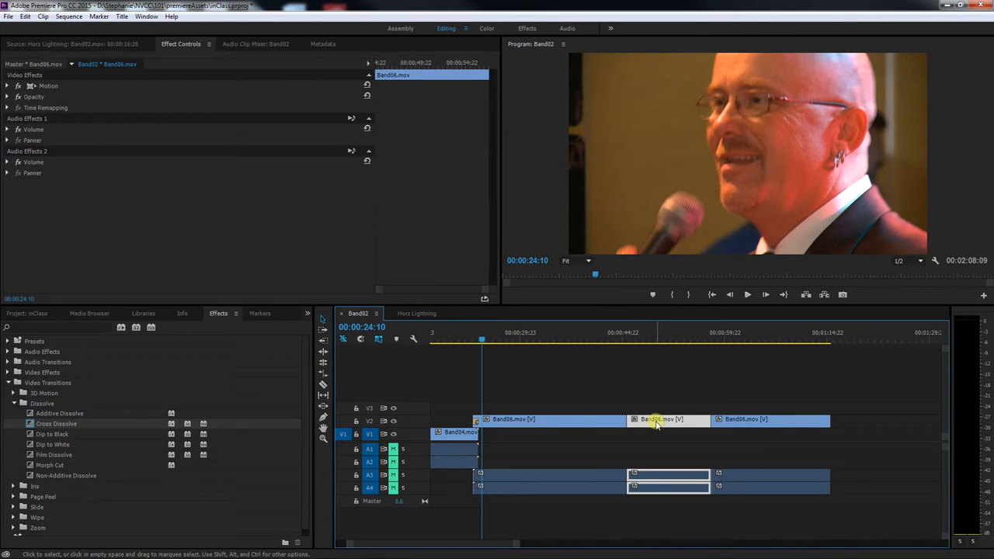
{"action": "key", "text": "Delete"}
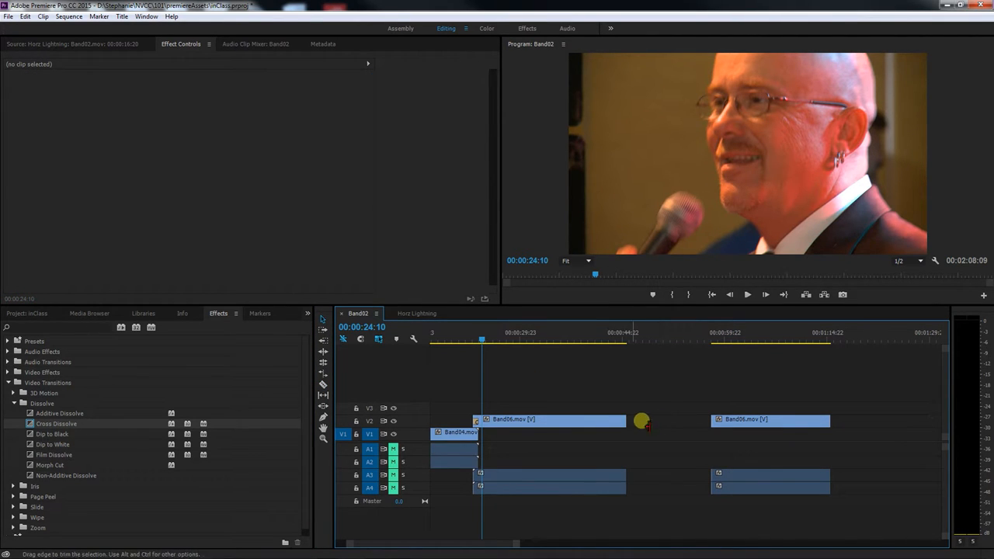
Step: Extend the end of the first Band06.mov piece and the start of the second piece partway into the gap between them
{"action": "left_click_drag", "start_coordinate": [625, 421], "coordinate": [634, 421]}
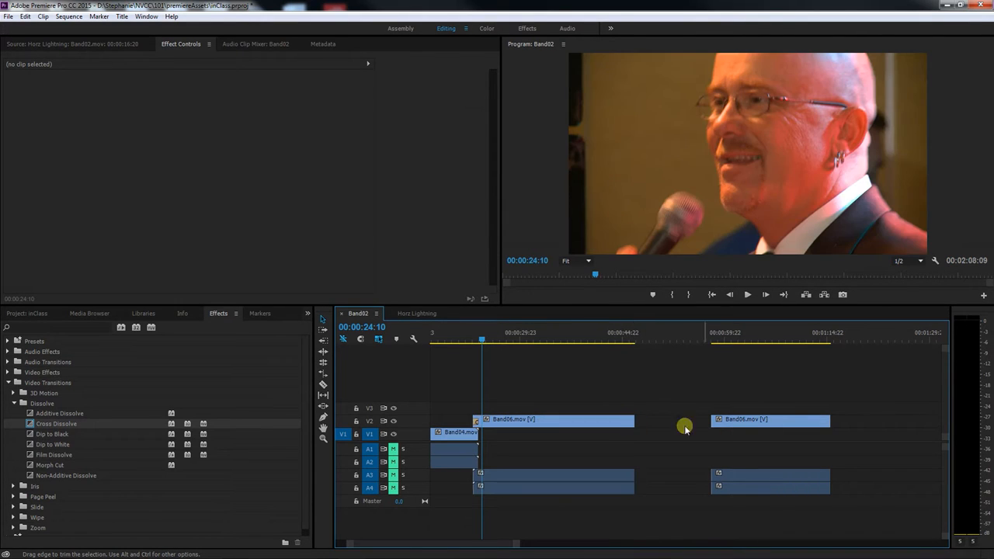
{"action": "left_click_drag", "start_coordinate": [712, 422], "coordinate": [634, 423]}
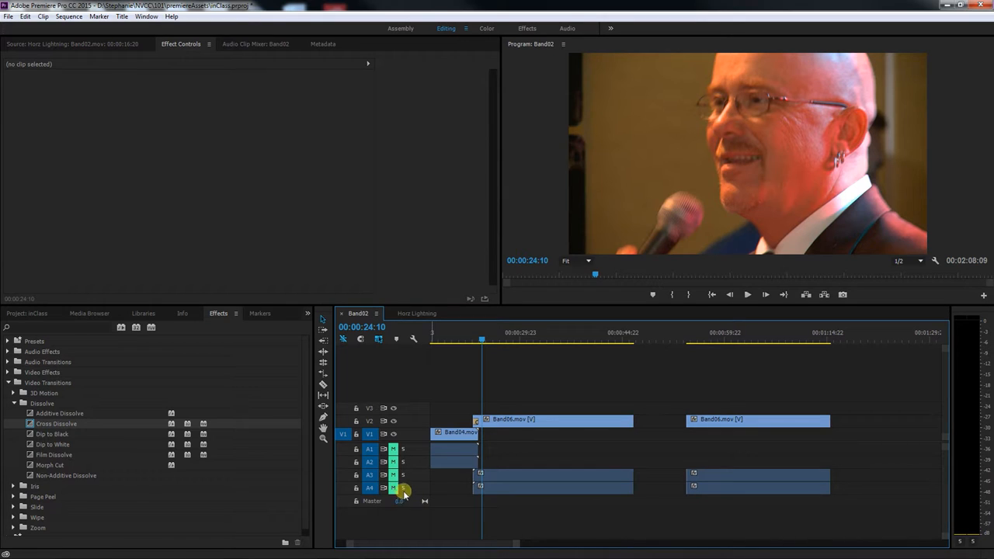
Step: Enlarge the timeline area and raise the heights of audio tracks A1 to A4 until all four waveforms fit in view
{"action": "mouse_move", "coordinate": [410, 492]}
{"action": "left_mouse_down"}
{"action": "mouse_move", "coordinate": [412, 515]}
{"action": "mouse_move", "coordinate": [412, 484]}
{"action": "mouse_move", "coordinate": [417, 491]}
{"action": "left_mouse_up"}
{"action": "left_click_drag", "start_coordinate": [945, 534], "coordinate": [947, 525]}
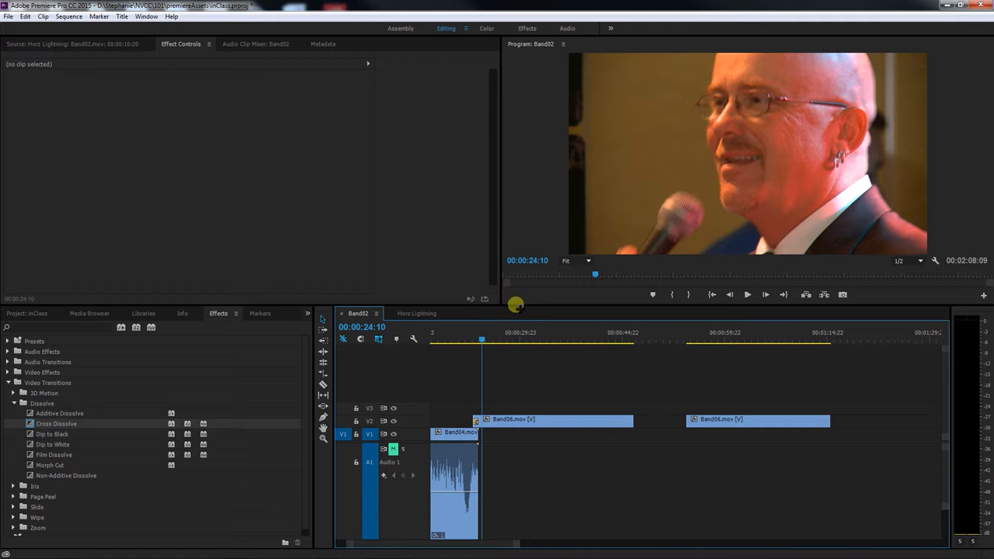
{"action": "left_click_drag", "start_coordinate": [515, 304], "coordinate": [505, 199]}
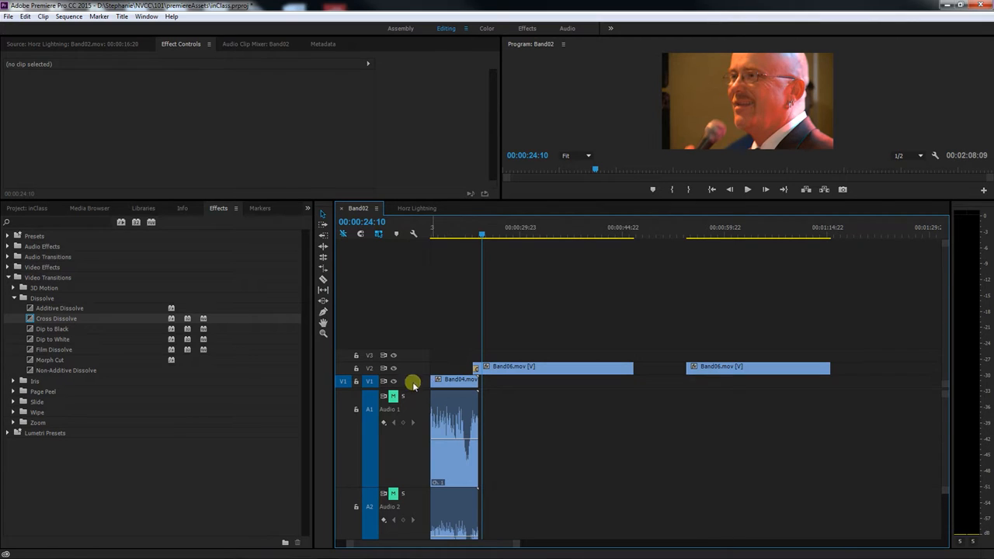
{"action": "left_click_drag", "start_coordinate": [415, 388], "coordinate": [440, 293]}
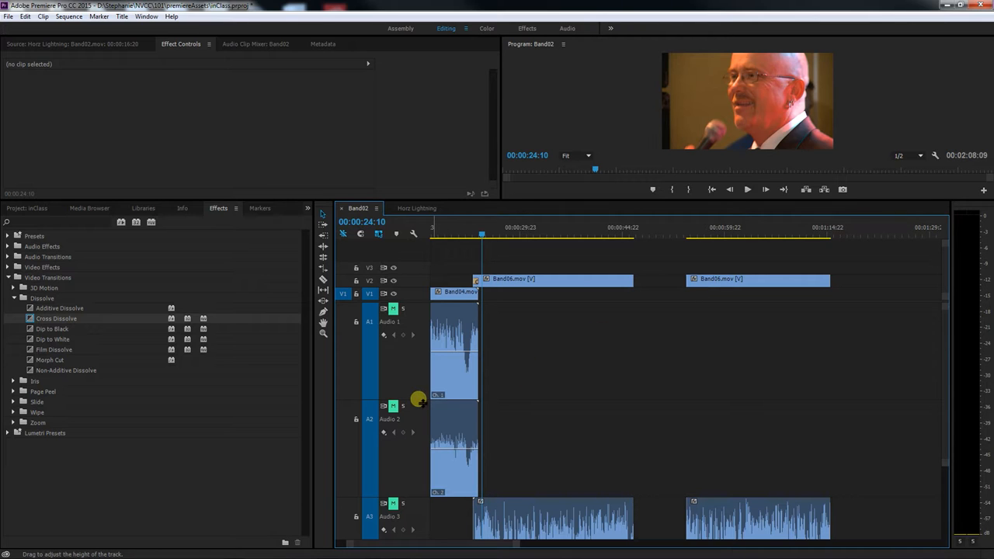
{"action": "left_click_drag", "start_coordinate": [945, 465], "coordinate": [940, 505]}
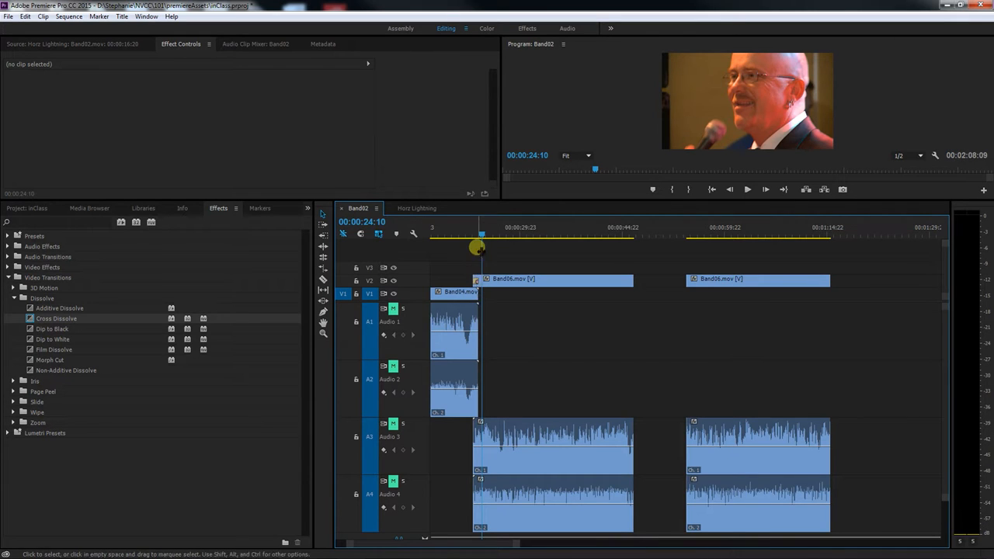
Step: Place the playhead at 00:00:23:05 and try adjusting the clip volume level lines of Band04.mov on A1 and A2
{"action": "left_click_drag", "start_coordinate": [482, 231], "coordinate": [475, 238]}
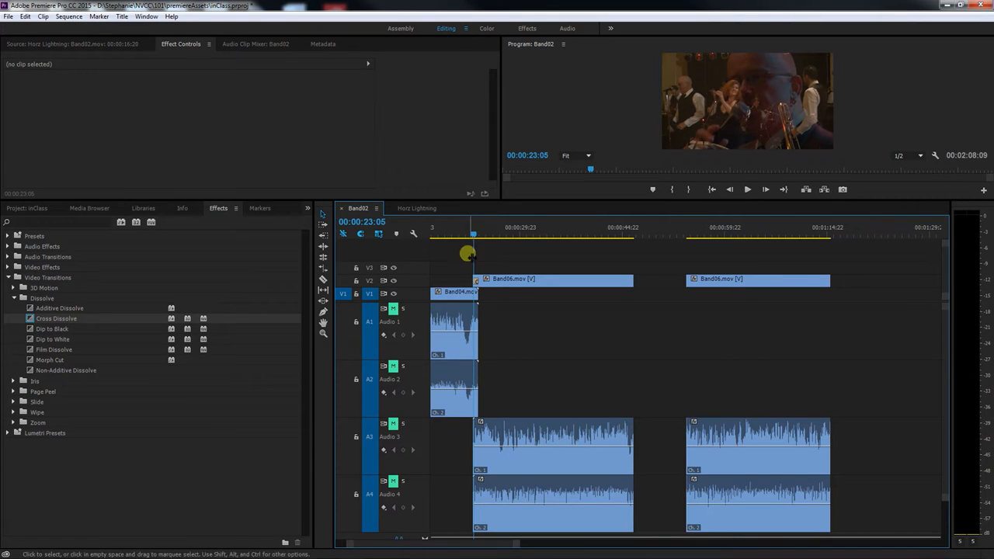
{"action": "left_click_drag", "start_coordinate": [517, 544], "coordinate": [484, 539]}
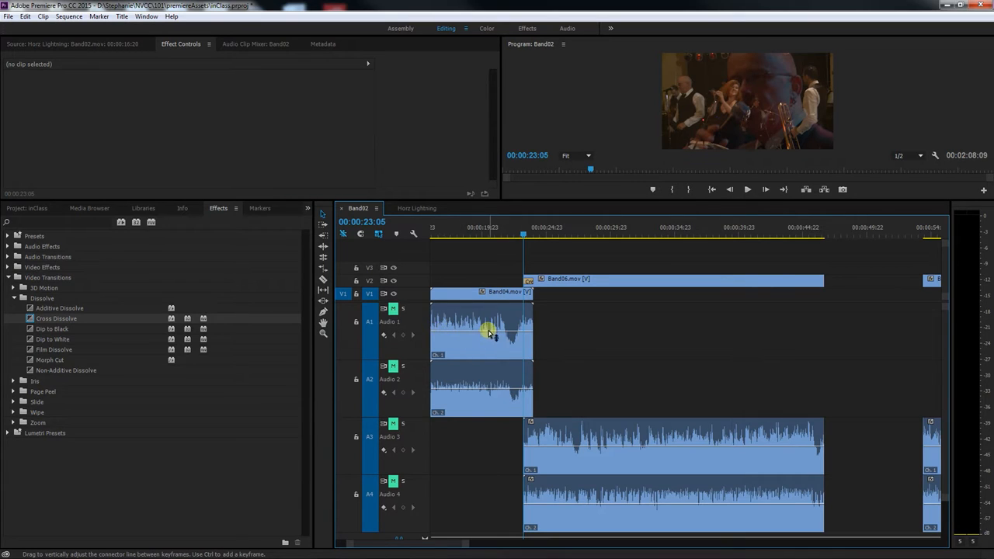
{"action": "mouse_move", "coordinate": [497, 333]}
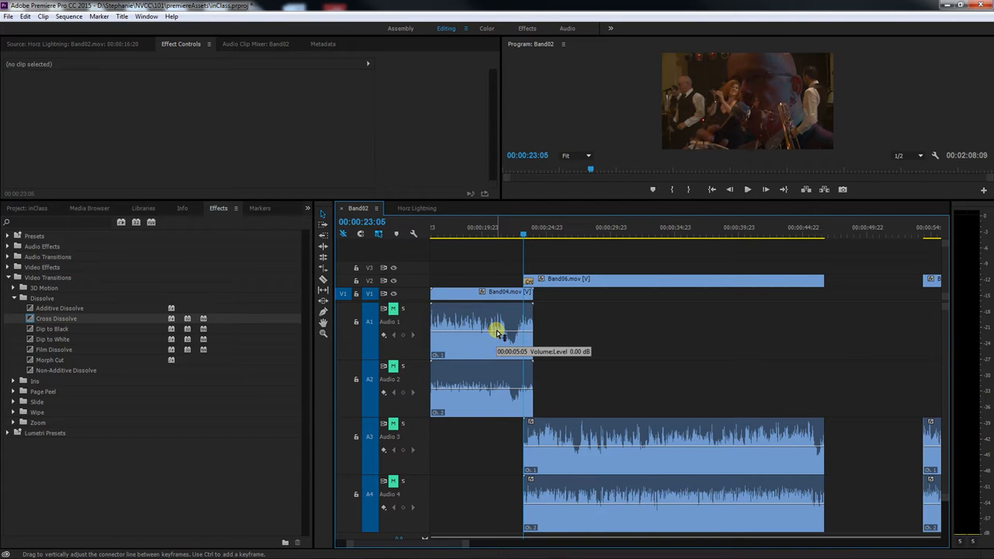
{"action": "left_click_drag", "start_coordinate": [498, 334], "coordinate": [495, 331]}
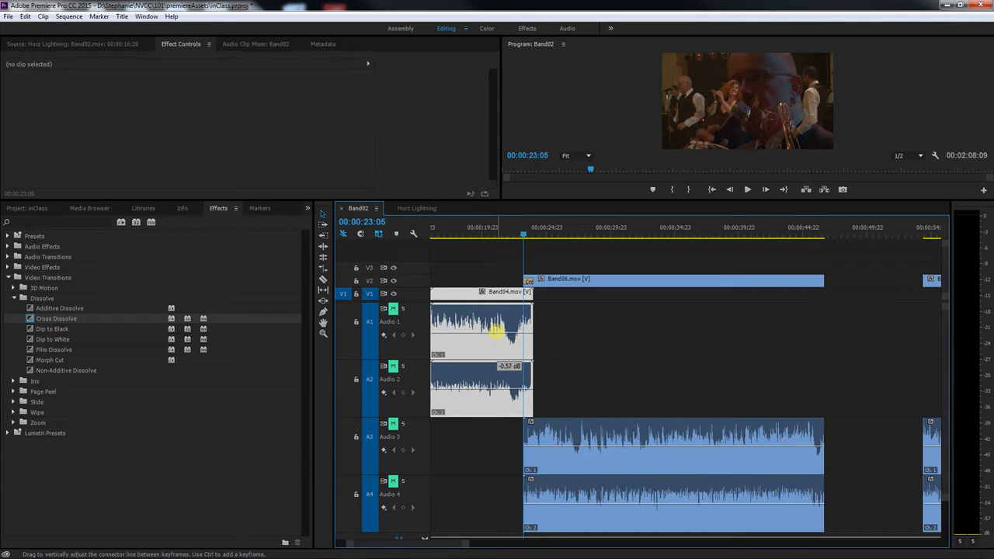
{"action": "left_click_drag", "start_coordinate": [500, 391], "coordinate": [500, 386]}
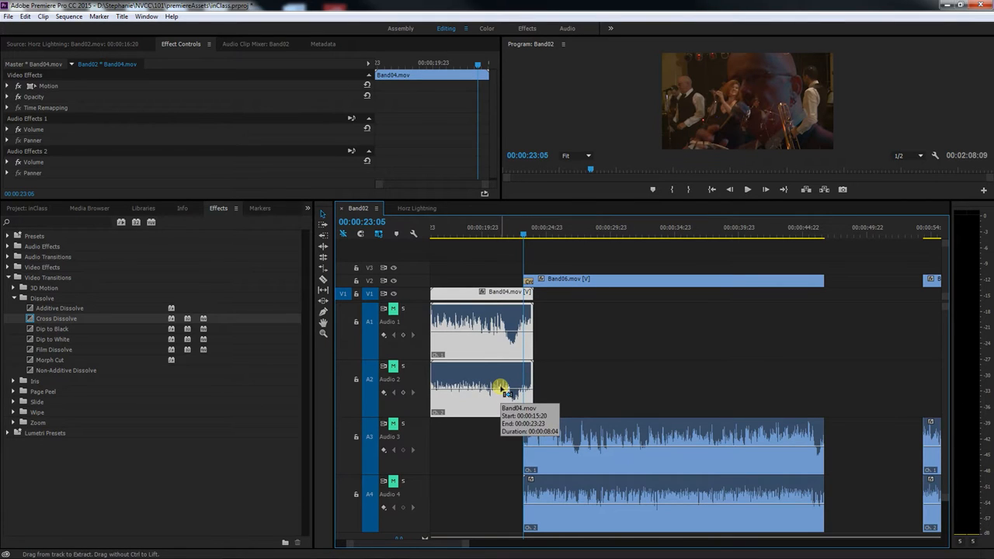
{"action": "left_click_drag", "start_coordinate": [501, 388], "coordinate": [506, 370]}
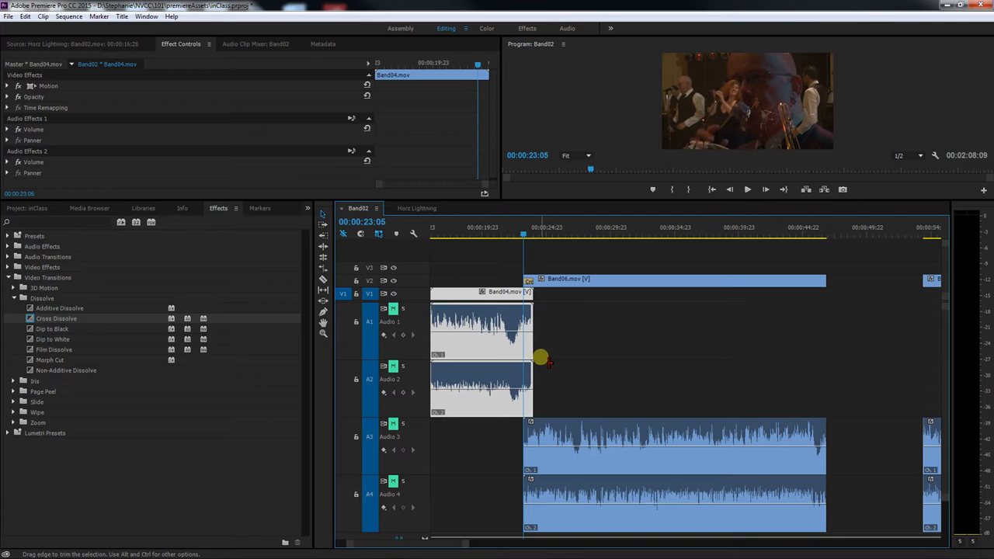
Step: Switch the keyframe display of audio tracks A1 and A2 to Track Keyframes Volume
{"action": "left_click", "coordinate": [384, 336]}
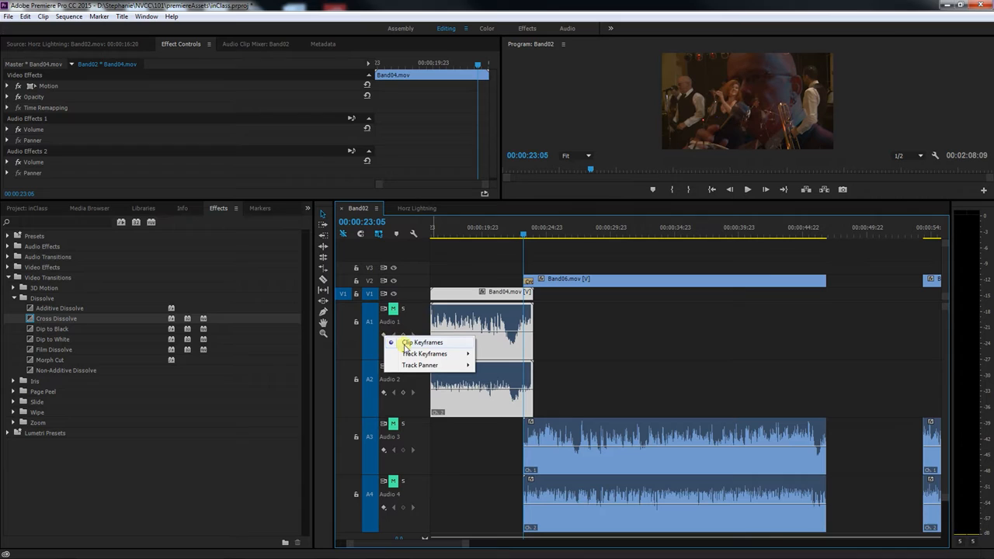
{"action": "mouse_move", "coordinate": [439, 358]}
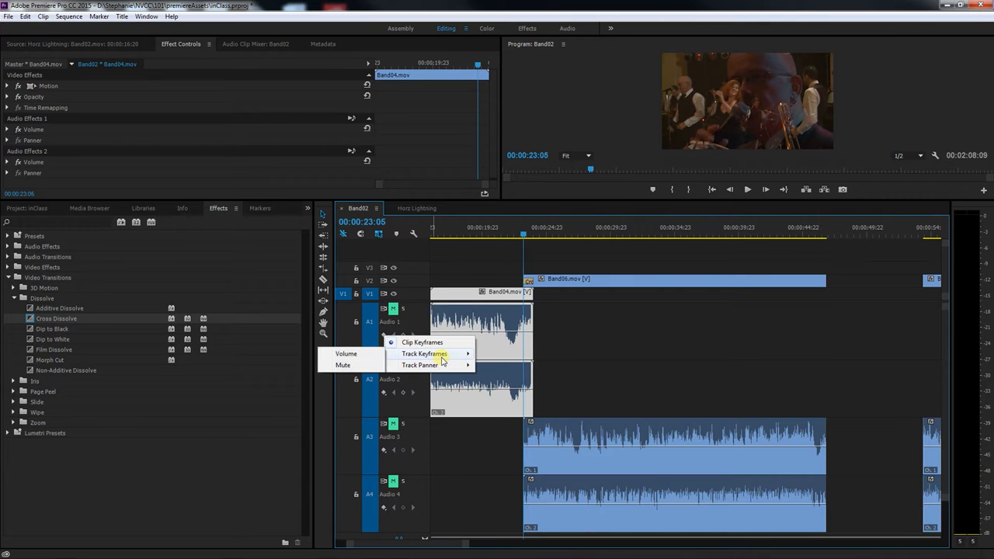
{"action": "left_click", "coordinate": [347, 353]}
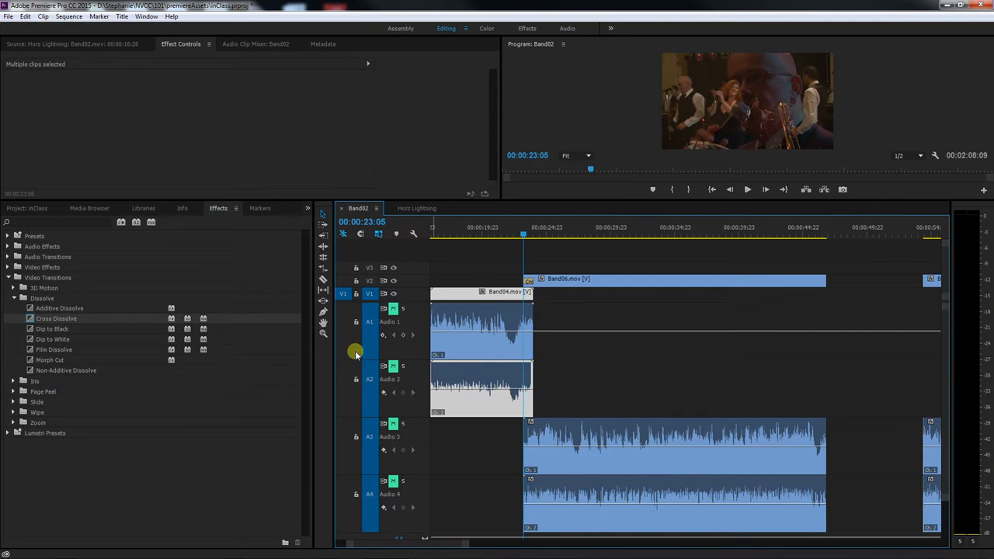
{"action": "left_click", "coordinate": [383, 392]}
{"action": "mouse_move", "coordinate": [426, 412]}
{"action": "left_click", "coordinate": [342, 413]}
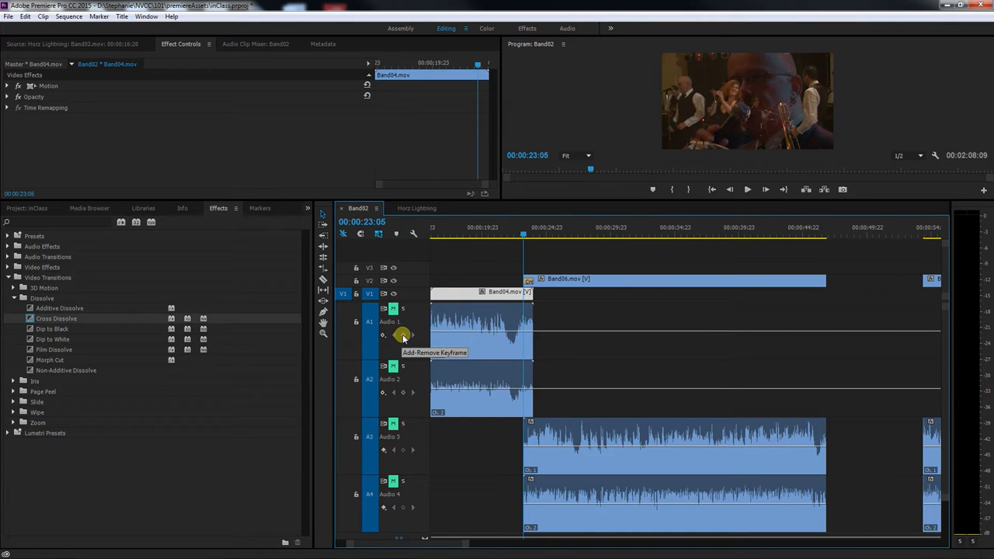
Step: Fade out the A1 and A2 audio with volume keyframes at 00:00:23:05 and 00:00:23:22, lowering the second pair to the minimum
{"action": "left_click", "coordinate": [402, 335]}
{"action": "left_click", "coordinate": [403, 391]}
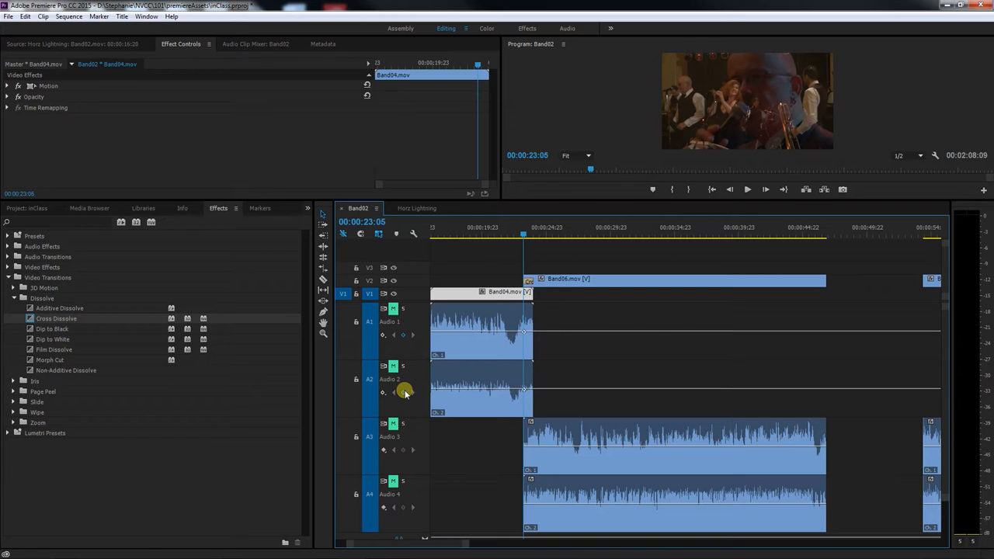
{"action": "left_click", "coordinate": [526, 236]}
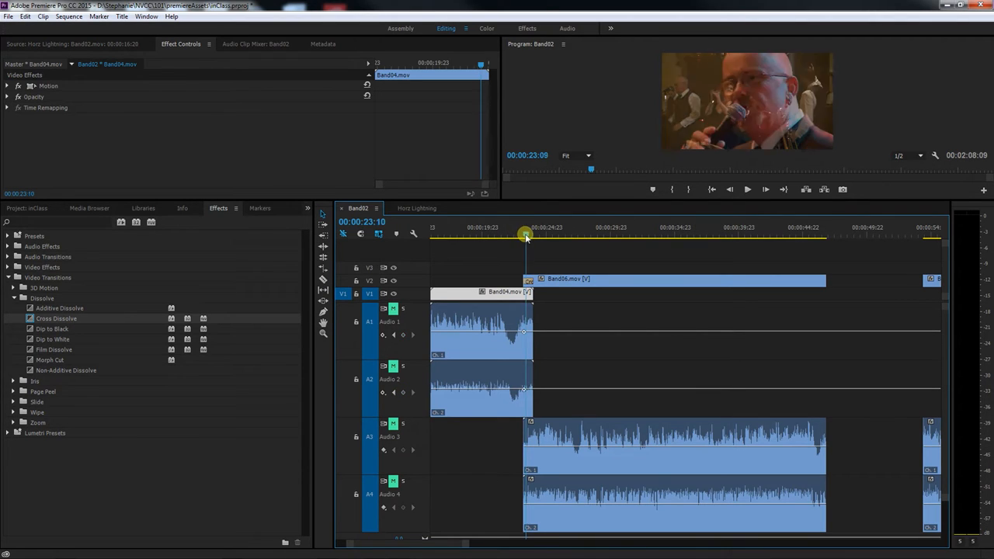
{"action": "left_click_drag", "start_coordinate": [526, 236], "coordinate": [532, 238]}
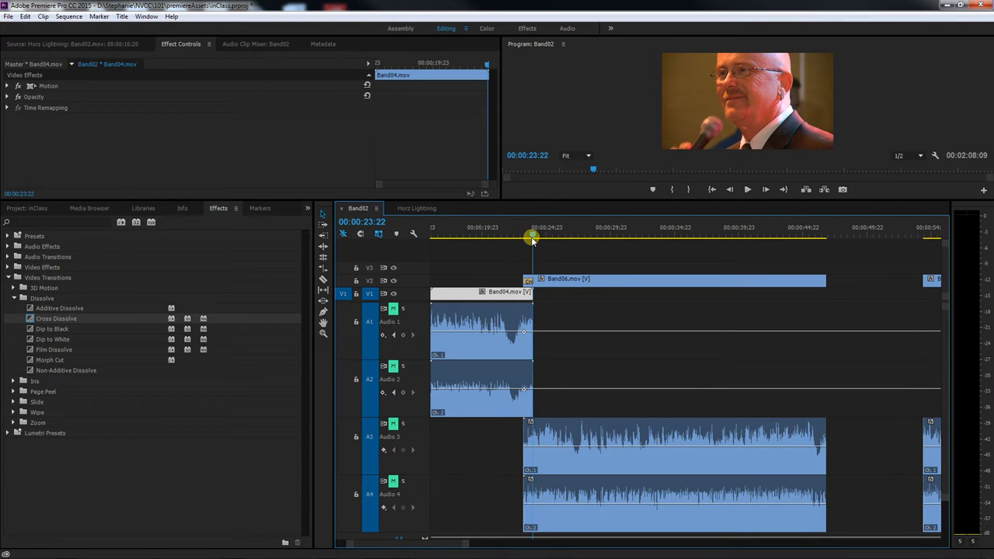
{"action": "left_click", "coordinate": [403, 335]}
{"action": "left_click", "coordinate": [402, 393]}
{"action": "left_click_drag", "start_coordinate": [532, 390], "coordinate": [533, 413]}
{"action": "left_click_drag", "start_coordinate": [536, 334], "coordinate": [532, 362]}
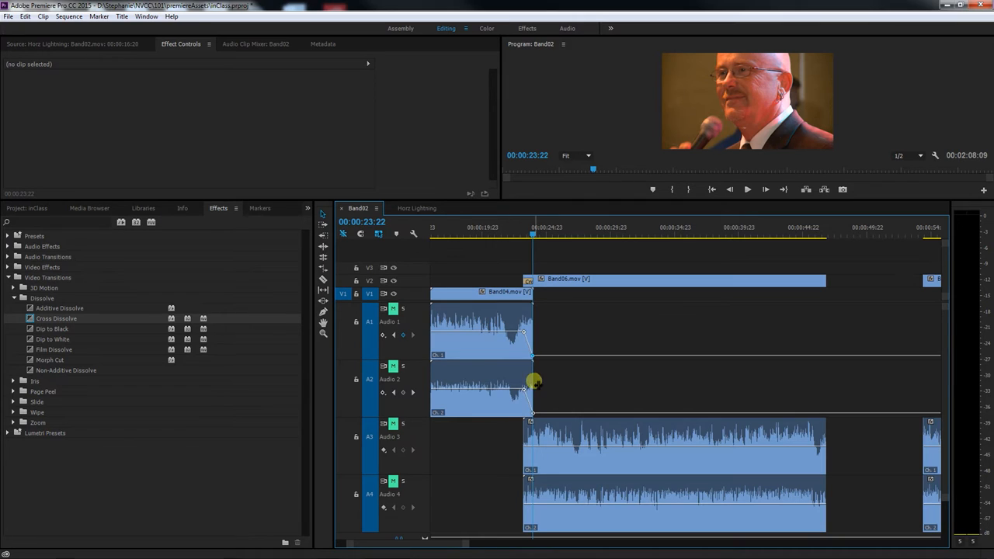
Step: Switch the keyframe display of audio tracks A4 and A3 to Track Keyframes Volume
{"action": "left_click", "coordinate": [383, 507]}
{"action": "mouse_move", "coordinate": [415, 525]}
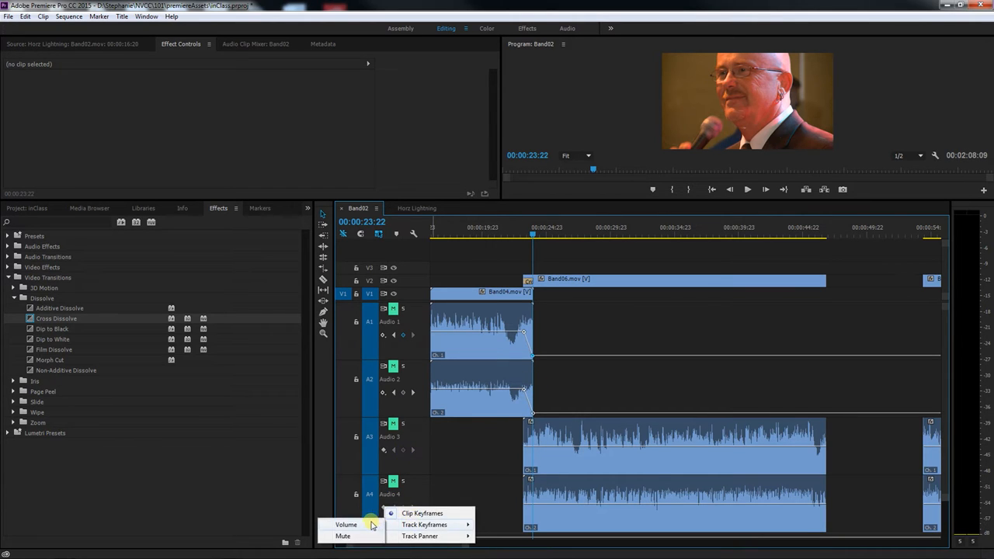
{"action": "left_click", "coordinate": [343, 526]}
{"action": "left_click", "coordinate": [383, 450]}
{"action": "mouse_move", "coordinate": [410, 468]}
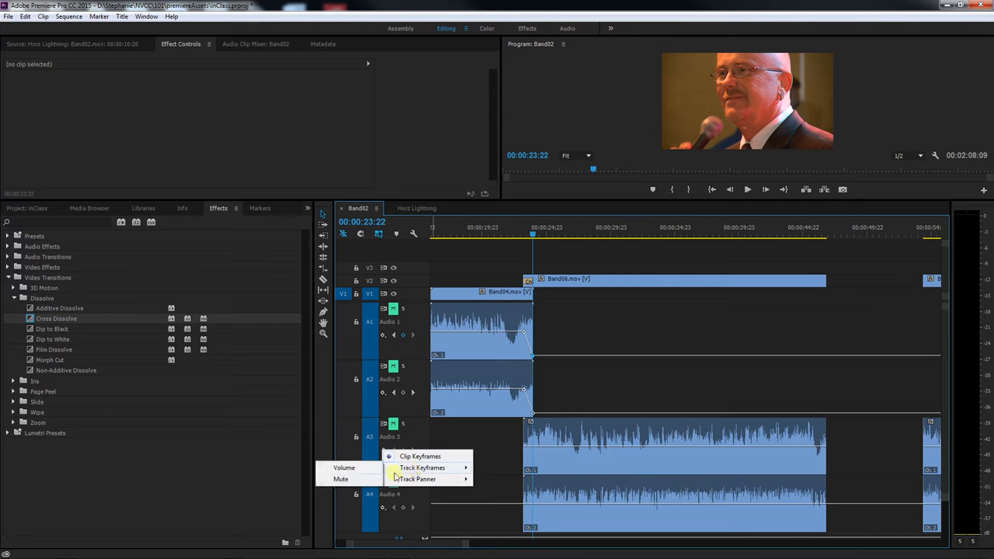
{"action": "left_click", "coordinate": [344, 469]}
Step: Fade in the A3 and A4 audio with volume keyframes at 00:00:23:22 and 00:00:23:05, lowering the earlier pair to the minimum
{"action": "left_click", "coordinate": [402, 508]}
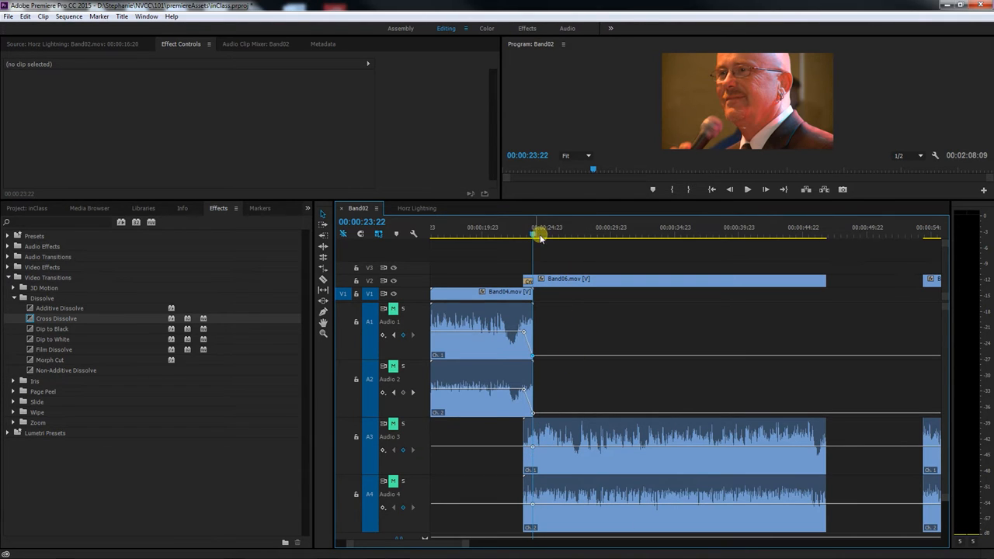
{"action": "left_click_drag", "start_coordinate": [534, 235], "coordinate": [523, 238]}
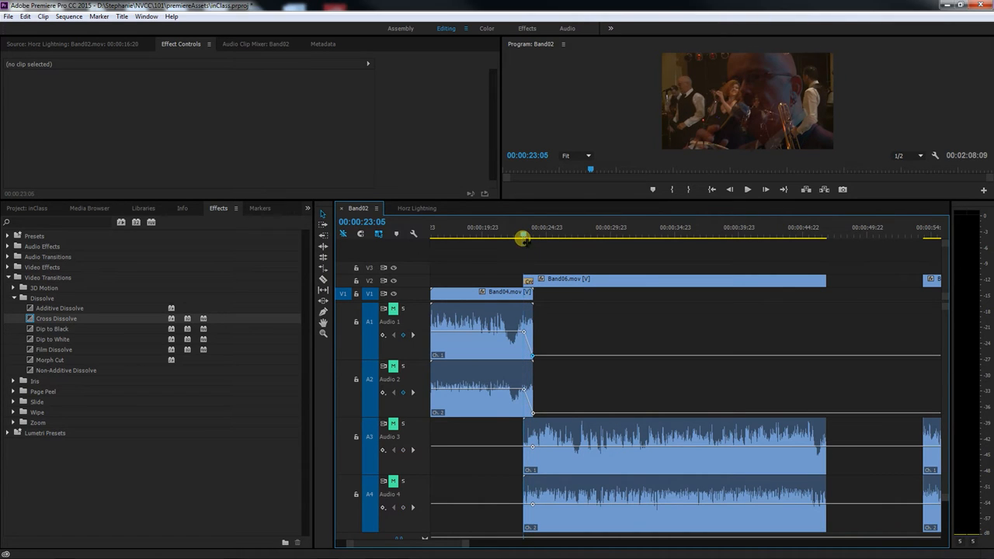
{"action": "left_click", "coordinate": [403, 450]}
{"action": "left_click", "coordinate": [400, 505]}
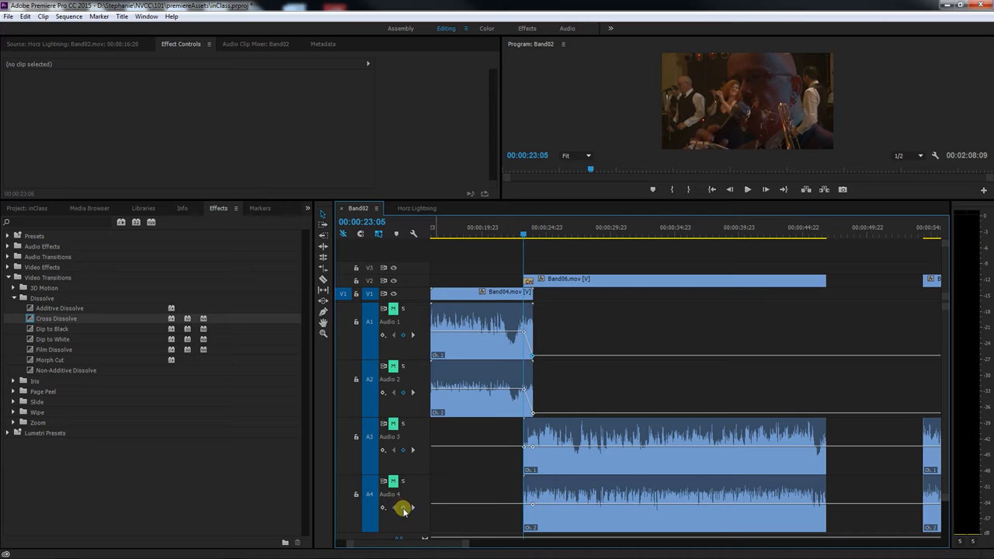
{"action": "left_click_drag", "start_coordinate": [525, 449], "coordinate": [523, 539]}
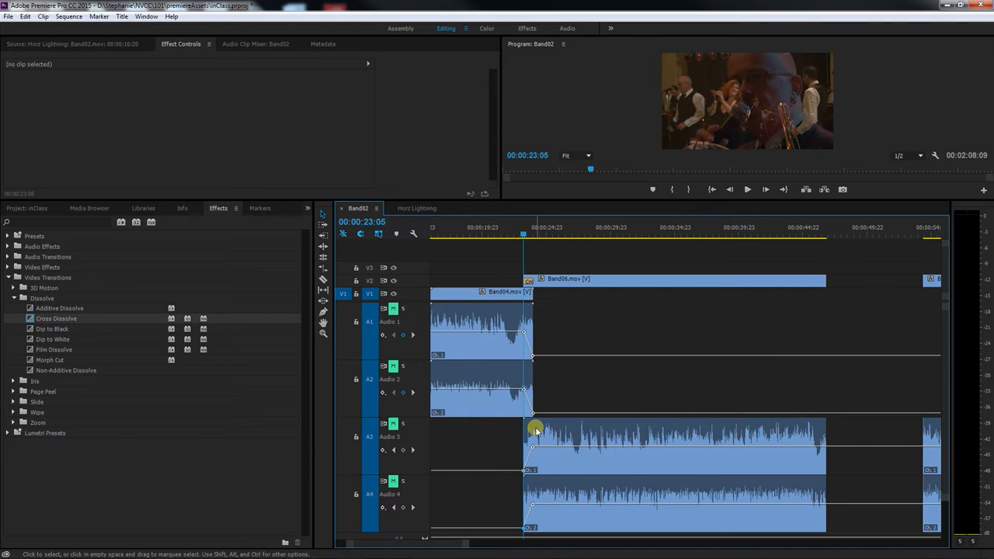
{"action": "mouse_move", "coordinate": [522, 471]}
{"action": "left_mouse_down"}
{"action": "mouse_move", "coordinate": [525, 458]}
{"action": "mouse_move", "coordinate": [526, 482]}
{"action": "left_mouse_up"}
Step: Add volume keyframes on A3 and A4 at 00:00:46:13, just before the end of the first Band06.mov piece
{"action": "left_click_drag", "start_coordinate": [523, 236], "coordinate": [537, 241]}
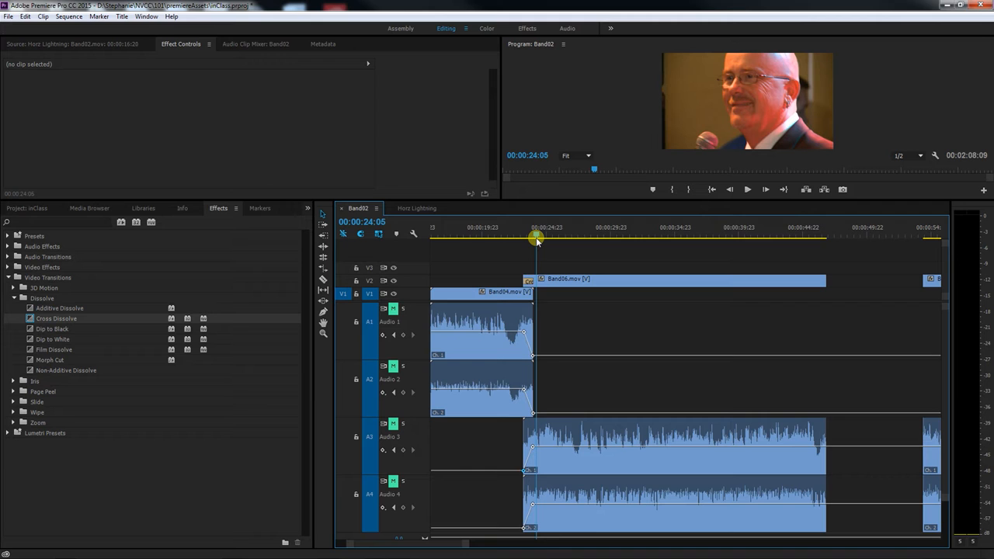
{"action": "left_click", "coordinate": [814, 228]}
{"action": "left_click_drag", "start_coordinate": [815, 228], "coordinate": [825, 227]}
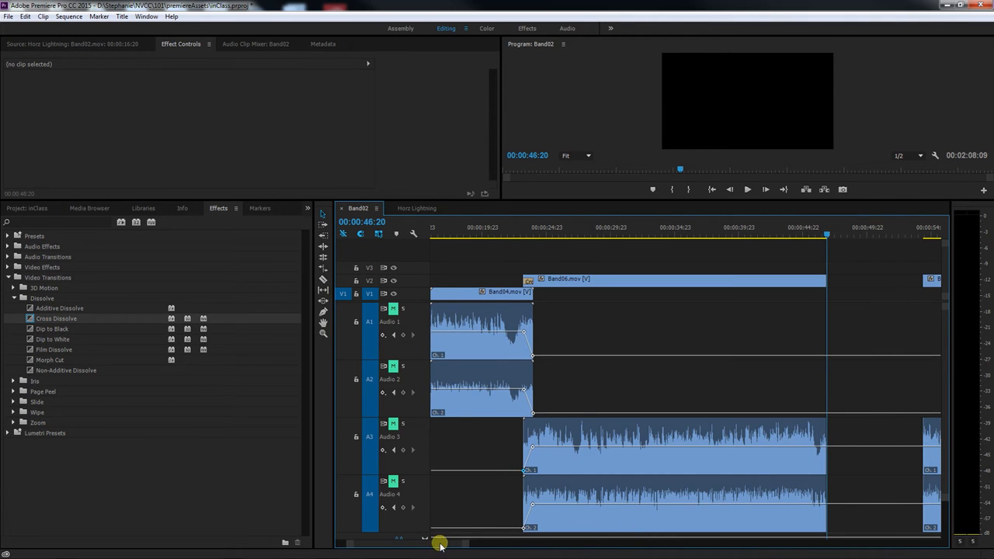
{"action": "scroll", "coordinate": [439, 546], "scroll_direction": "right", "scroll_amount": 5}
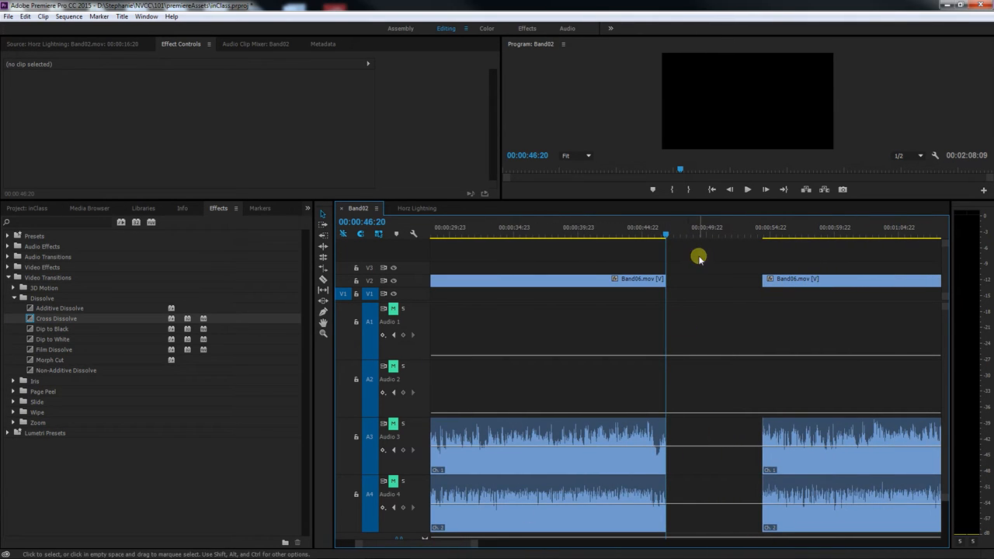
{"action": "left_click", "coordinate": [681, 231]}
{"action": "left_click_drag", "start_coordinate": [487, 543], "coordinate": [463, 546]}
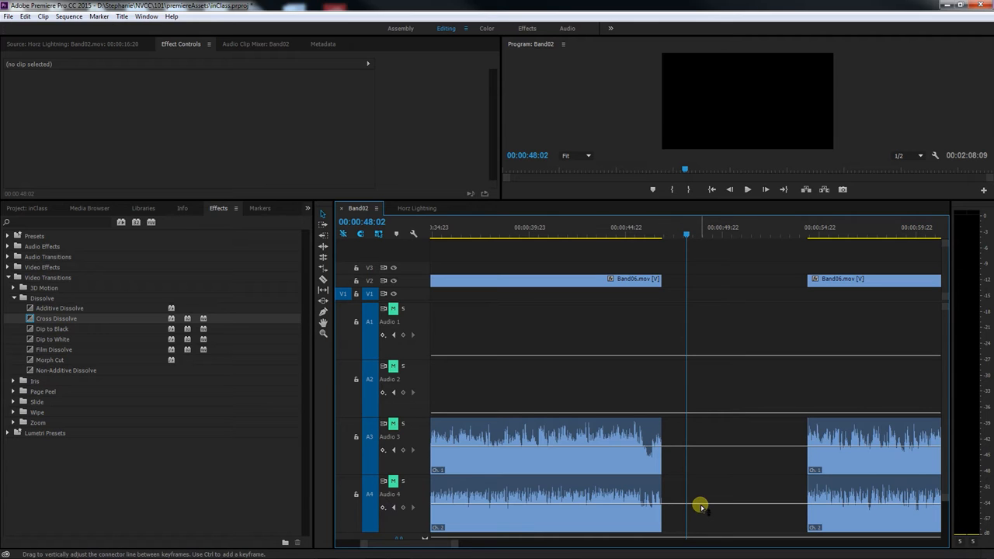
{"action": "left_click", "coordinate": [663, 232]}
{"action": "left_click_drag", "start_coordinate": [662, 231], "coordinate": [657, 236]}
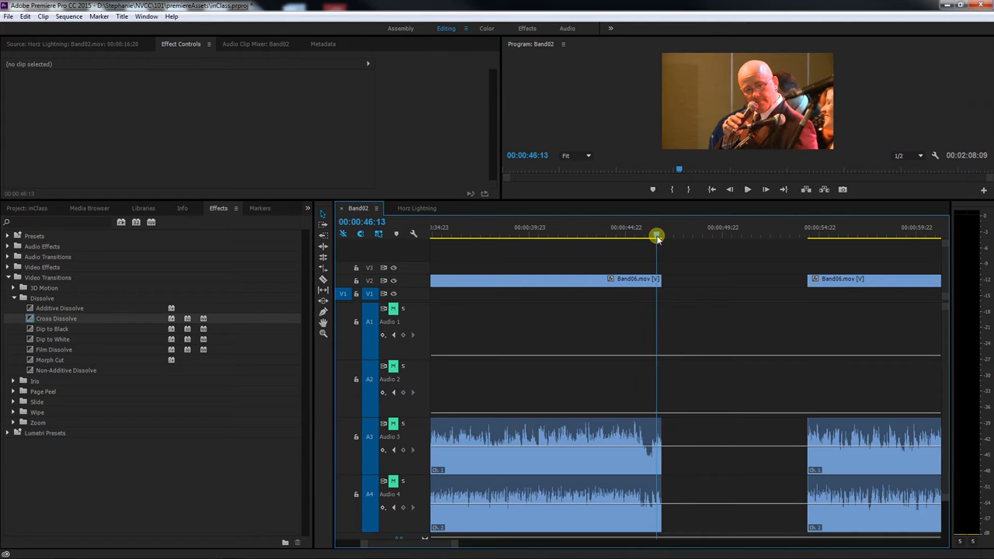
{"action": "left_click", "coordinate": [403, 449]}
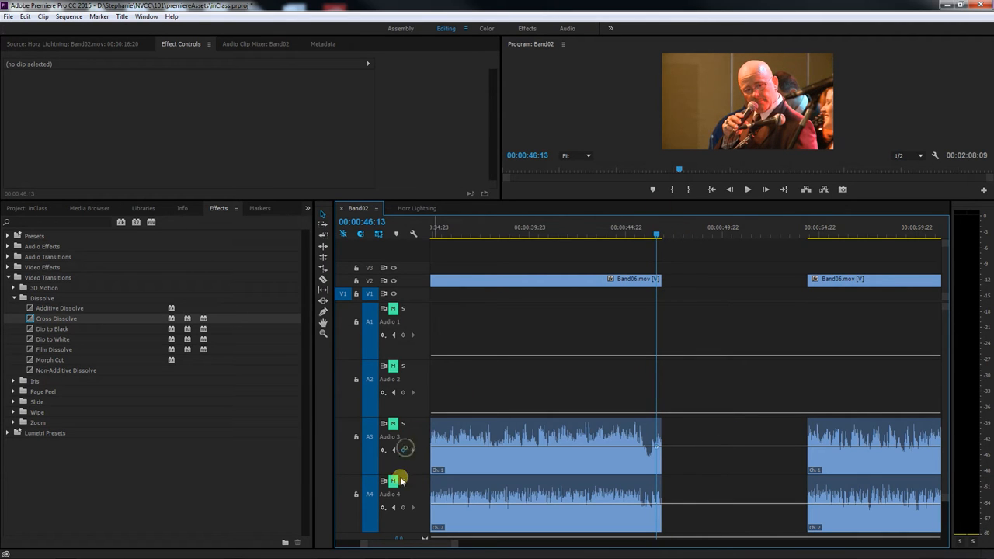
{"action": "left_click", "coordinate": [403, 507]}
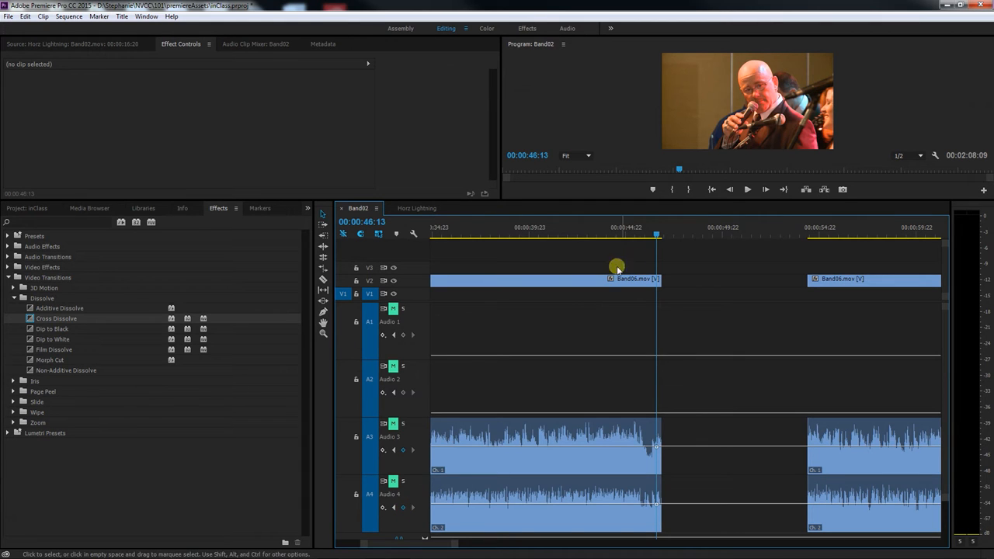
Step: Add volume keyframes on A3 and A4 at 00:00:46:19 and lower them to the minimum to complete the fade-out
{"action": "left_click_drag", "start_coordinate": [658, 233], "coordinate": [661, 233]}
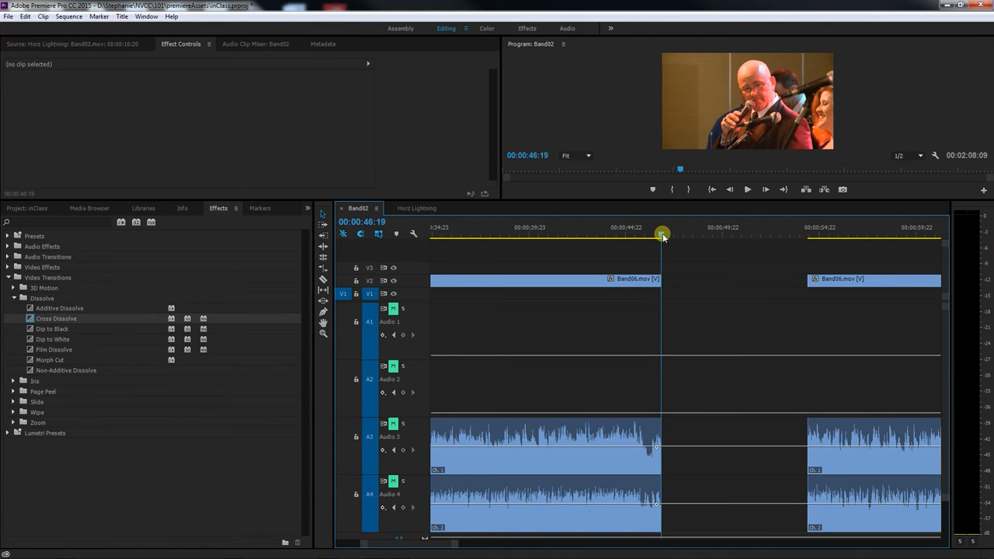
{"action": "left_click", "coordinate": [403, 507]}
{"action": "left_click", "coordinate": [403, 449]}
{"action": "left_click_drag", "start_coordinate": [660, 448], "coordinate": [661, 535]}
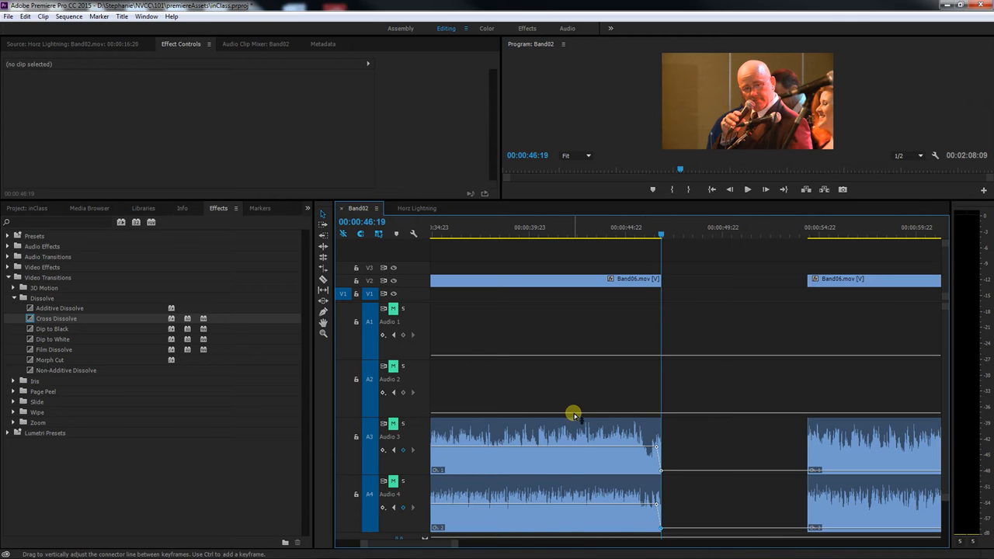
Step: Reduce the audio track heights and shrink the timeline area to enlarge the Program monitor
{"action": "left_click_drag", "start_coordinate": [945, 498], "coordinate": [946, 548]}
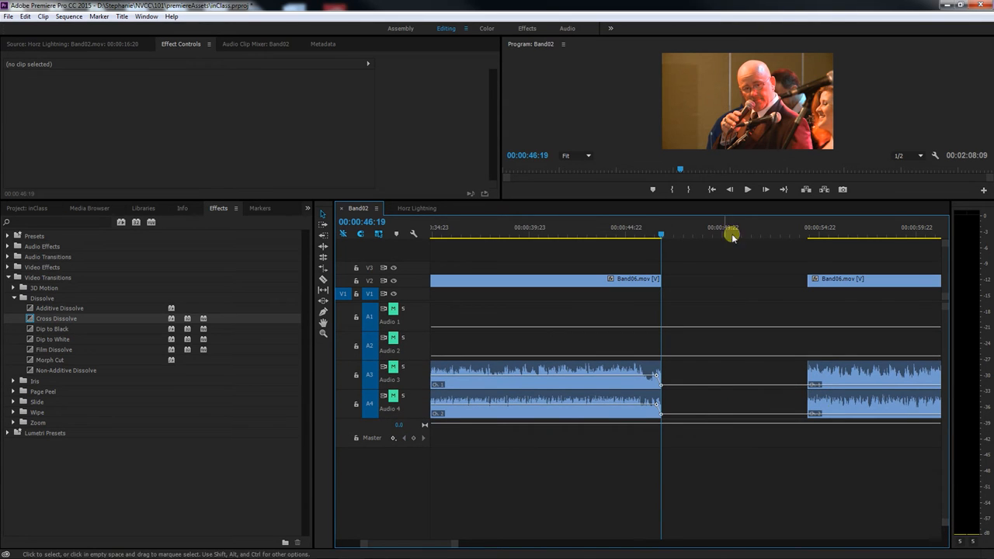
{"action": "left_click_drag", "start_coordinate": [676, 198], "coordinate": [669, 273]}
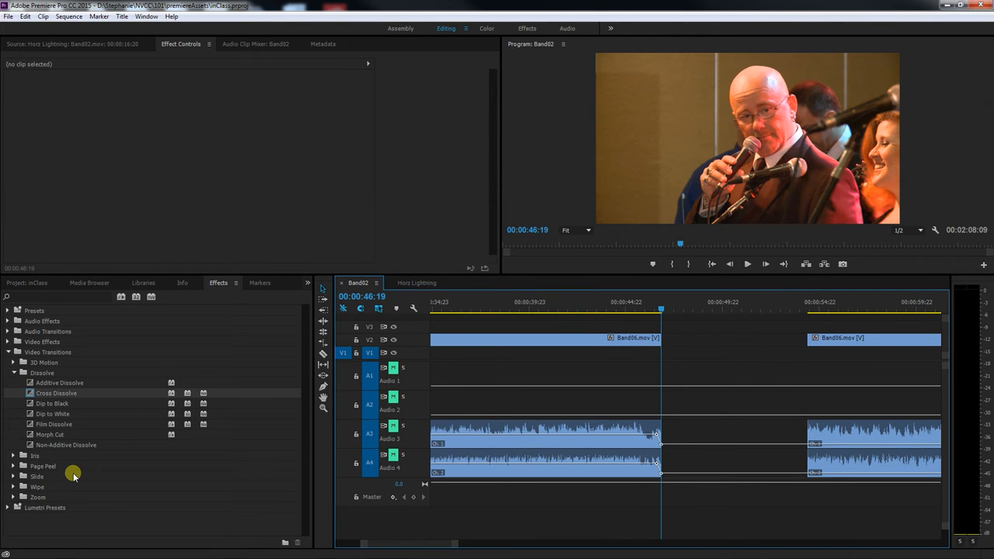
{"action": "left_click", "coordinate": [8, 16]}
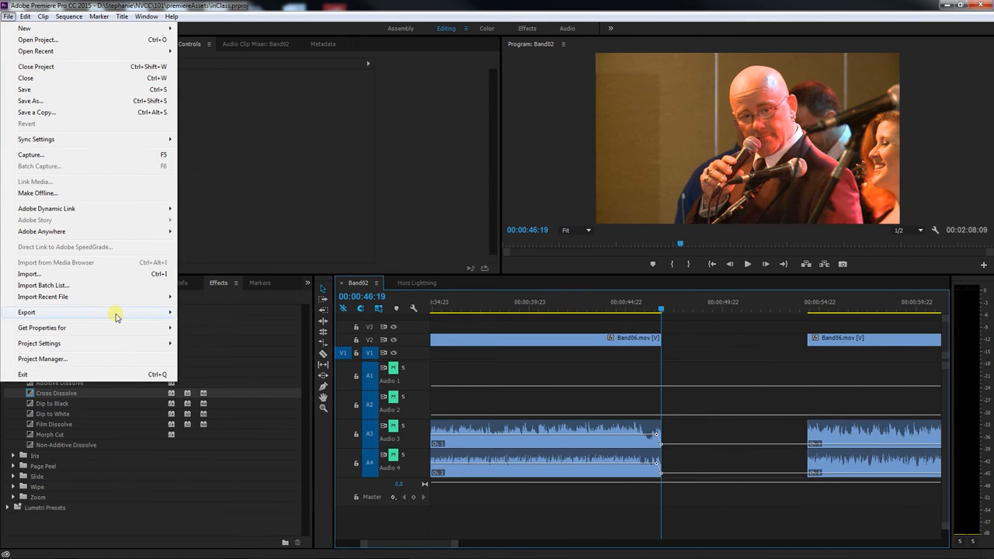
{"action": "mouse_move", "coordinate": [117, 315]}
{"action": "left_click", "coordinate": [310, 190]}
{"action": "left_click", "coordinate": [8, 16]}
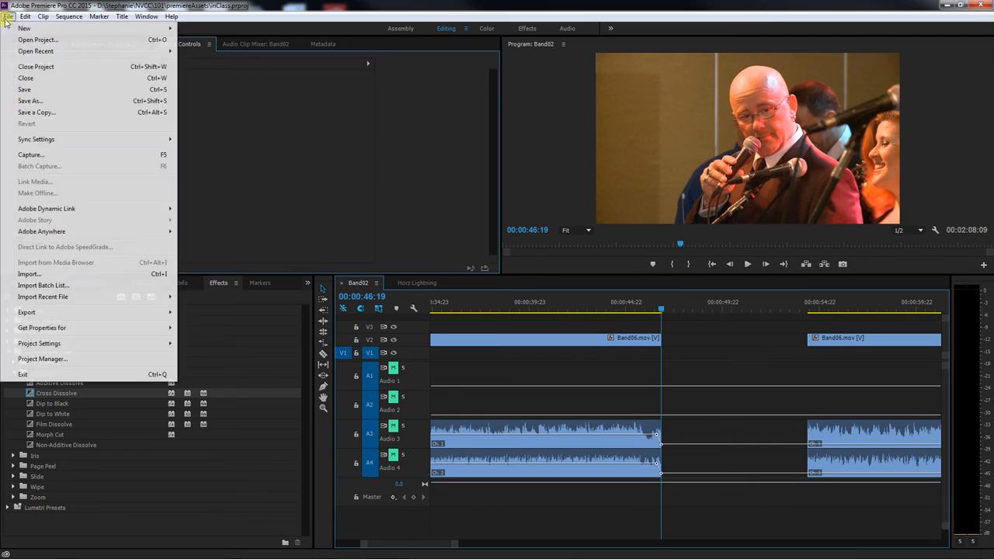
{"action": "left_click", "coordinate": [233, 241]}
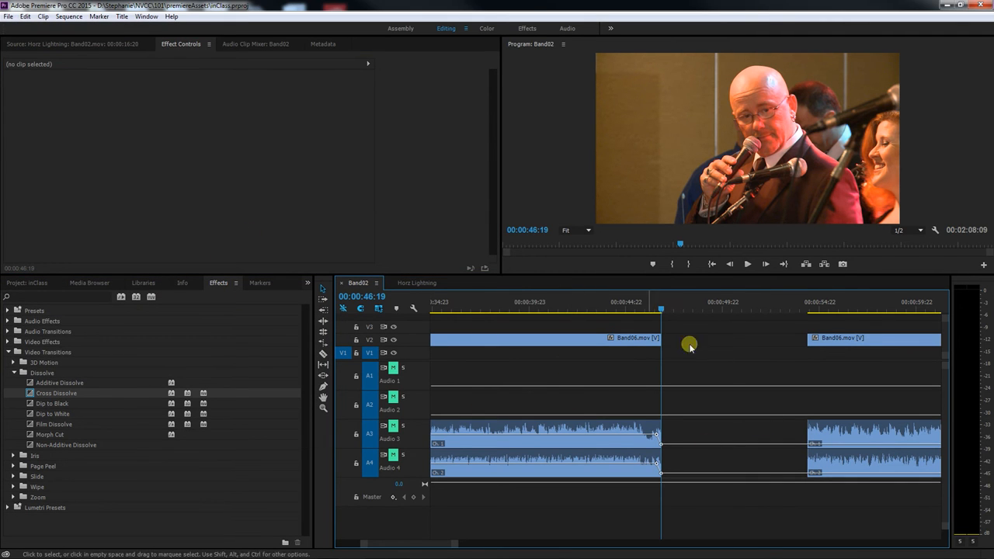
Step: Open the media export settings for the Band02 sequence and choose H.264 as the format
{"action": "left_click", "coordinate": [7, 16]}
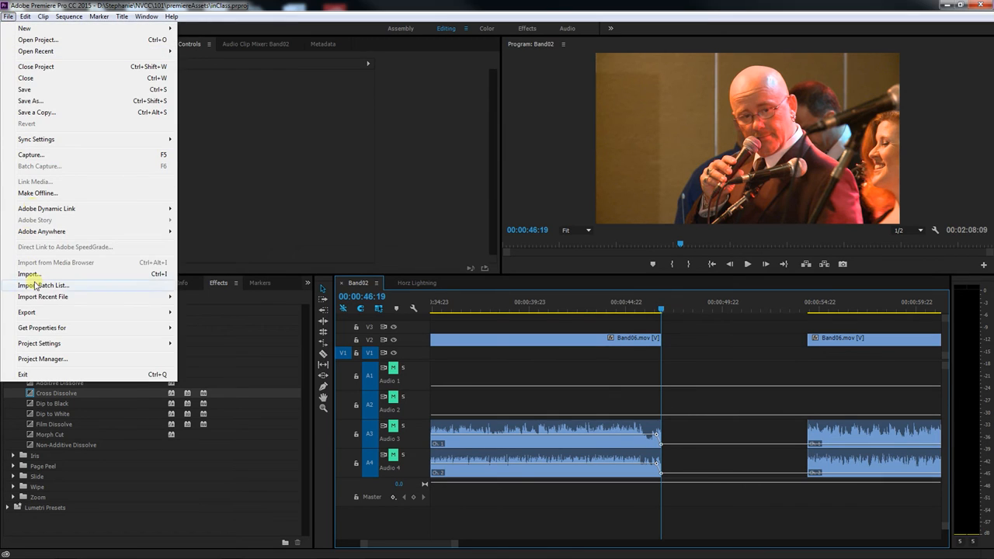
{"action": "mouse_move", "coordinate": [52, 312]}
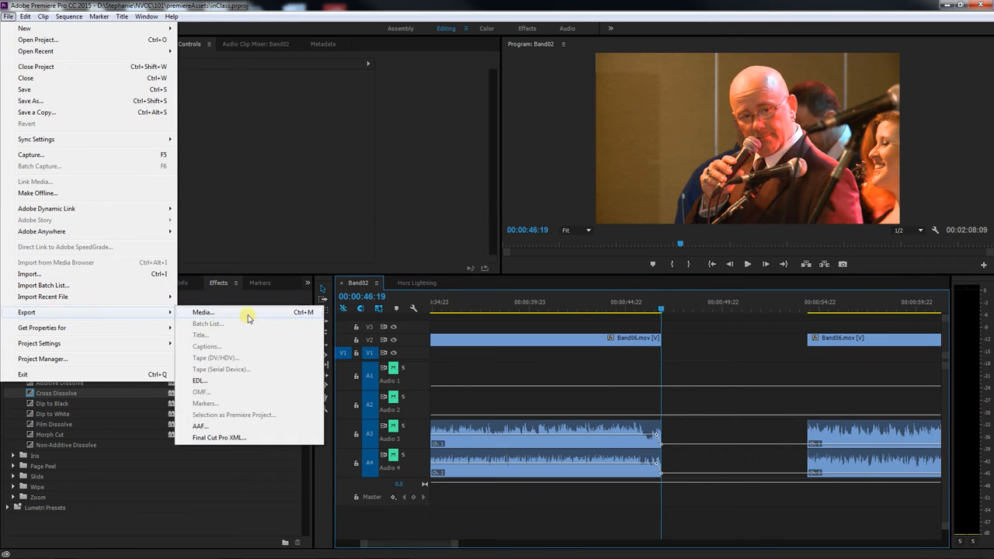
{"action": "left_click", "coordinate": [248, 315]}
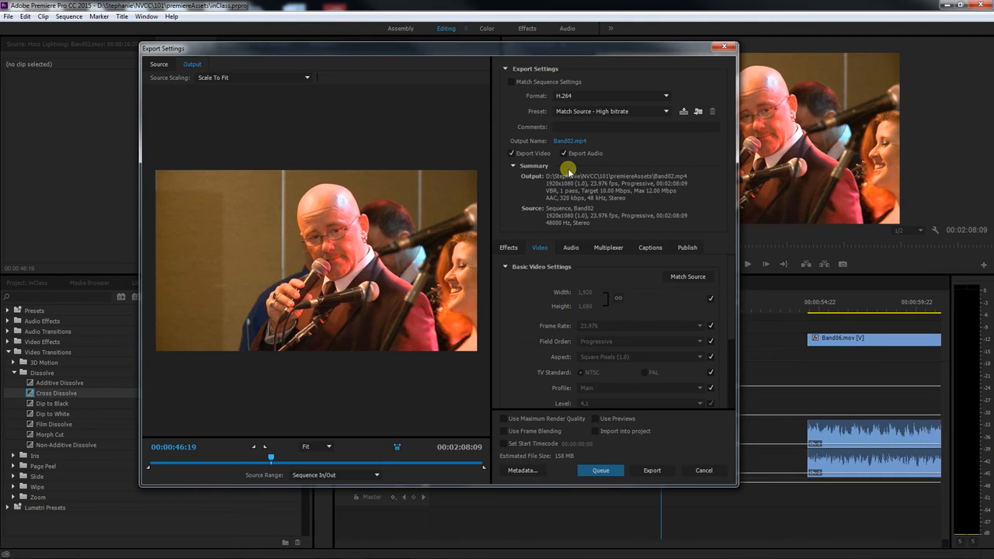
{"action": "left_click", "coordinate": [662, 96]}
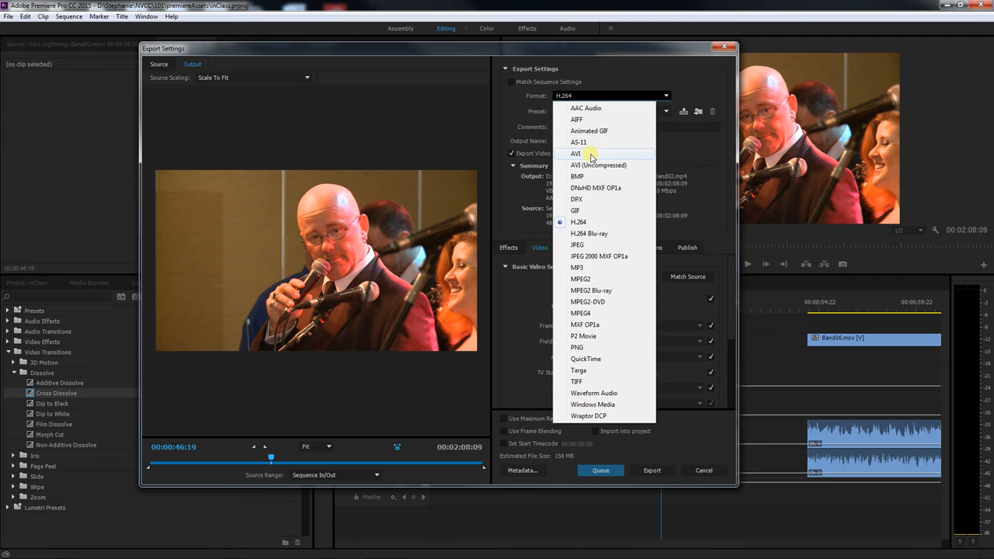
{"action": "left_click", "coordinate": [587, 223]}
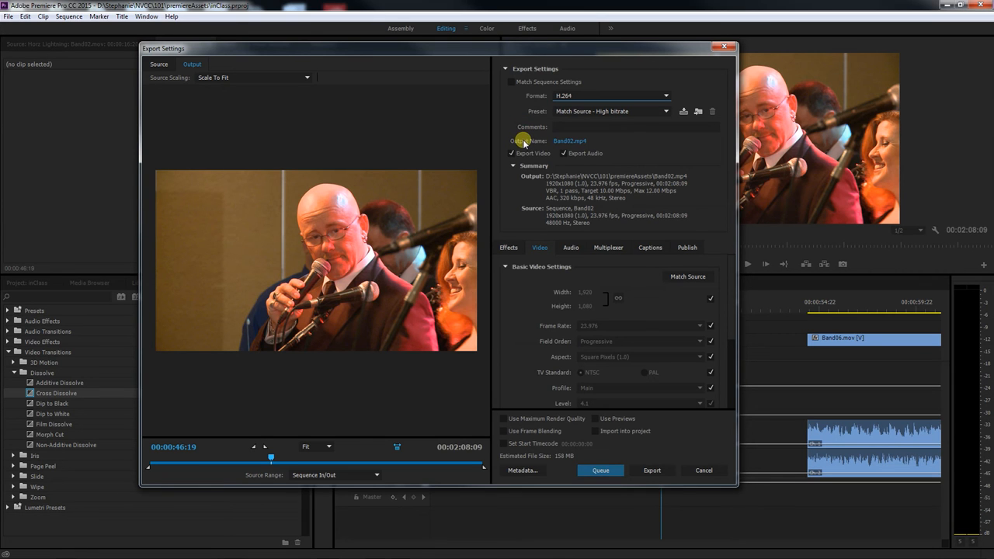
Step: Name the output file benvenutoPromo.mp4 in the premiereAssets folder and export the sequence
{"action": "left_click", "coordinate": [567, 140]}
{"action": "left_click", "coordinate": [225, 438]}
{"action": "left_click_drag", "start_coordinate": [235, 437], "coordinate": [191, 437]}
{"action": "type", "text": "benvenuto"}
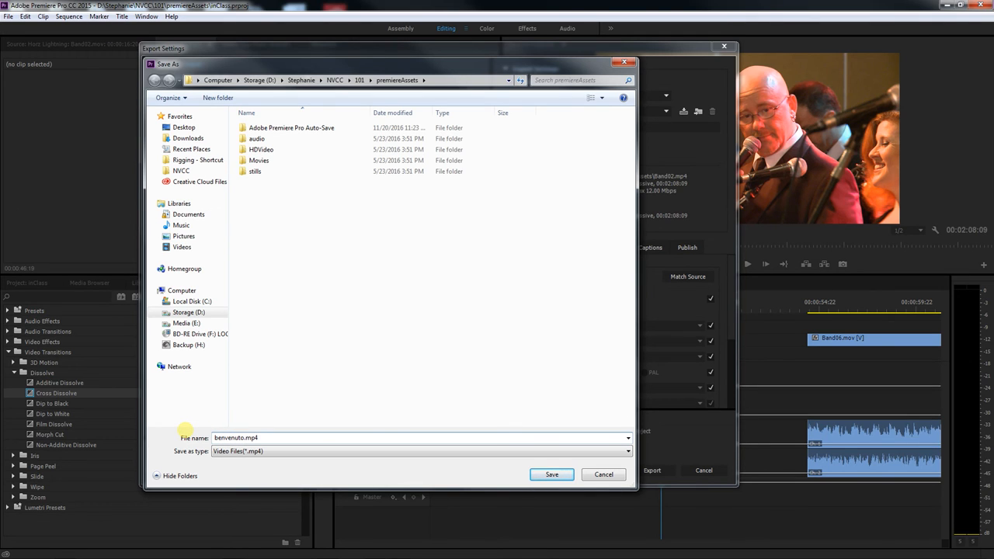
{"action": "type", "text": "Prjoe"}
{"action": "key", "text": "BackSpace"}
{"action": "key", "text": "BackSpace"}
{"action": "key", "text": "BackSpace"}
{"action": "type", "text": "romo"}
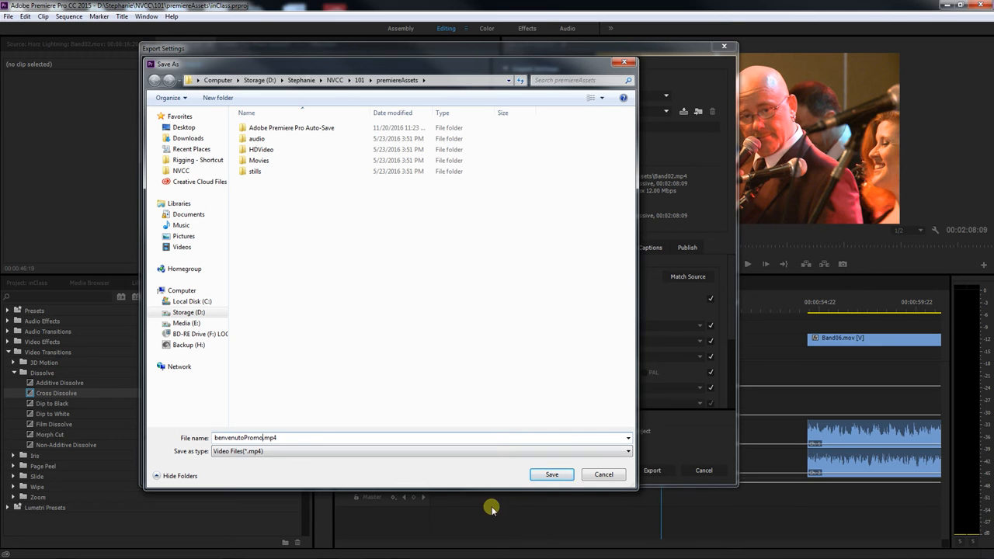
{"action": "left_click", "coordinate": [551, 474]}
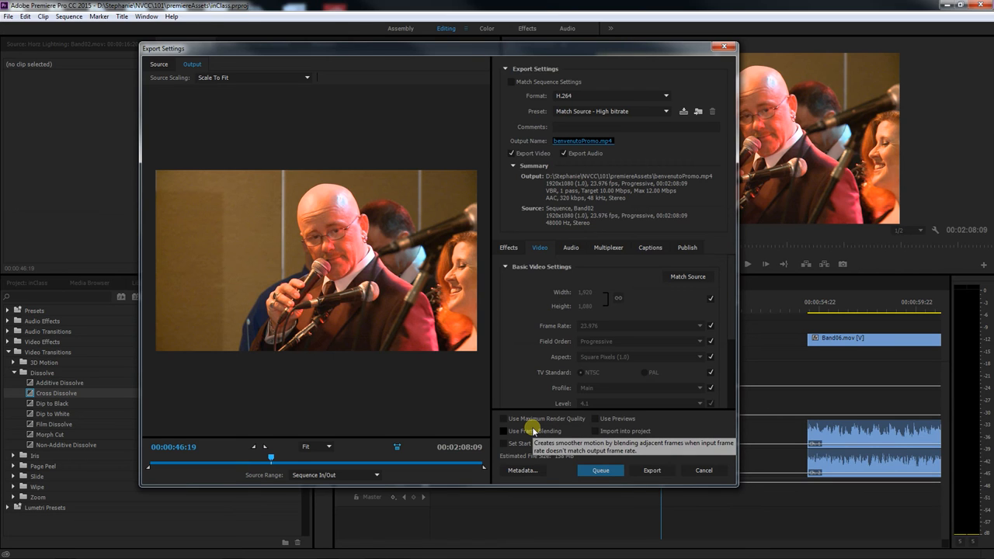
{"action": "left_click", "coordinate": [654, 470]}
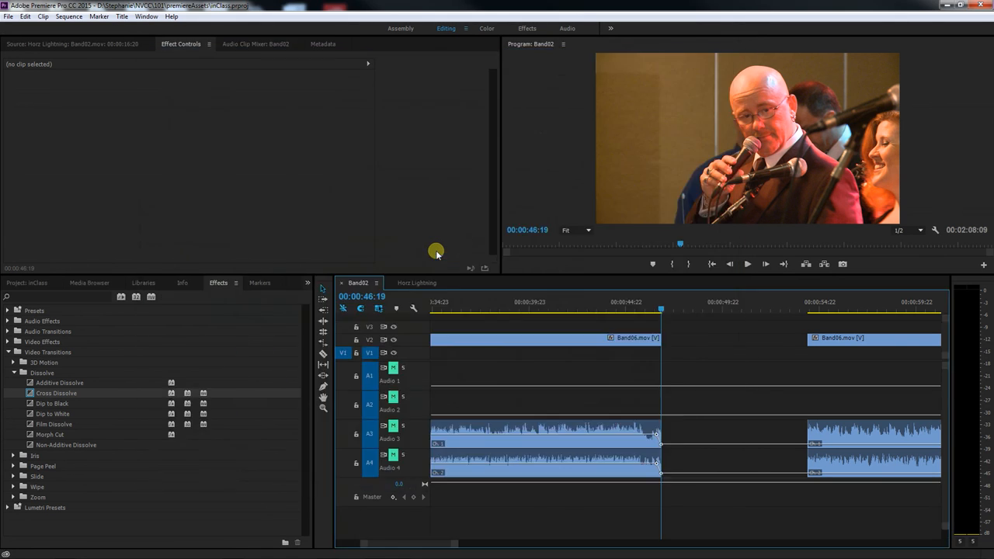
Step: Switch to Windows Explorer, inspect the exported benvenutoPromo.mp4 in the premiereAssets folder, and return to Premiere Pro
{"action": "mouse_move", "coordinate": [231, 553]}
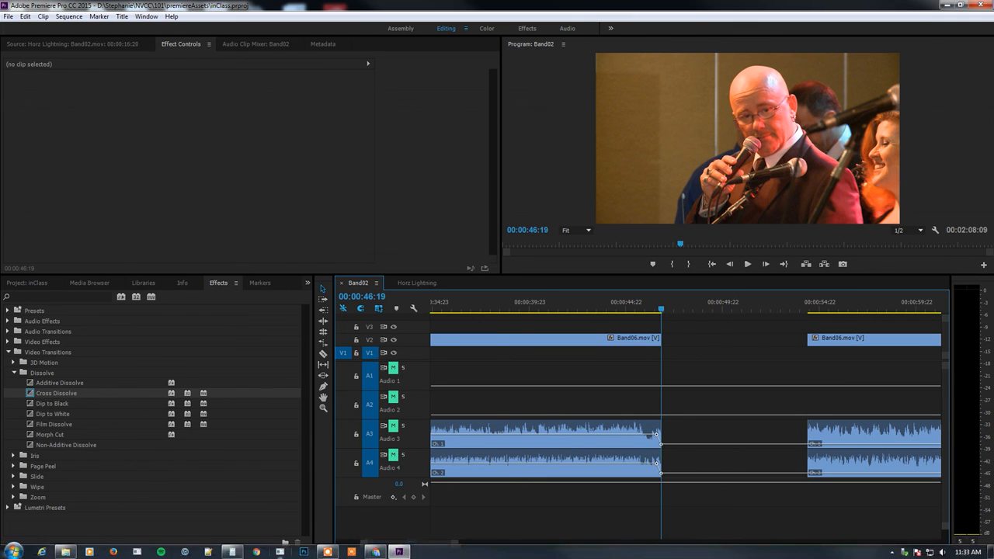
{"action": "left_click", "coordinate": [62, 552]}
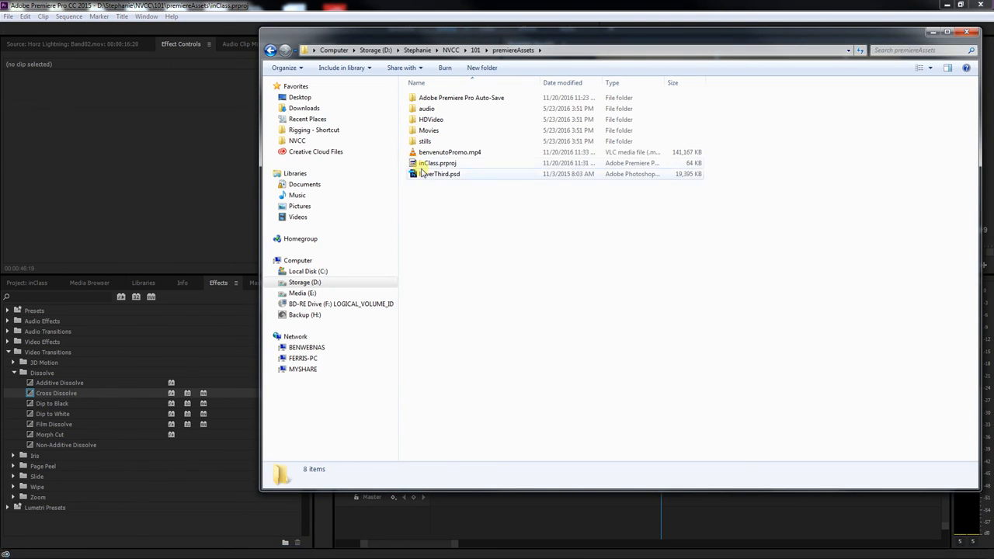
{"action": "left_click", "coordinate": [472, 154]}
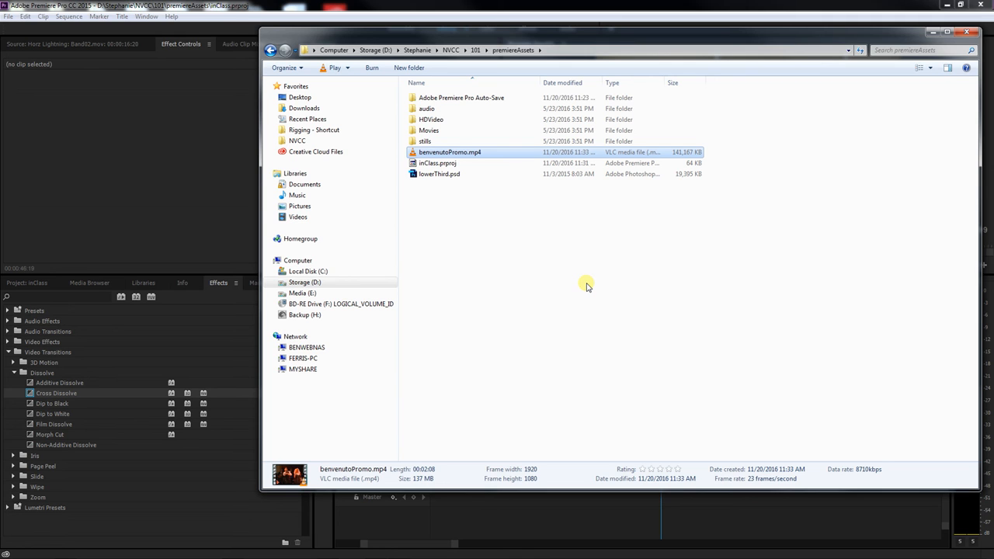
{"action": "left_click", "coordinate": [151, 192]}
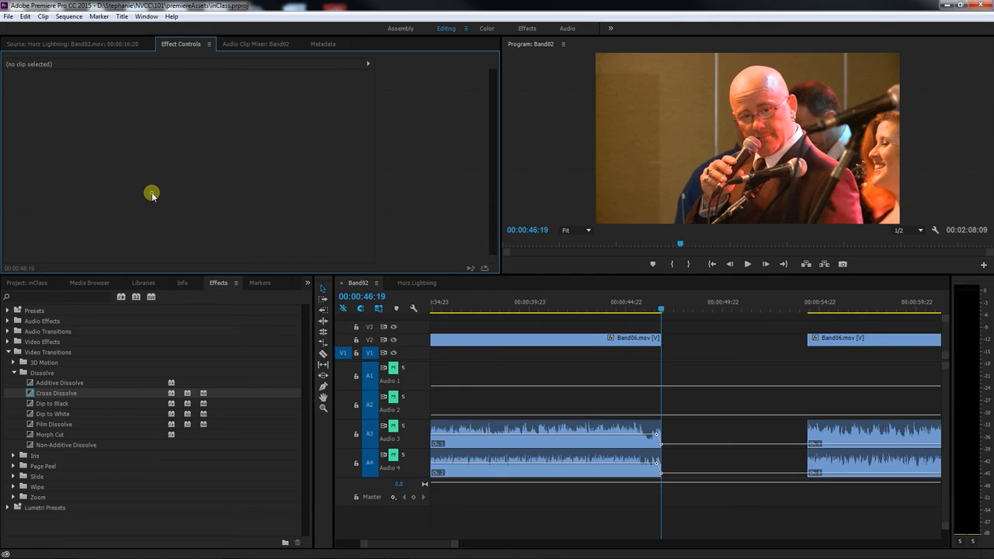